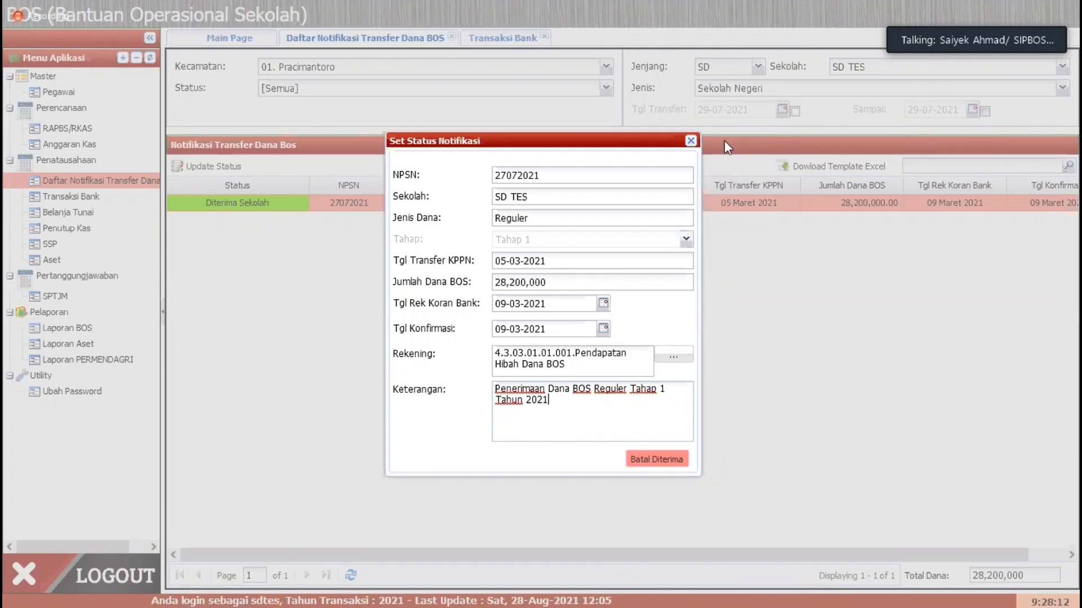
# Step: Close the notification status form and refresh the BOS fund transfer notification list
pyautogui.click(691, 140)
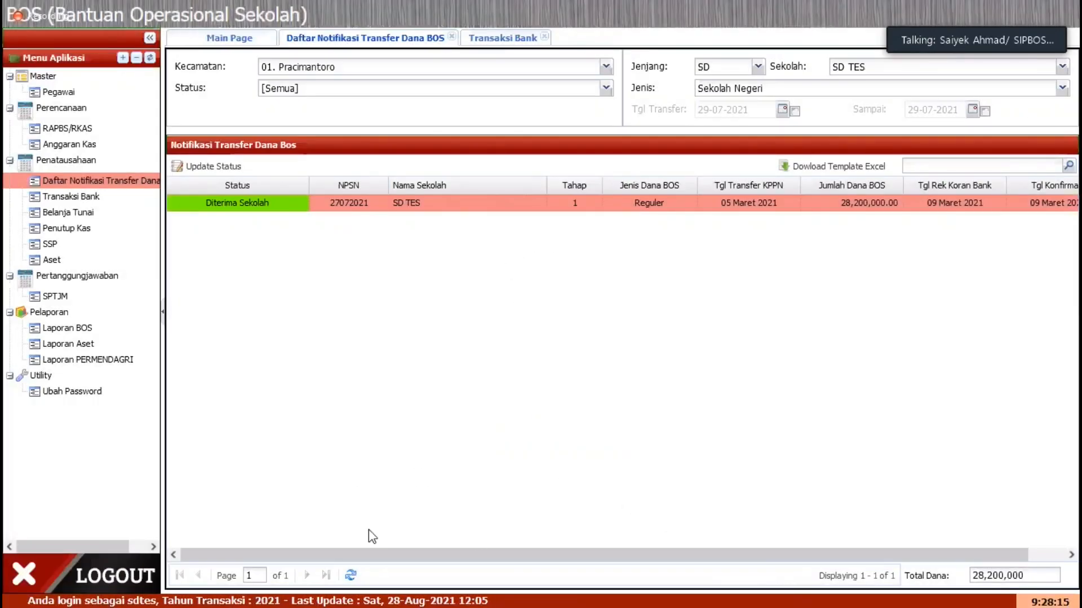
pyautogui.click(351, 575)
pyautogui.click(275, 208)
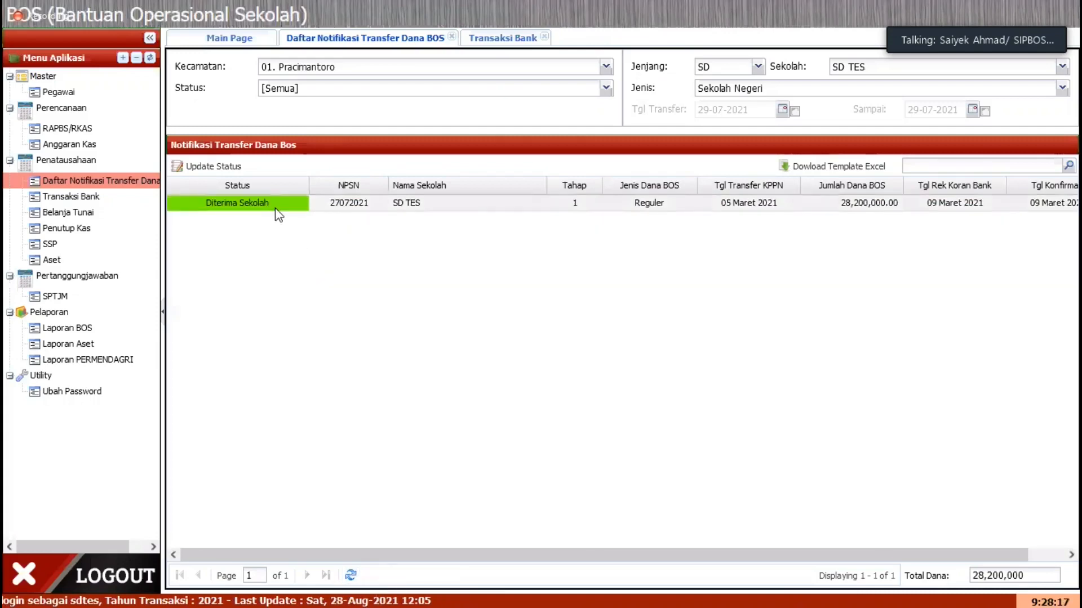
# Step: Compare the transfer notifications with the bank transactions, and refresh the bank transaction list to look for the BOS receipt
pyautogui.click(507, 43)
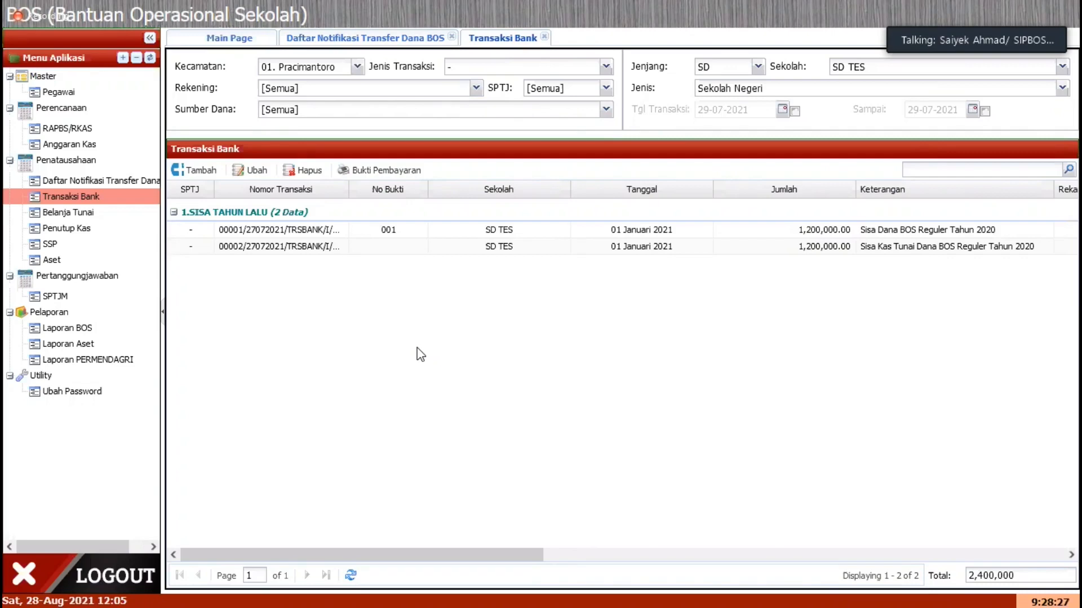
pyautogui.click(405, 41)
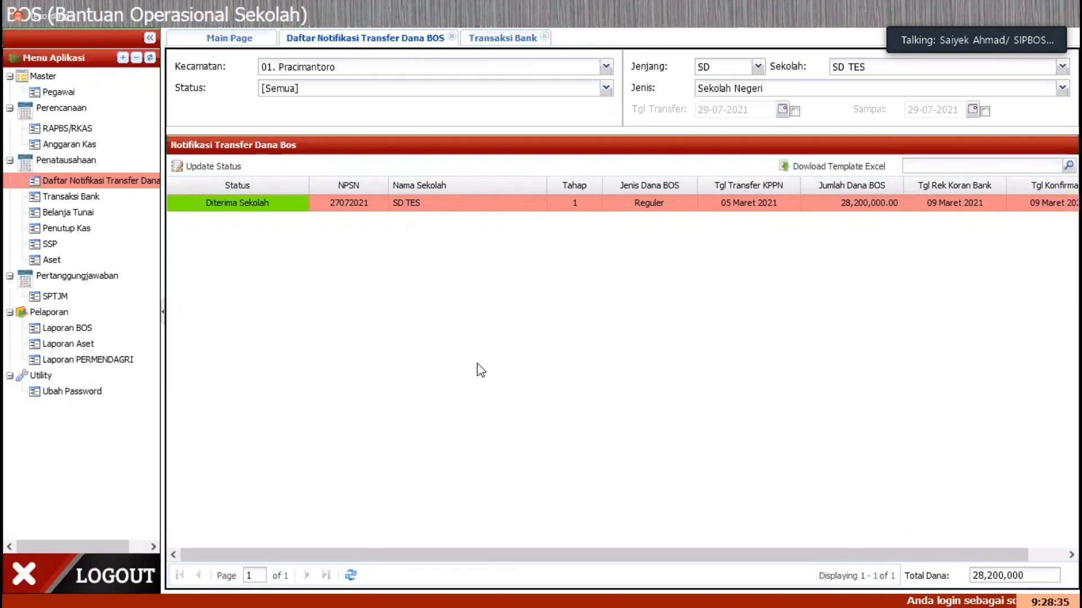
pyautogui.click(118, 199)
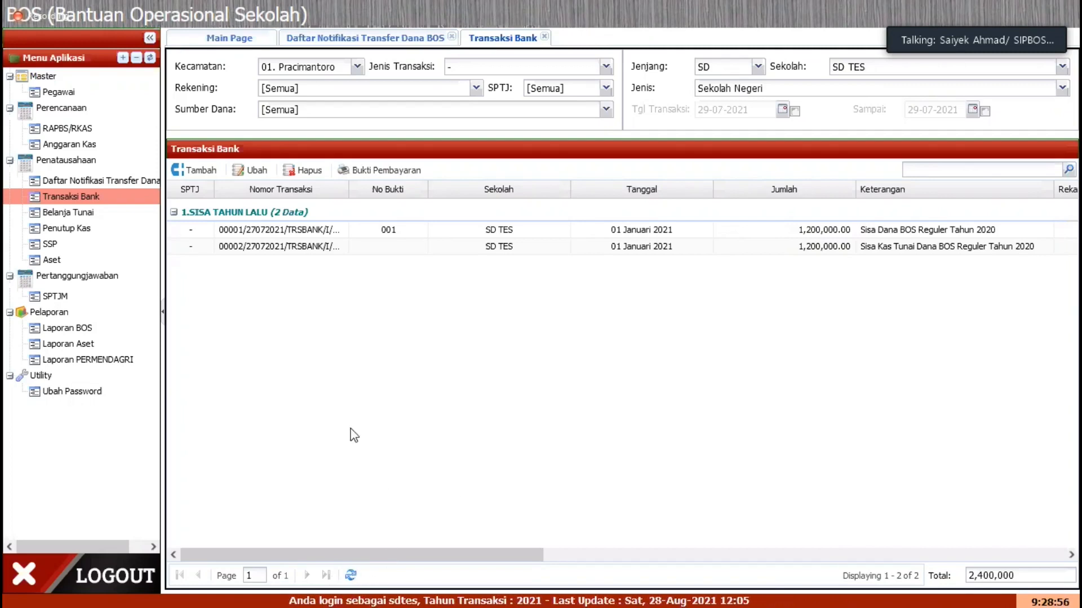
pyautogui.click(351, 575)
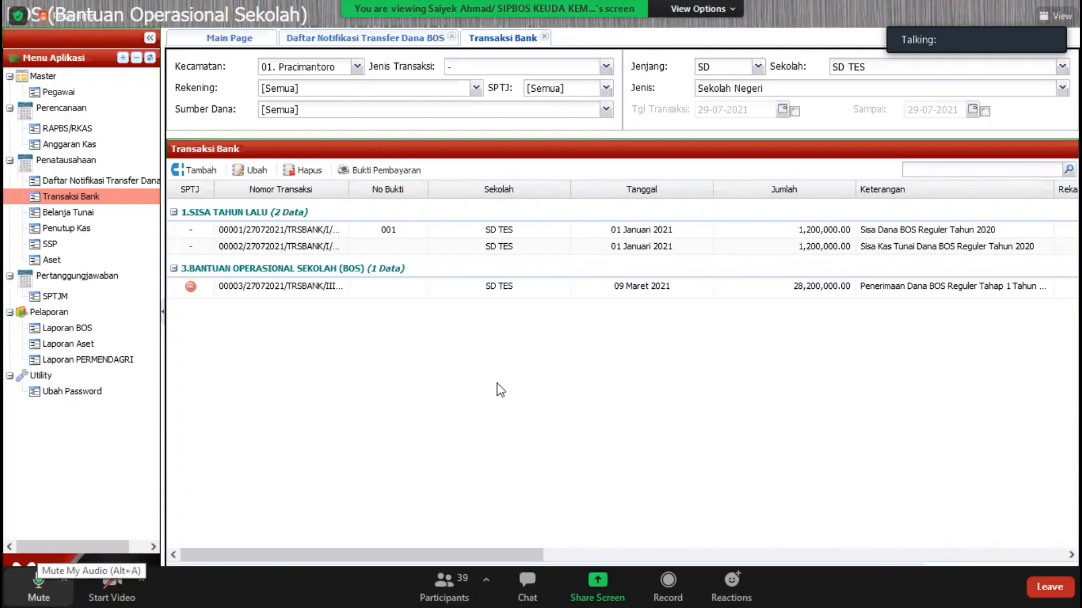
pyautogui.click(39, 586)
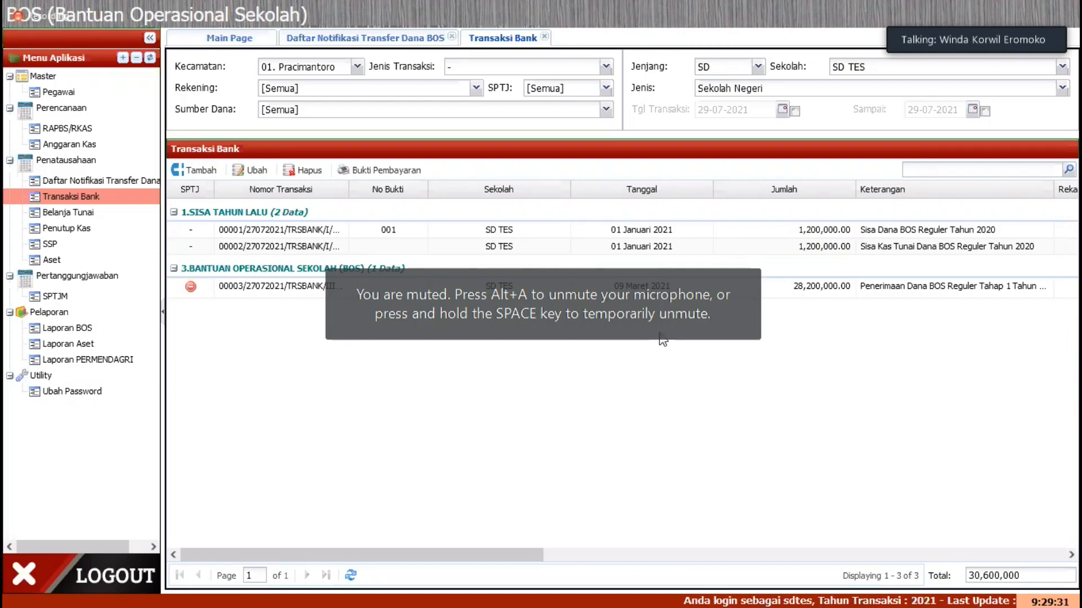
# Step: Try to delete the 09 Maret 2021 BOS receipt from the bank transactions
pyautogui.click(418, 287)
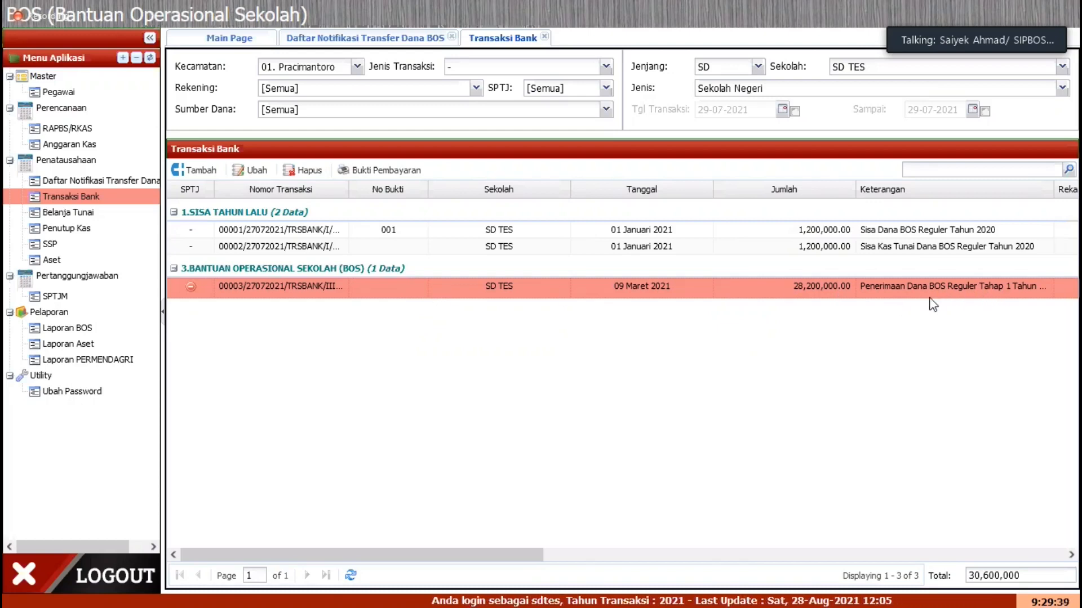
pyautogui.click(317, 171)
pyautogui.click(513, 338)
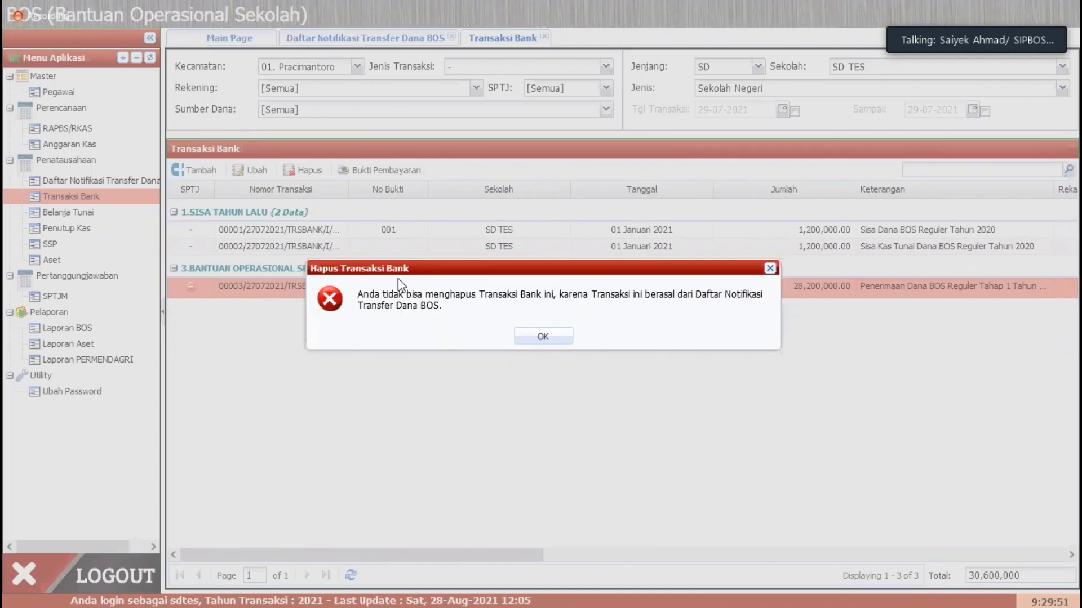
pyautogui.click(559, 340)
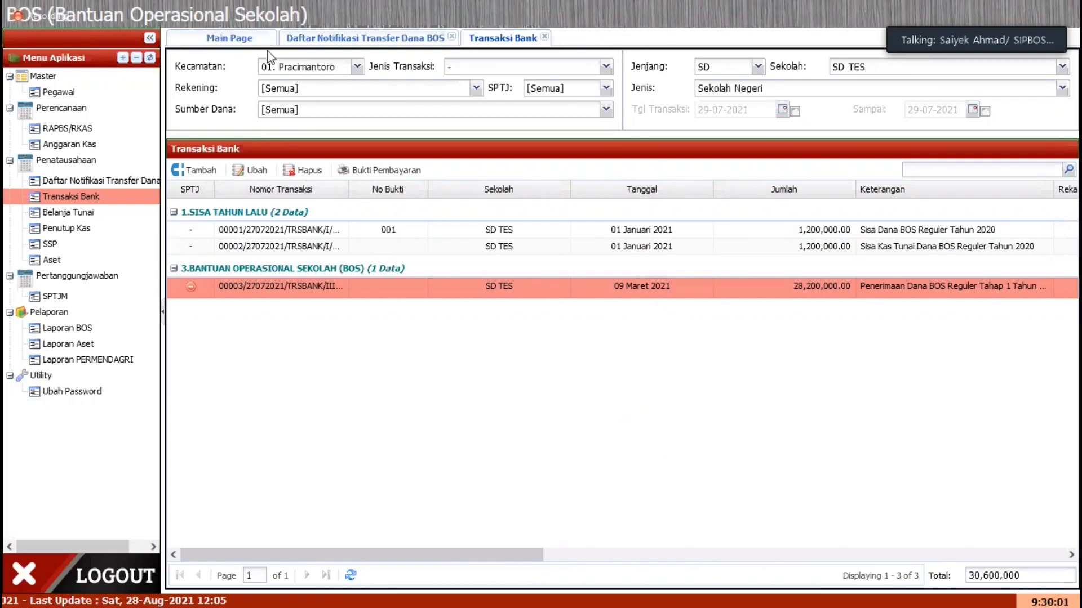
# Step: Cancel the school's acceptance of the Tahap 1 Reguler transfer notification and refresh the bank transaction list
pyautogui.click(386, 41)
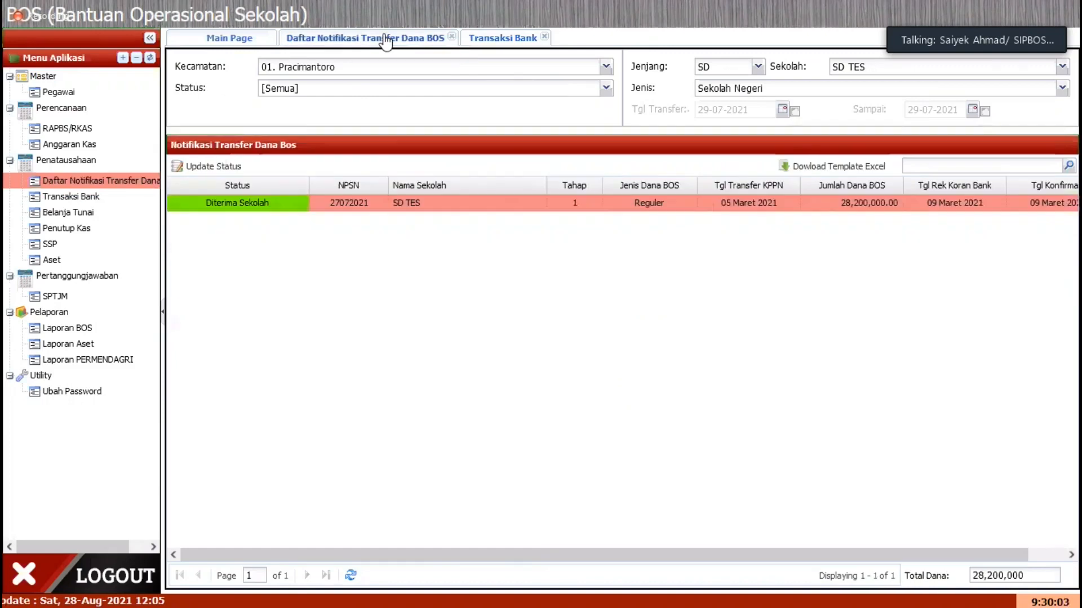
pyautogui.click(220, 167)
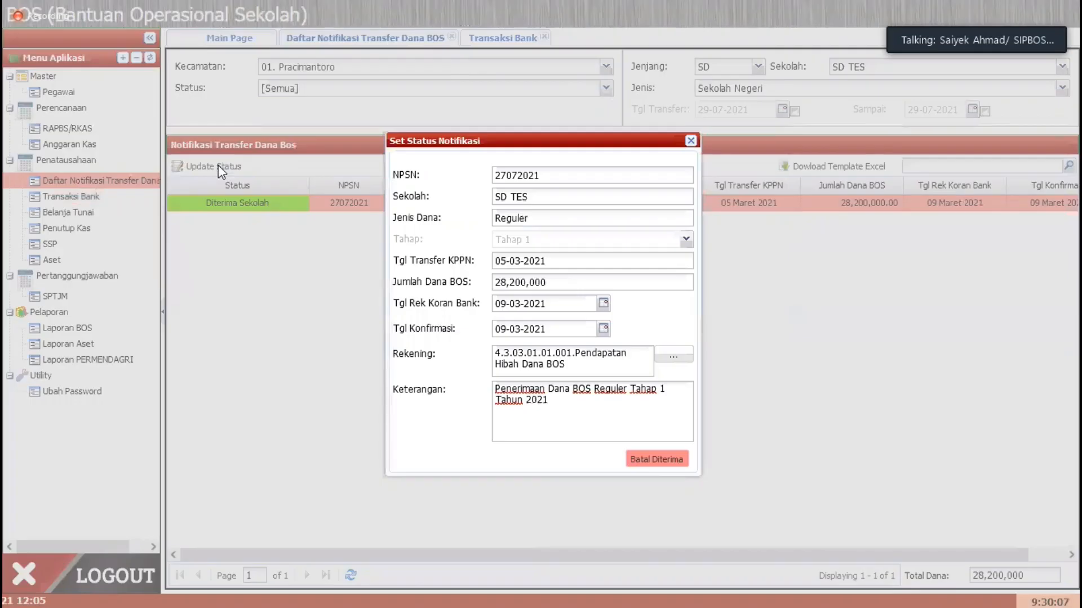
pyautogui.click(656, 460)
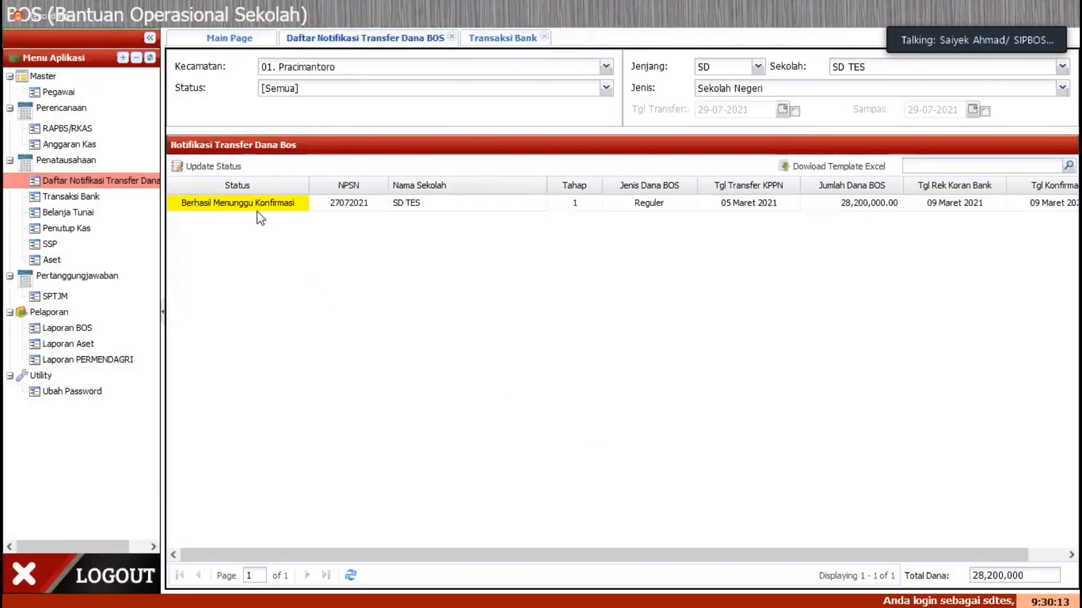
pyautogui.click(503, 40)
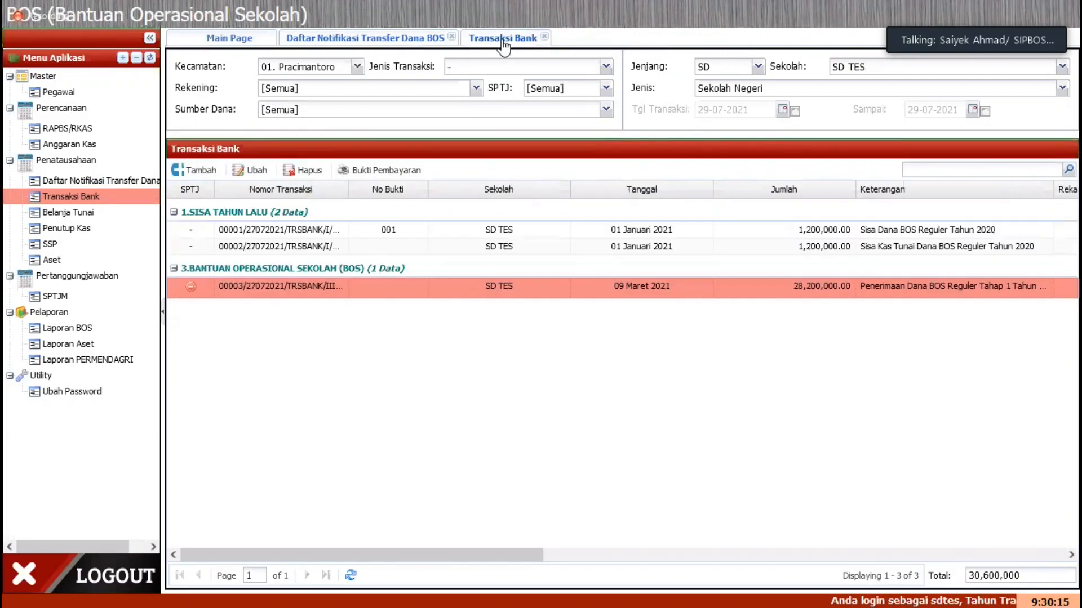
pyautogui.click(350, 575)
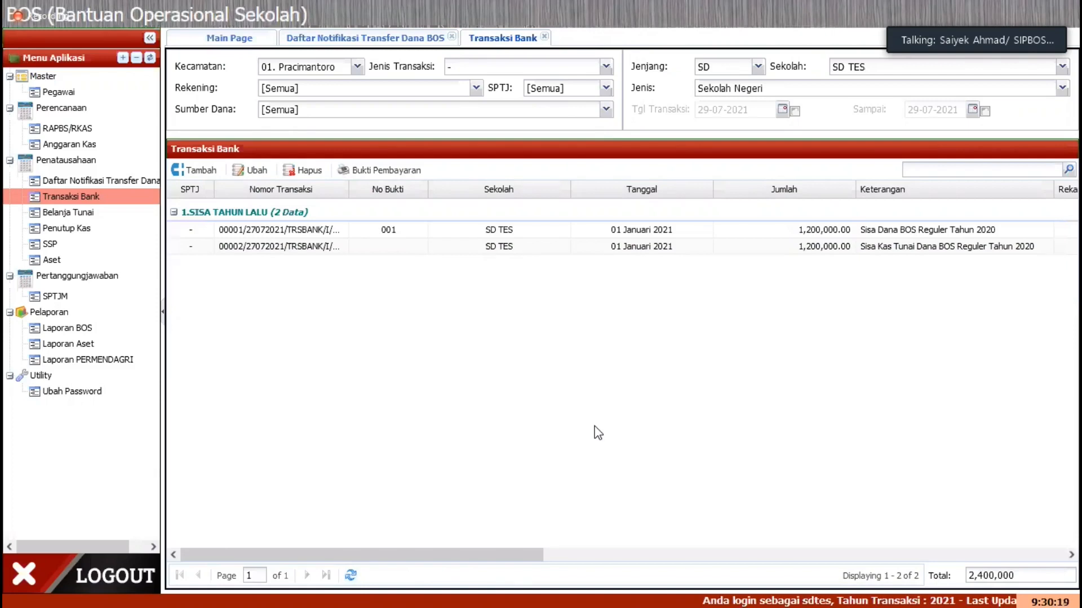
# Step: Mark the Tahap 1 Reguler transfer notification as Diterima with the account 4.3.03.01.01.001 Pendapatan Hibah Dana BOS
pyautogui.click(330, 39)
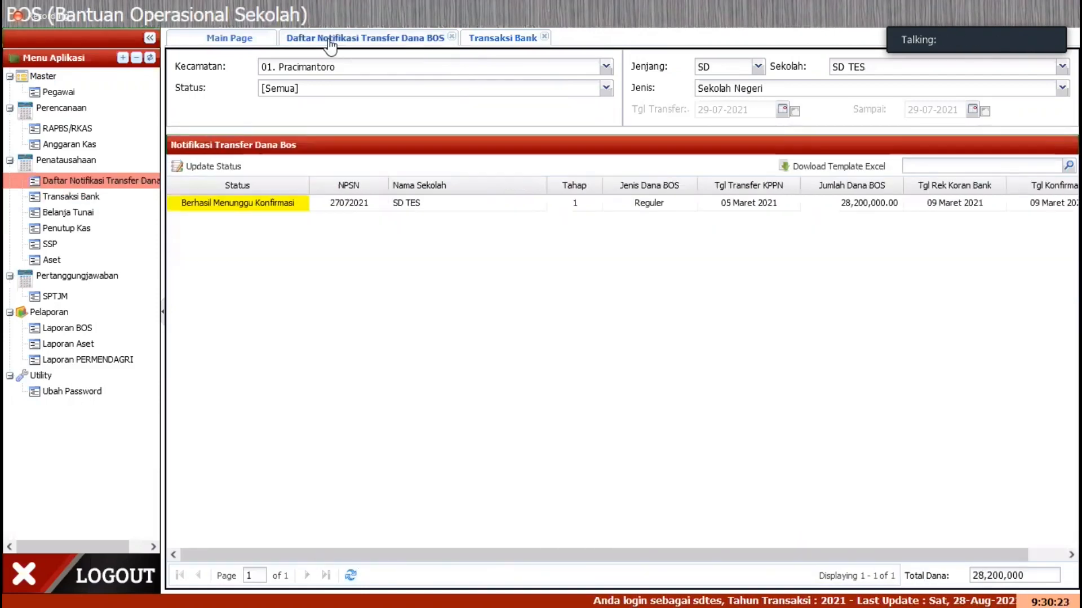
pyautogui.click(299, 208)
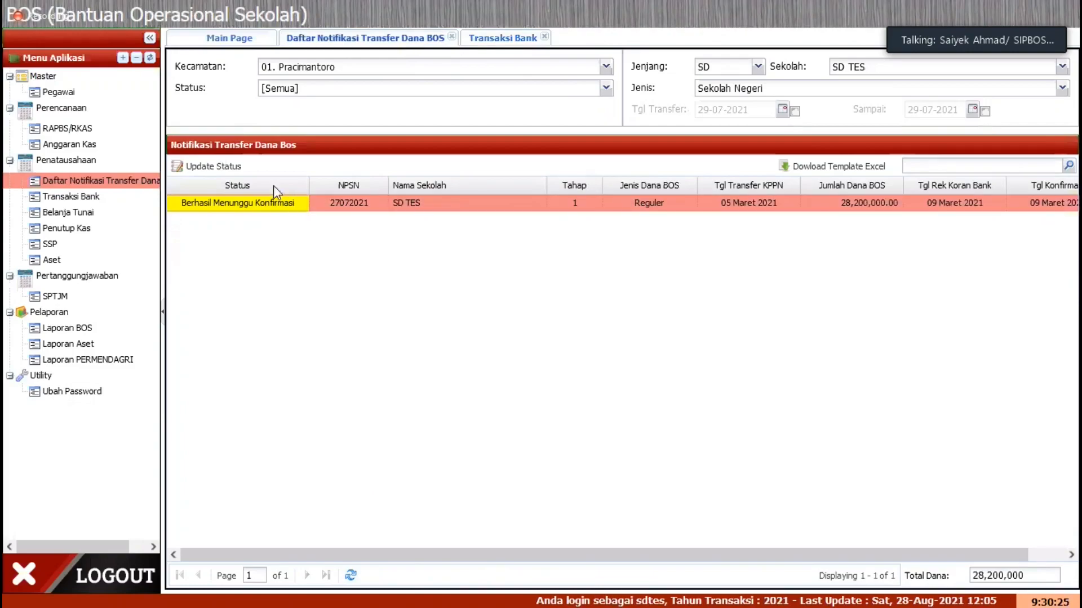
pyautogui.click(237, 166)
pyautogui.click(674, 366)
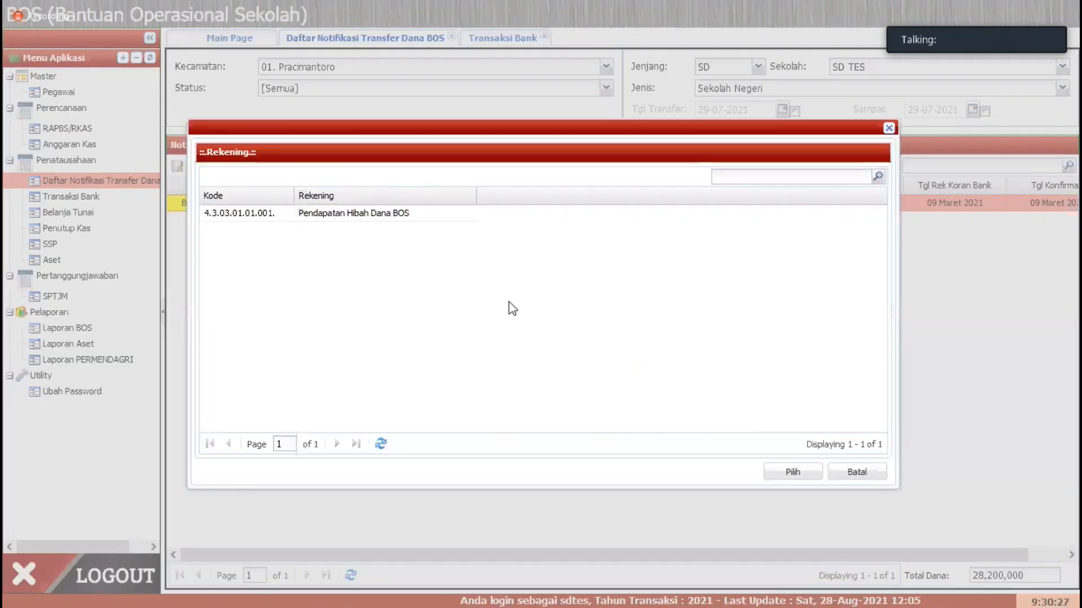
pyautogui.click(398, 216)
pyautogui.click(789, 471)
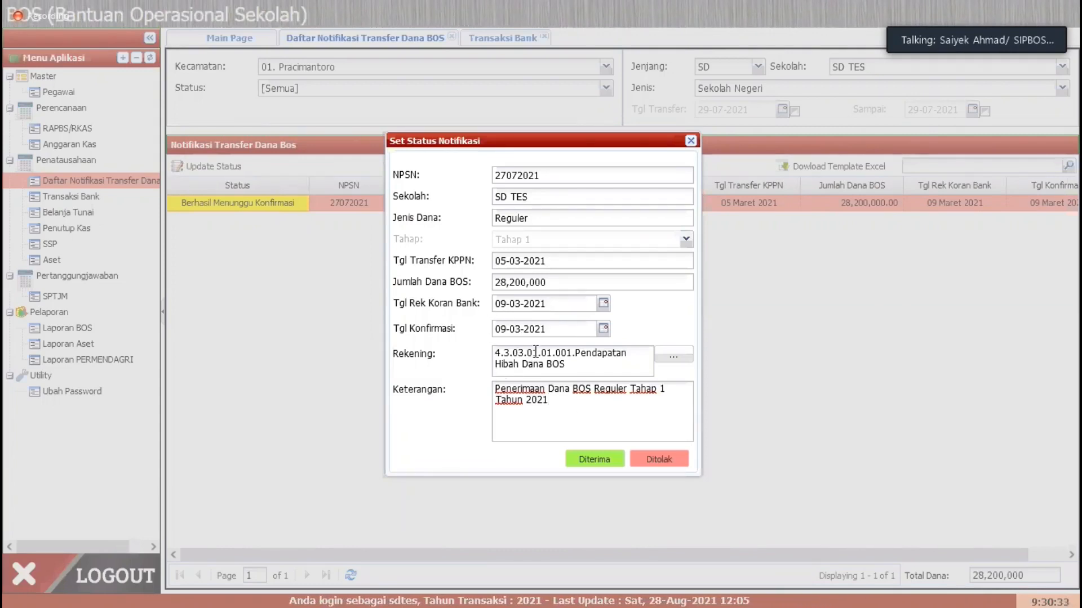
pyautogui.click(537, 429)
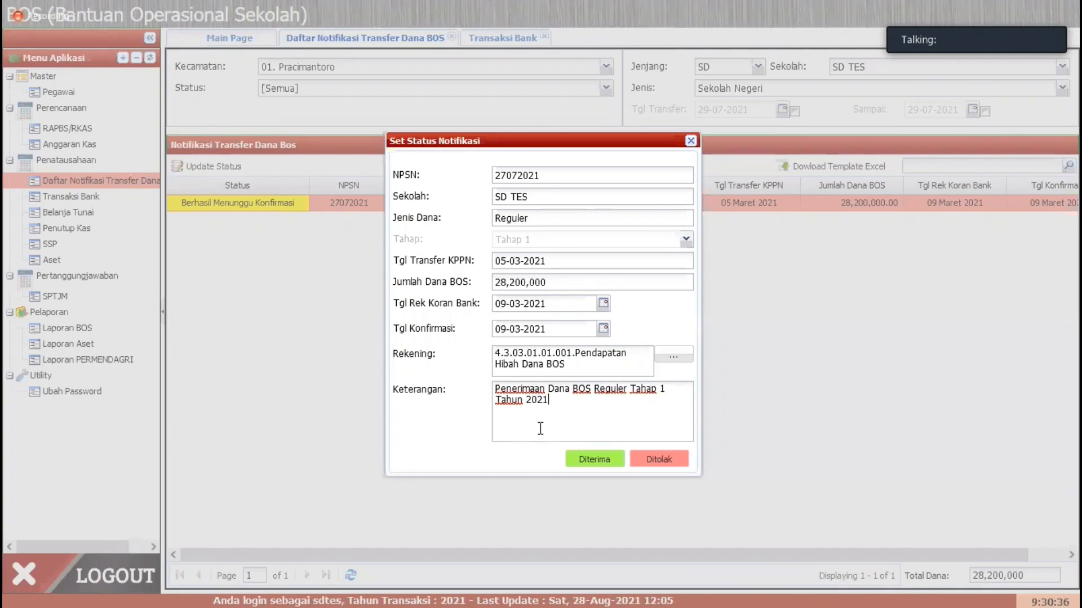
pyautogui.click(592, 459)
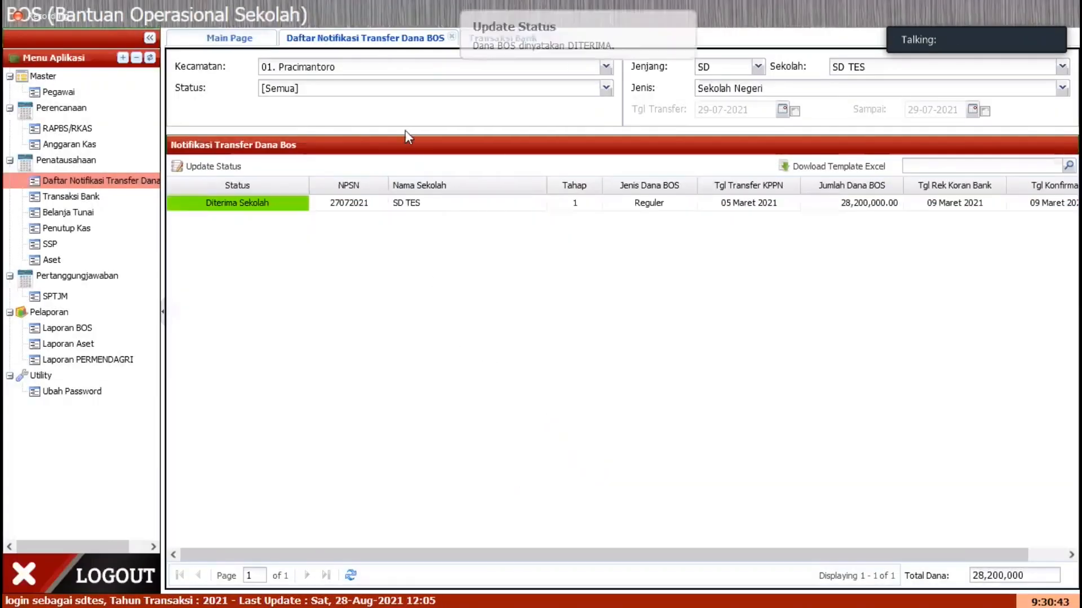
# Step: Refresh the bank transactions to review the receipt entry created from the accepted transfer notification
pyautogui.click(502, 39)
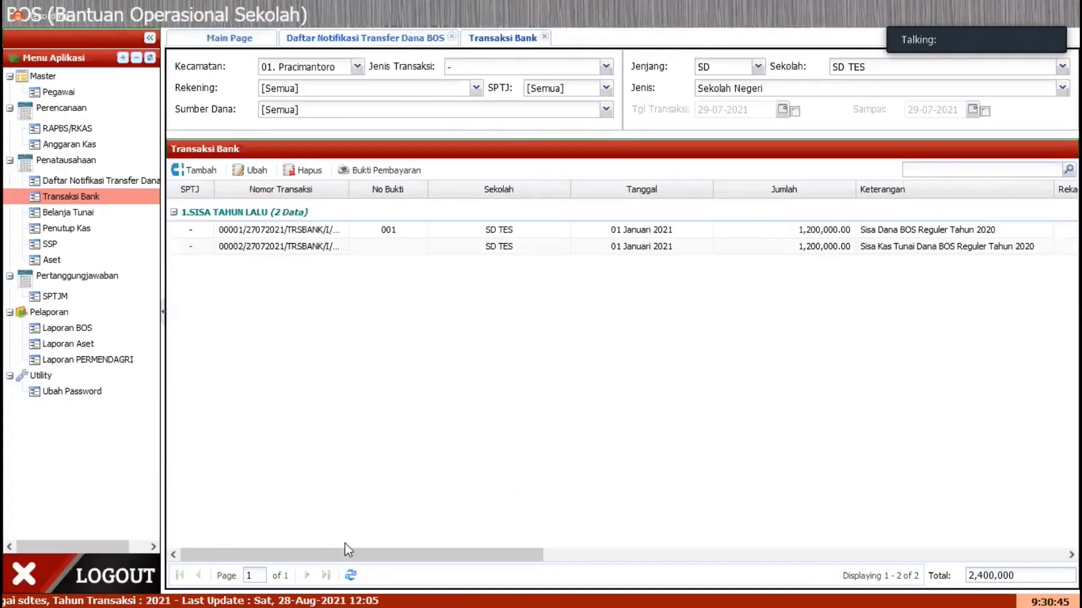
pyautogui.click(350, 575)
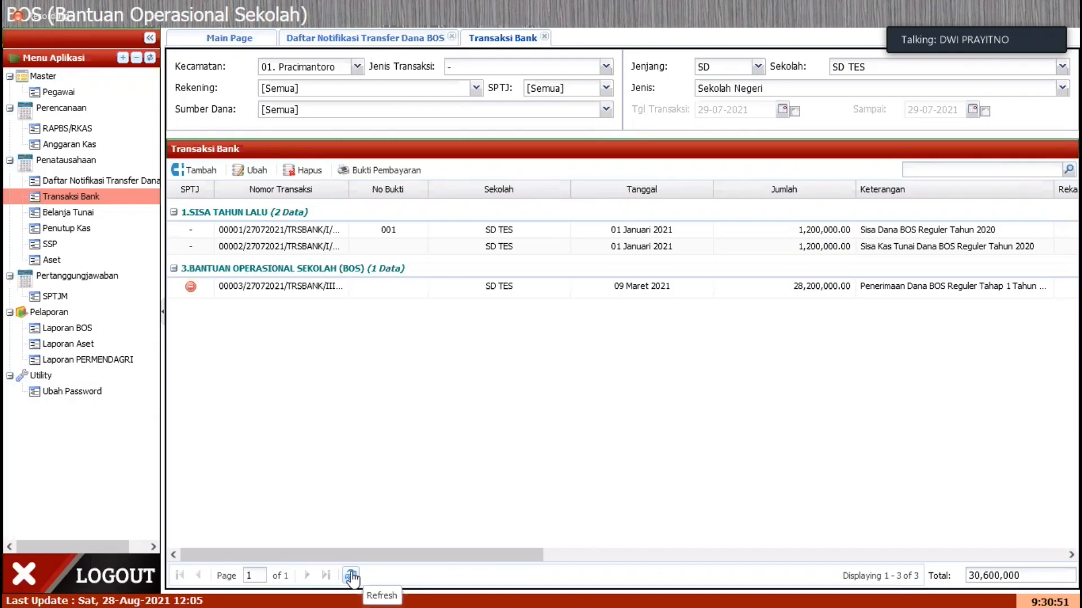
pyautogui.moveTo(382, 558); pyautogui.dragTo(383, 558)
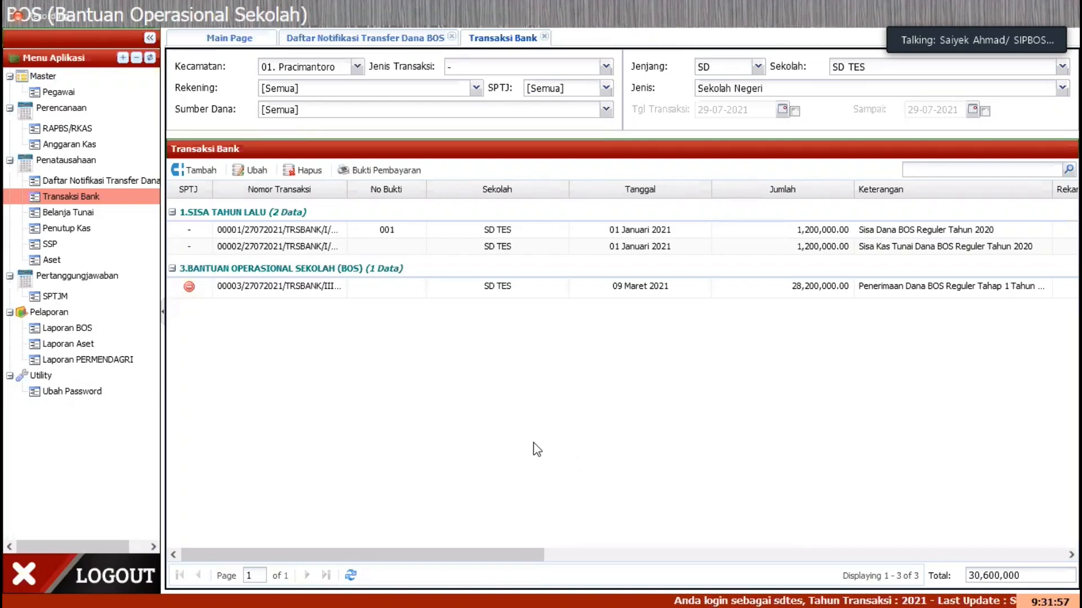
pyautogui.moveTo(542, 559); pyautogui.dragTo(193, 557)
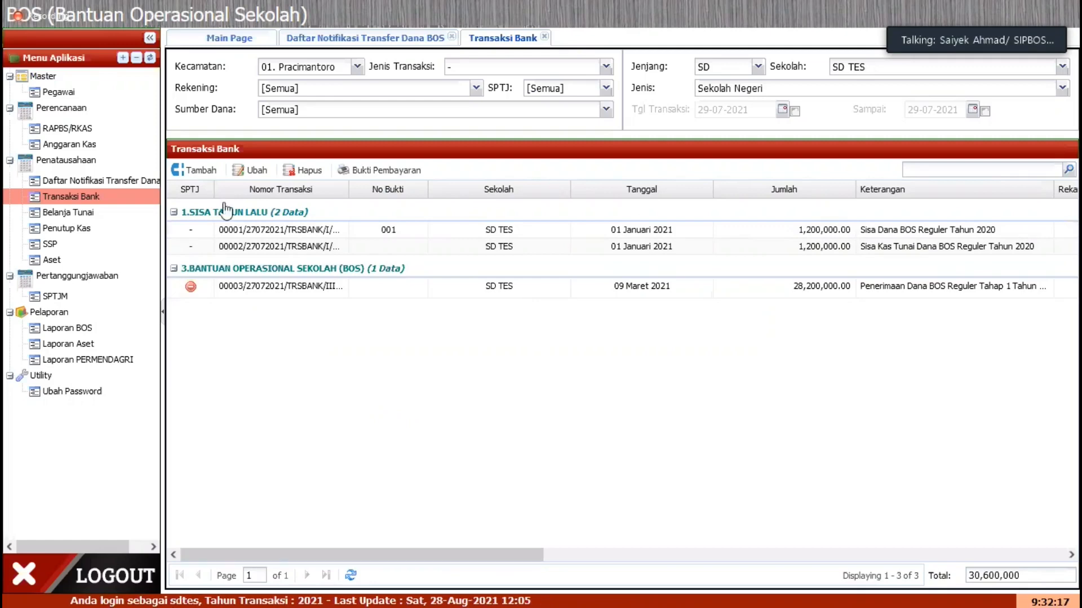
pyautogui.click(200, 171)
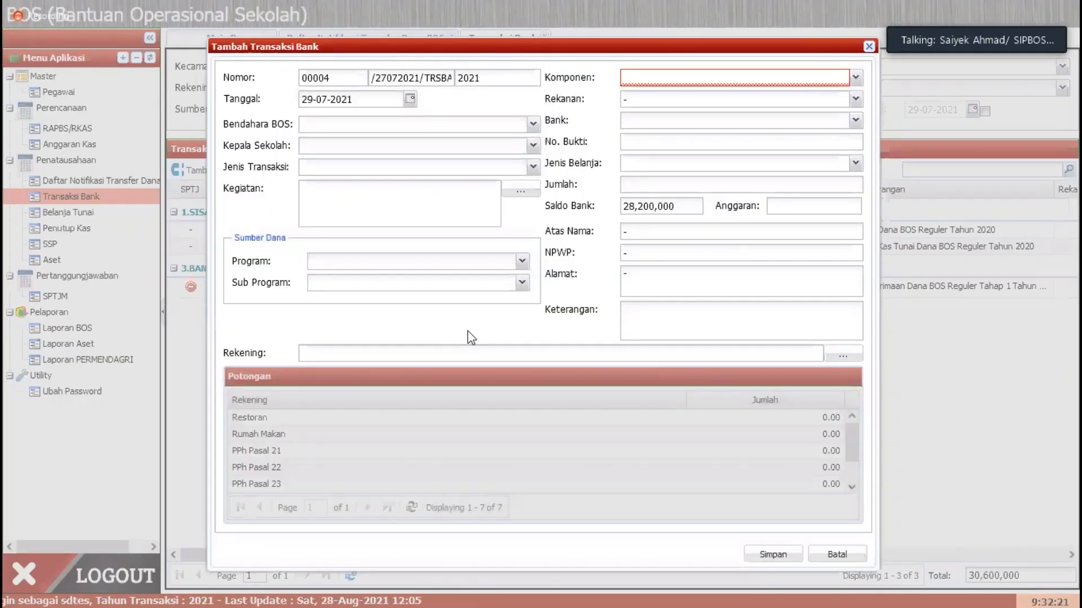
pyautogui.press('Escape')
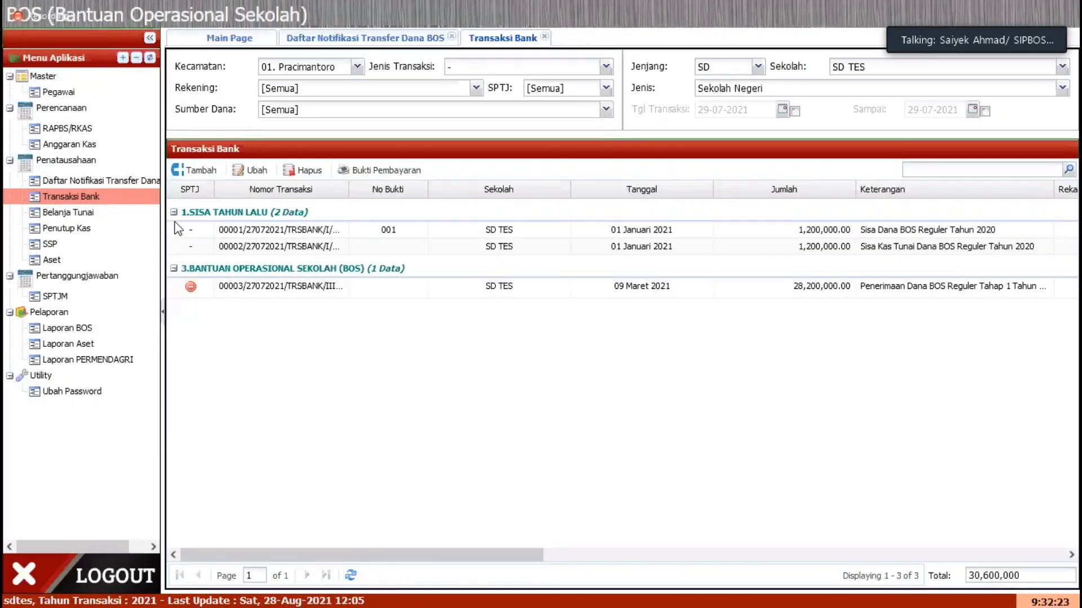
pyautogui.click(200, 169)
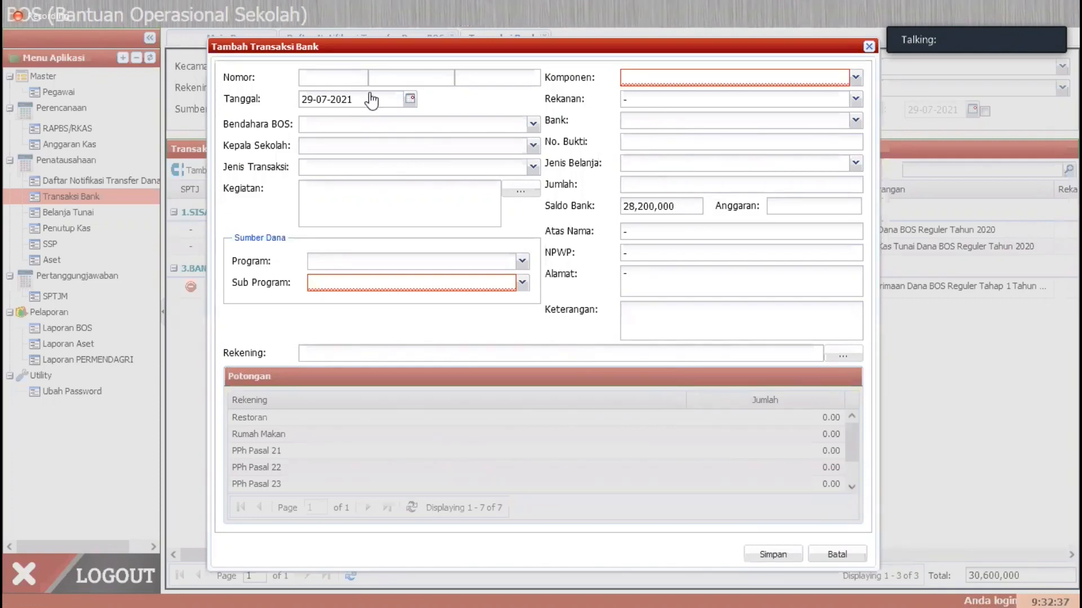
pyautogui.press('Escape')
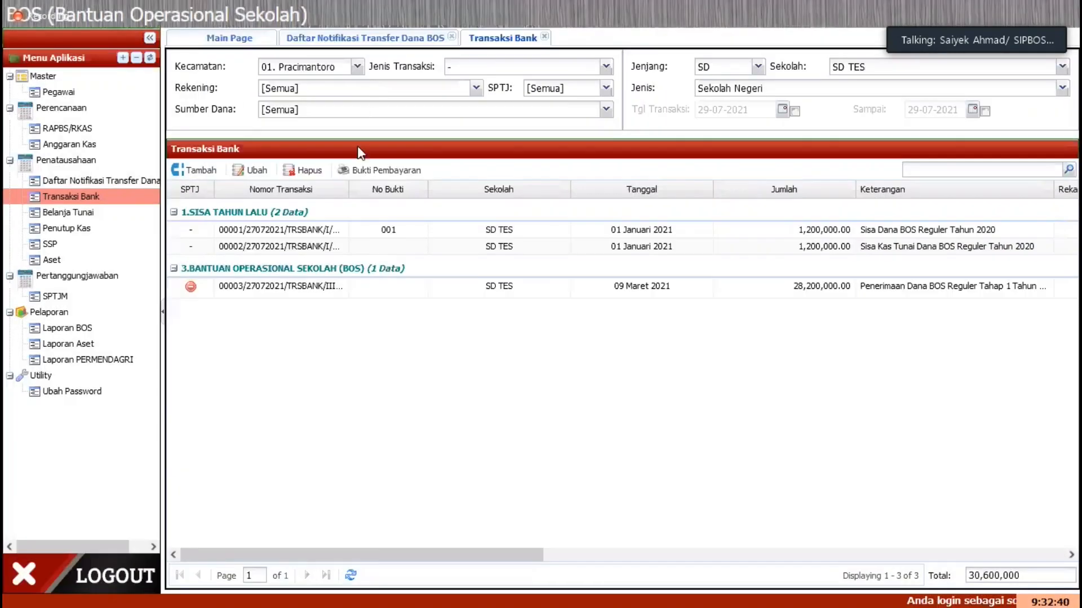
# Step: Start a new bank transaction and set its date to 11-03-2021
pyautogui.click(206, 171)
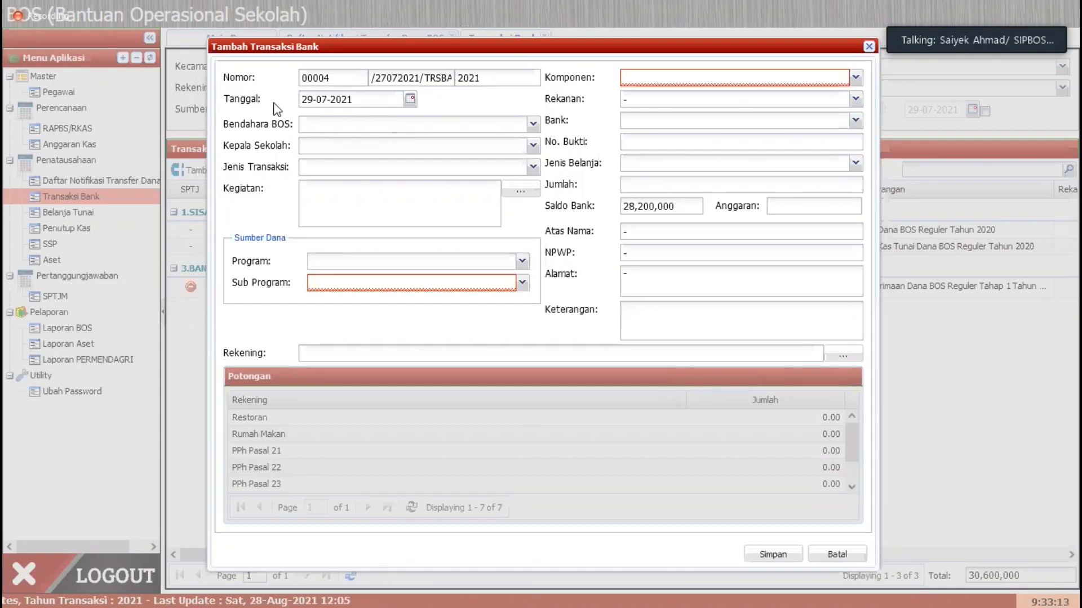
pyautogui.click(410, 100)
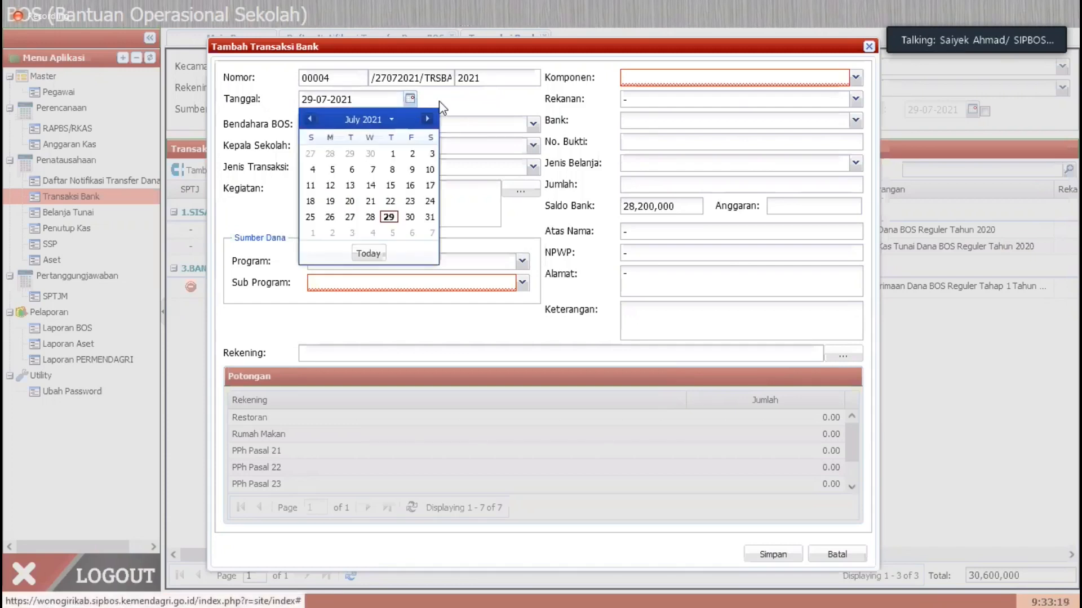
pyautogui.click(311, 120)
pyautogui.click(311, 120)
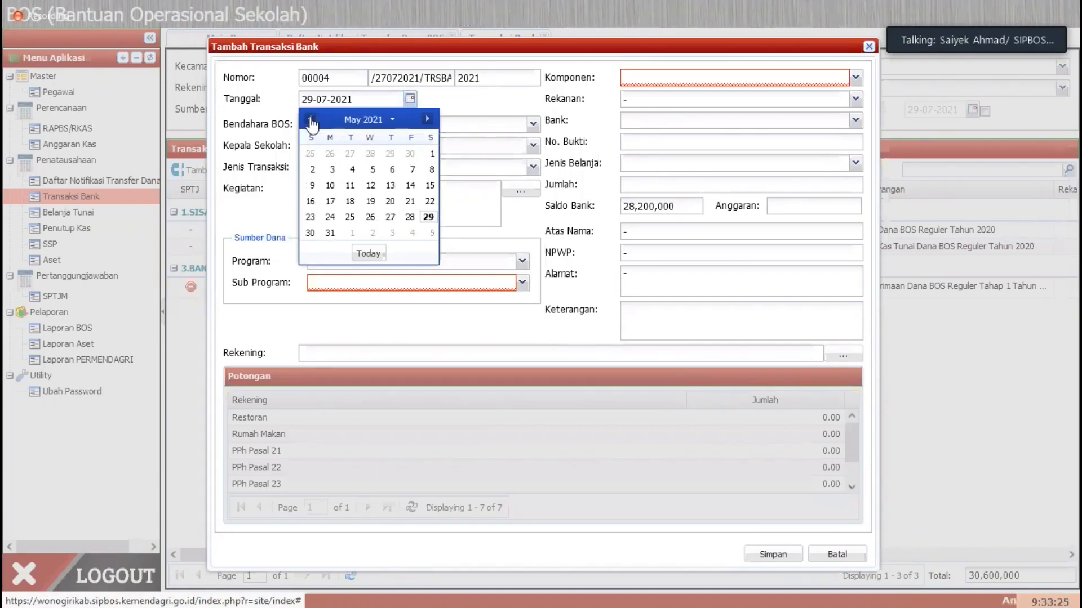
pyautogui.click(311, 120)
pyautogui.click(310, 120)
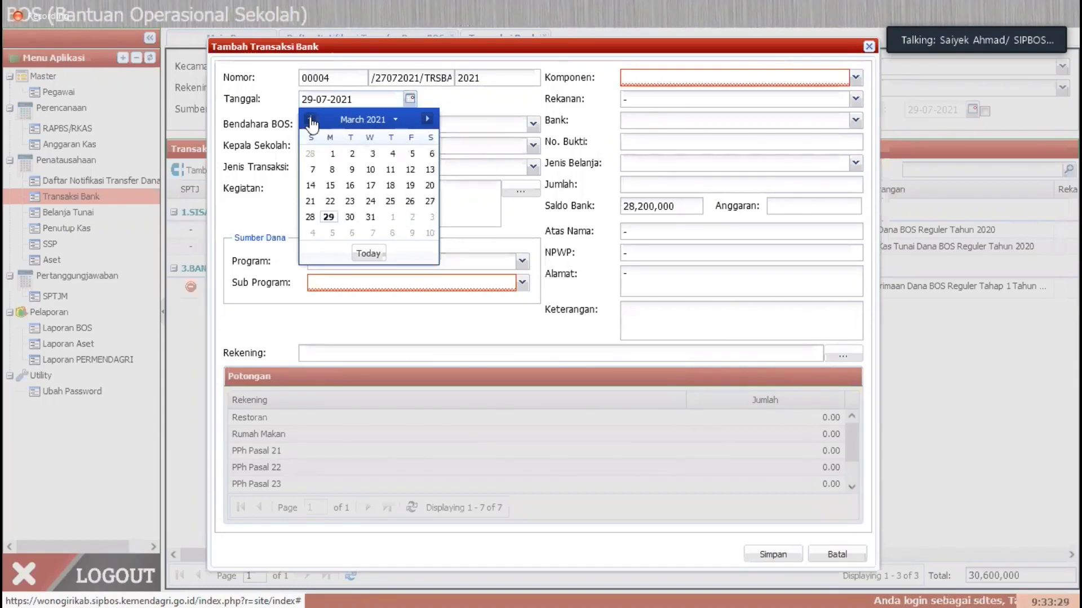
pyautogui.click(391, 170)
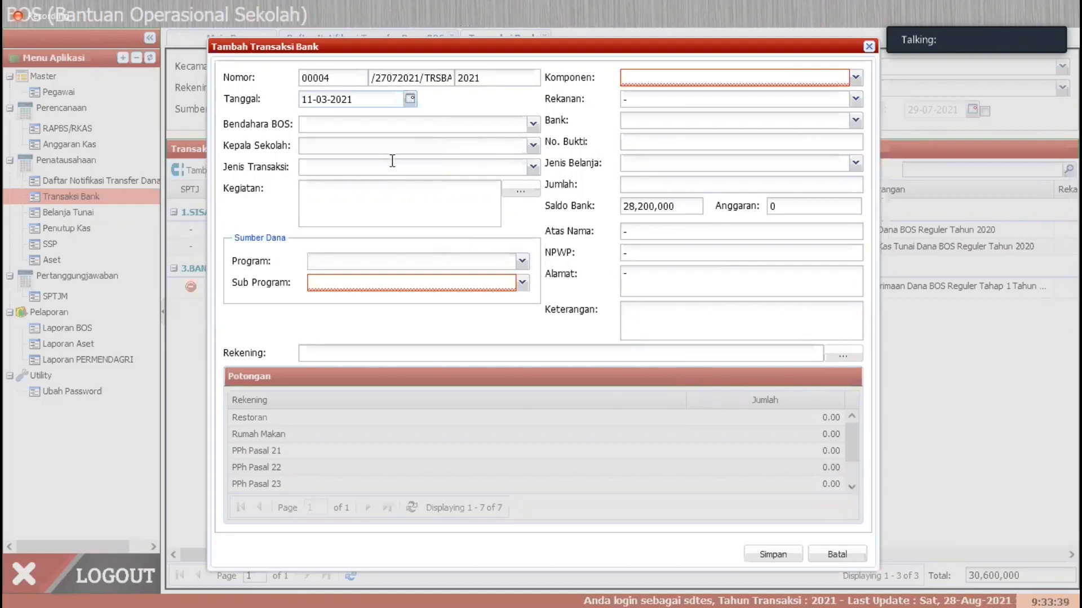
# Step: Choose the last listed employee as Bendahara BOS and the first listed employee as Kepala Sekolah
pyautogui.click(533, 125)
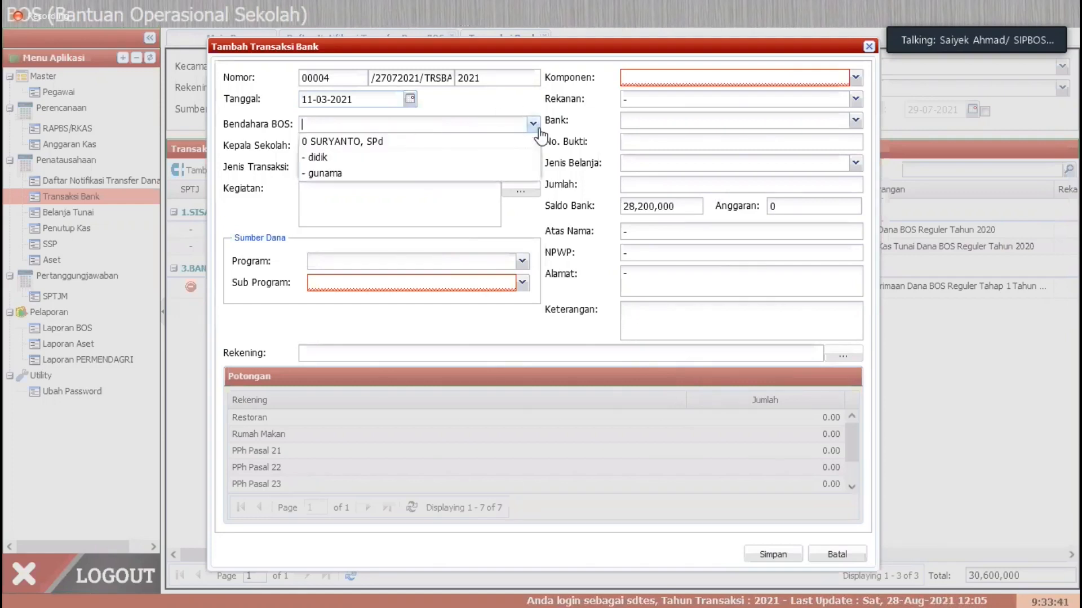
pyautogui.click(329, 173)
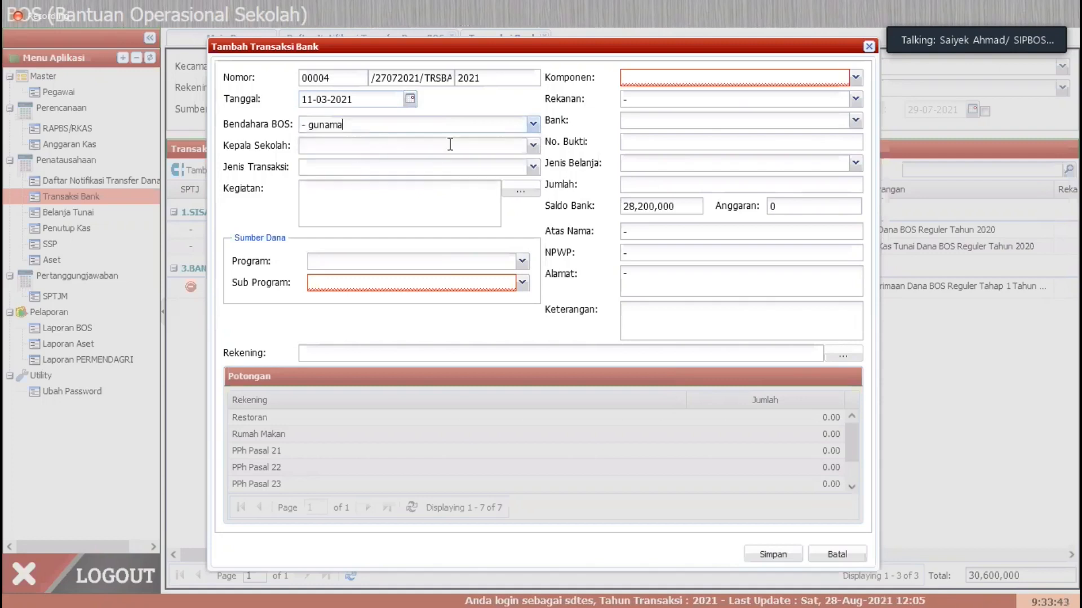
pyautogui.click(533, 146)
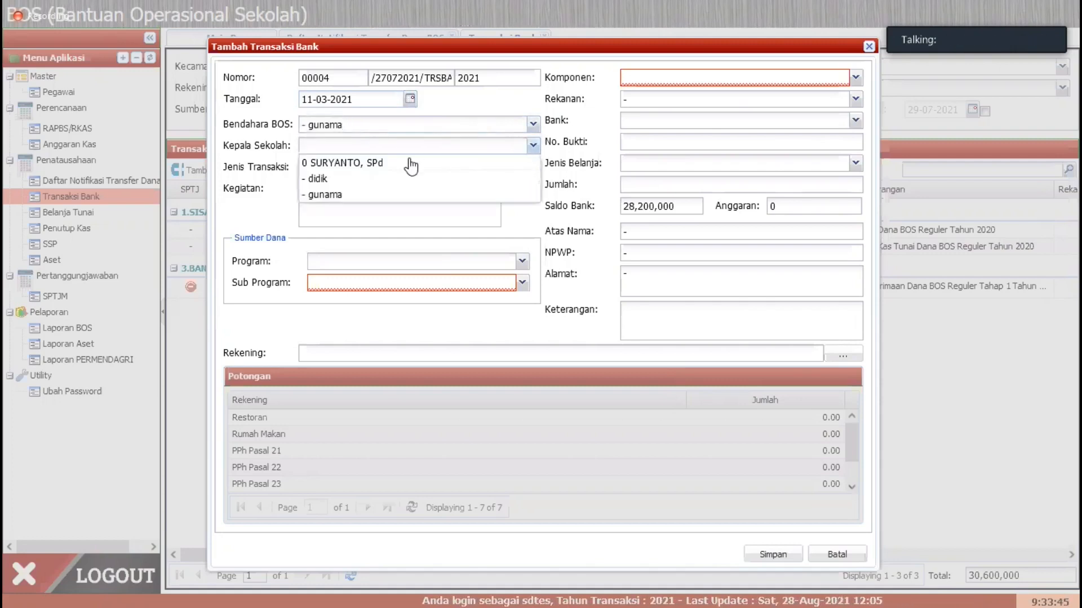
pyautogui.click(375, 163)
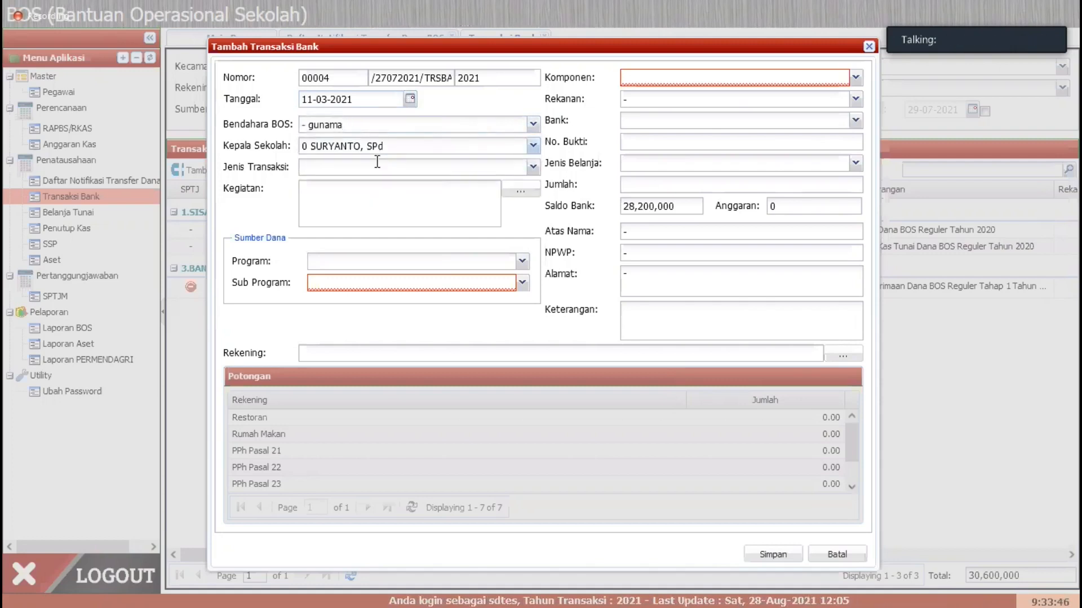
# Step: Set the transaction type to Pengeluaran - Tarik Tunai, funded by program 3.BANTUAN OPERASIONAL SEKOLAH (BOS), sub program 01.BOS Reguler
pyautogui.click(533, 168)
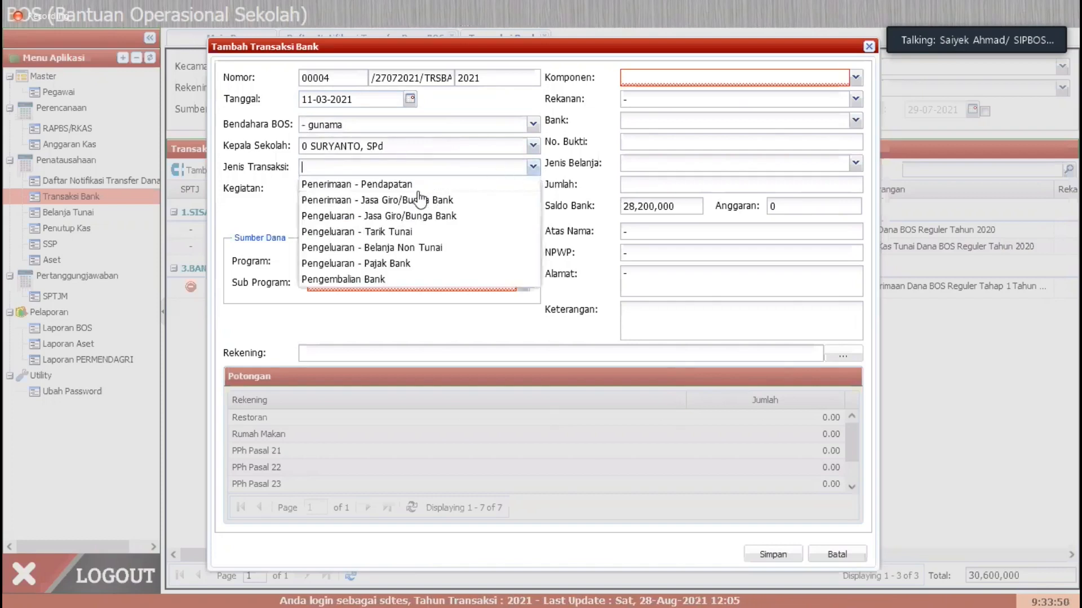
pyautogui.click(400, 232)
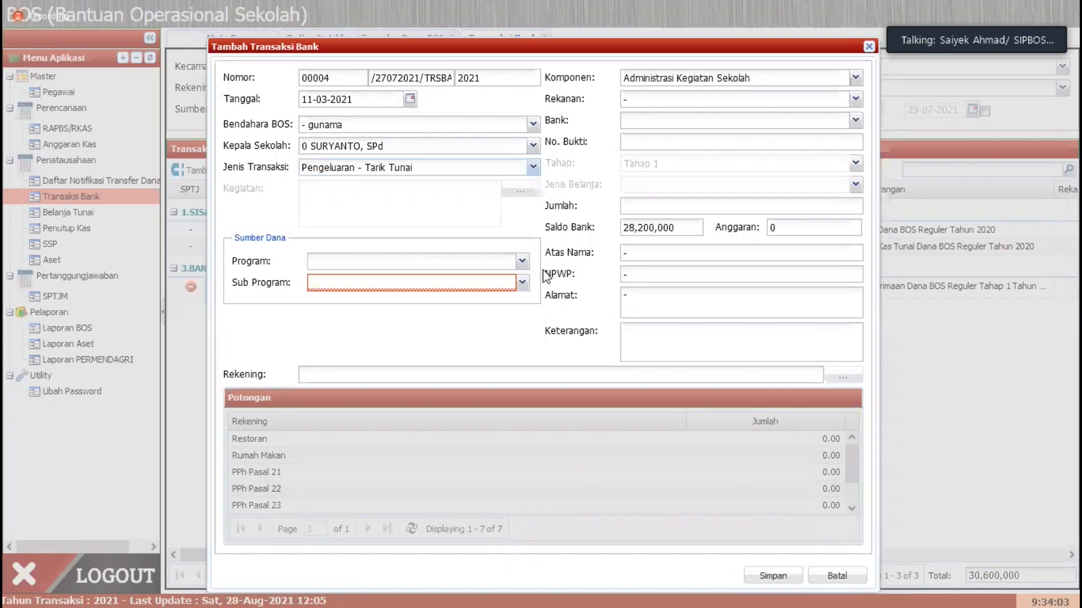
pyautogui.click(522, 262)
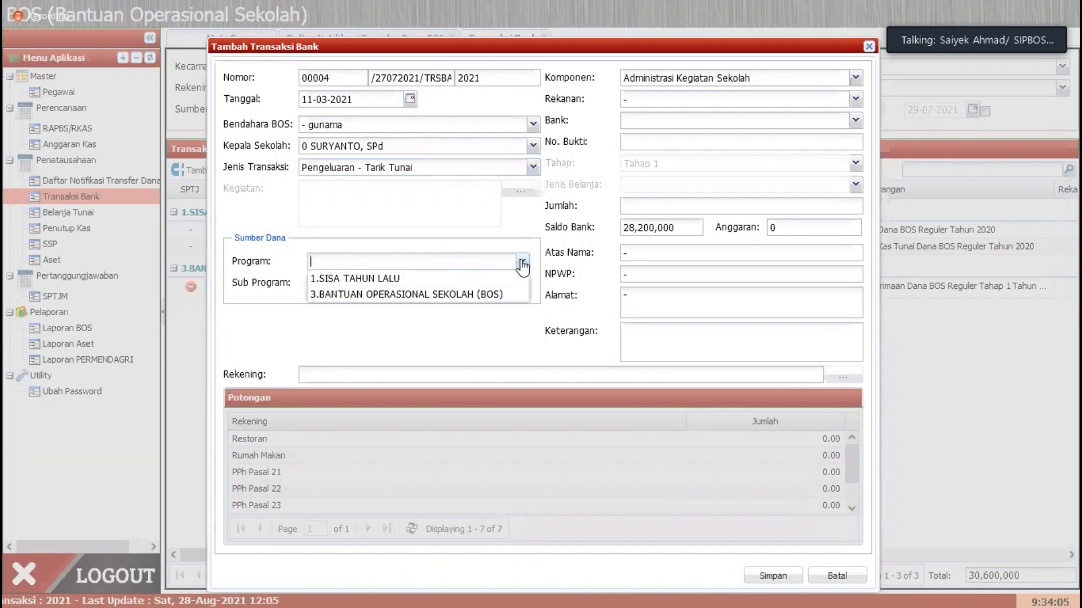
pyautogui.click(427, 296)
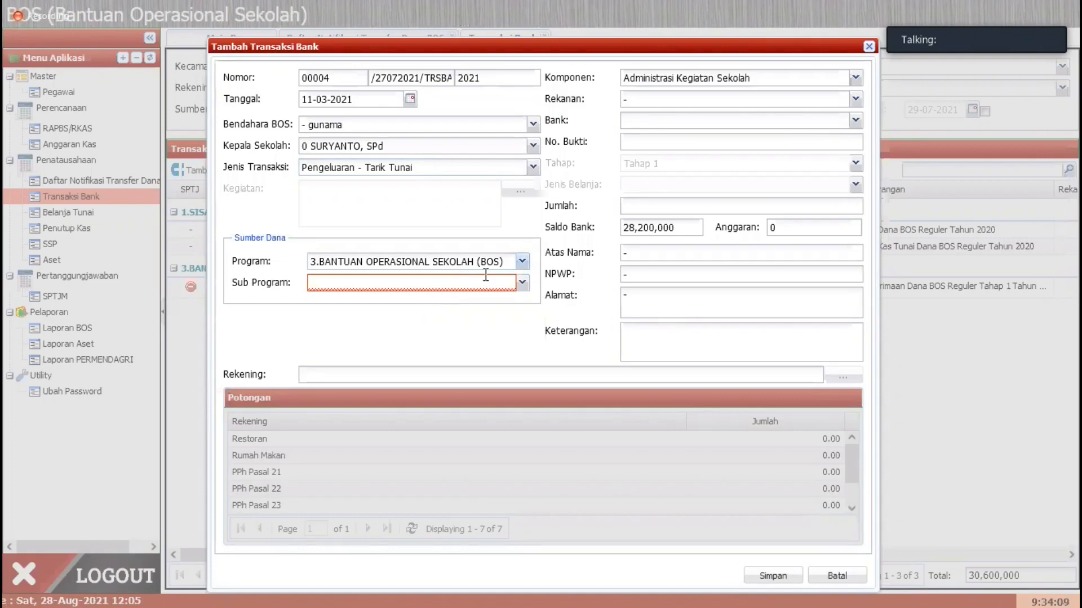
pyautogui.click(522, 283)
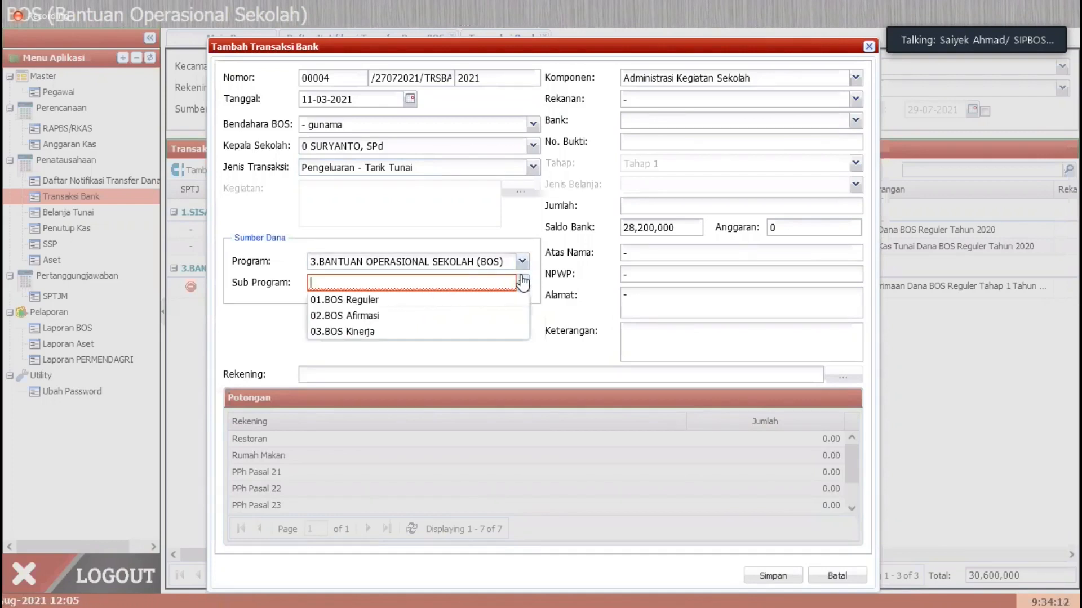
pyautogui.click(398, 303)
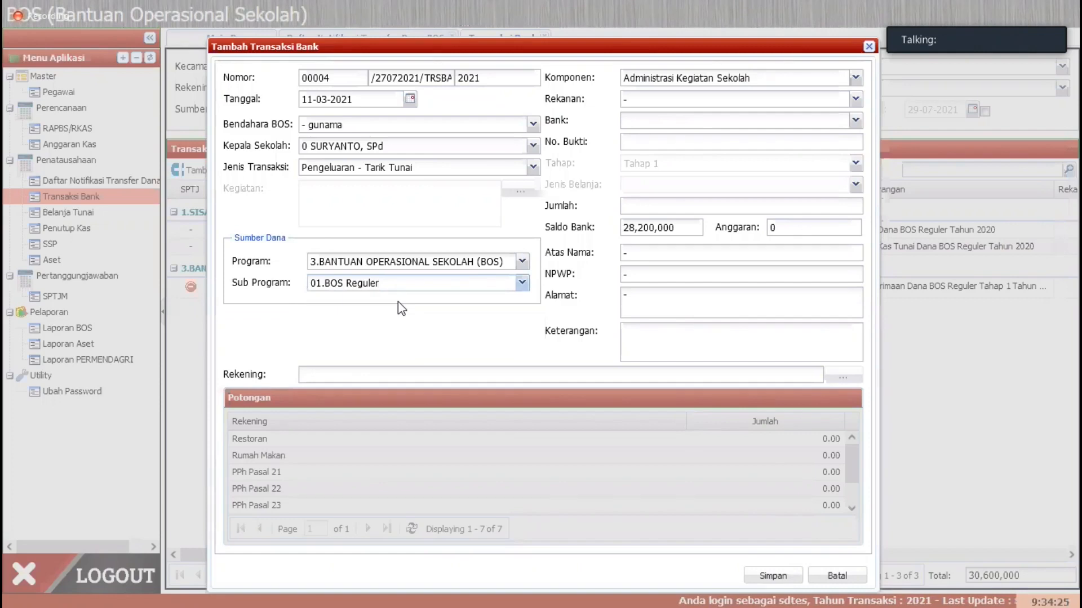
# Step: Set the transaction's Bank to the "- -" entry and make the No. Bukti field ready for entry
pyautogui.click(648, 124)
pyautogui.click(654, 141)
pyautogui.click(656, 142)
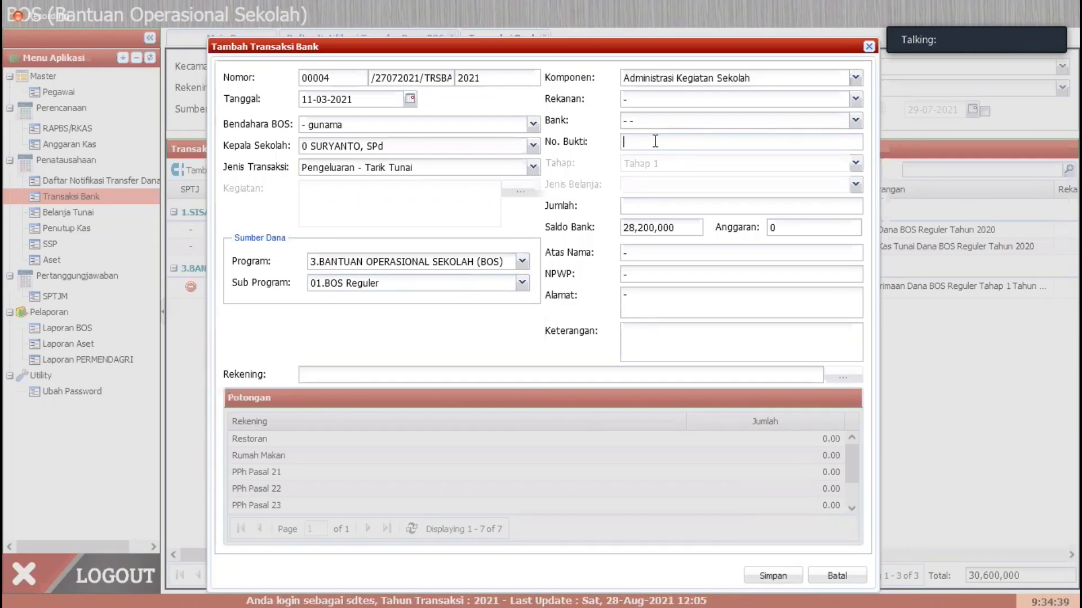
pyautogui.click(39, 585)
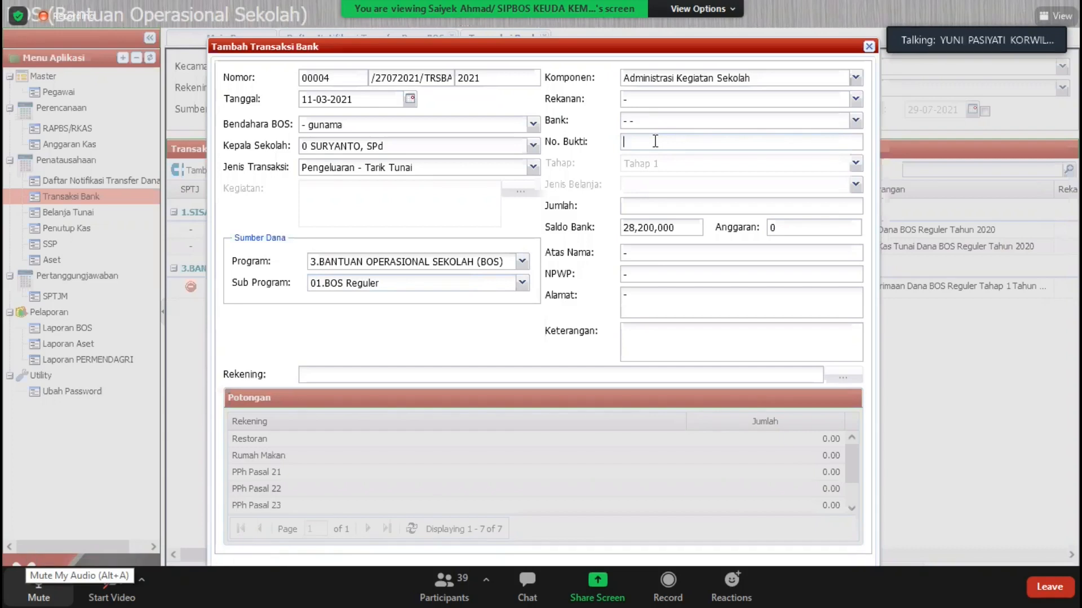
pyautogui.click(38, 586)
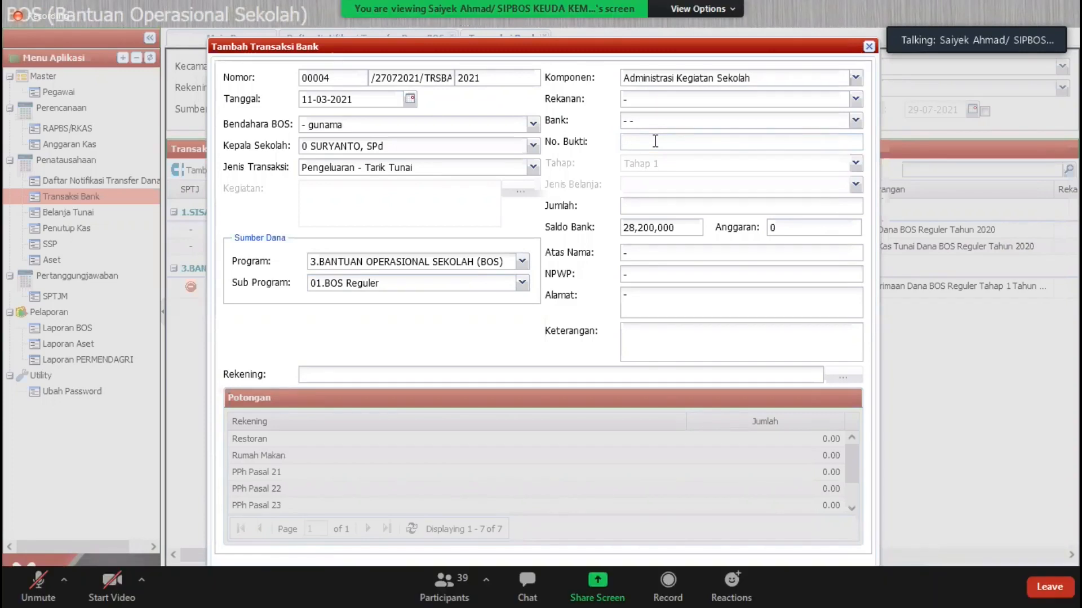
pyautogui.click(38, 587)
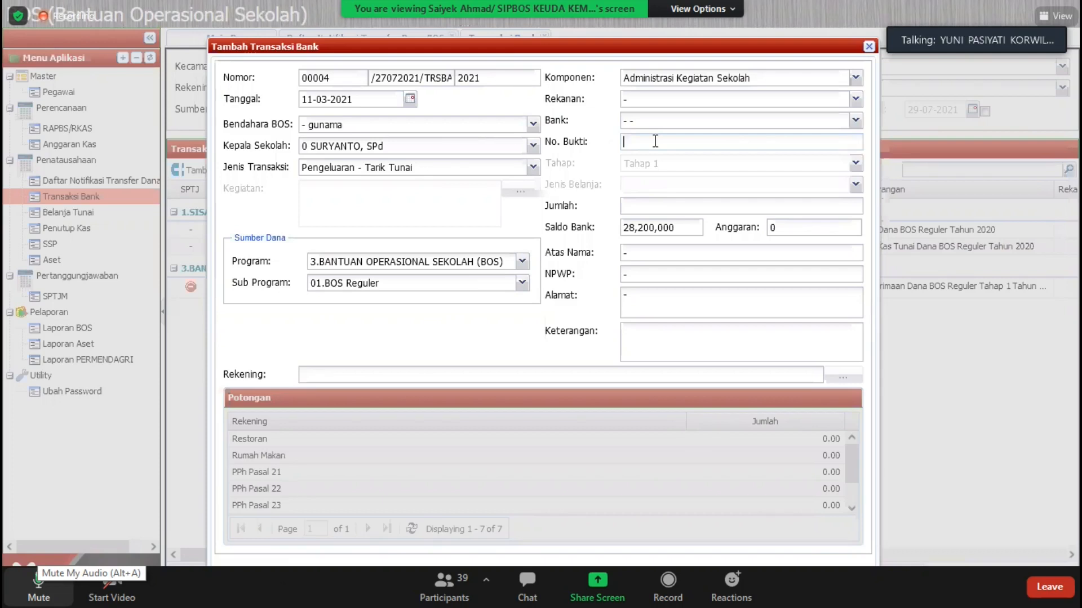
pyautogui.click(38, 586)
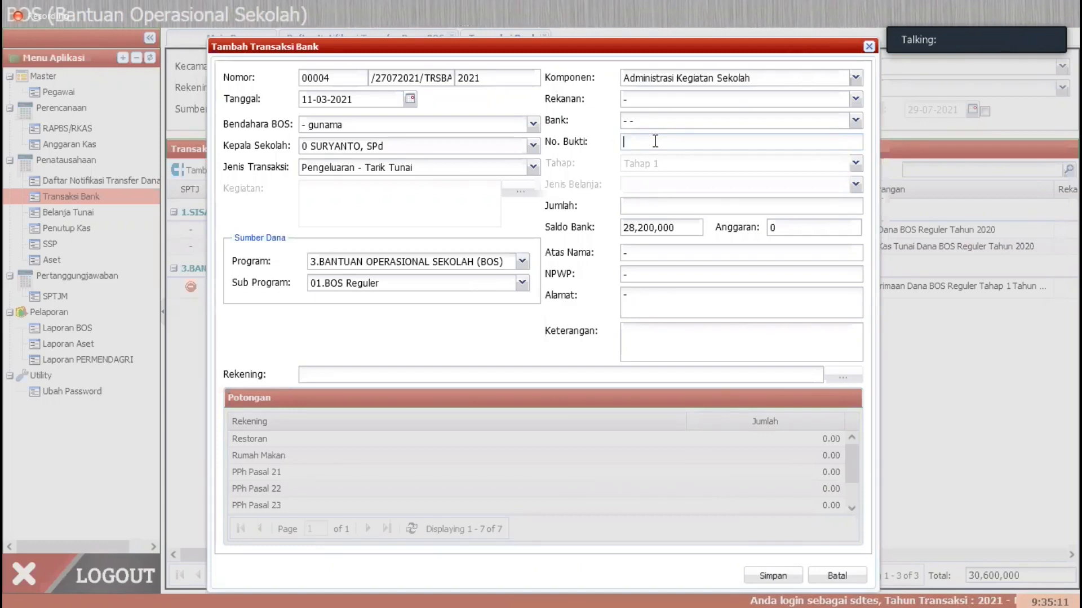
# Step: Enter 1007/PenarikanTahap1 as the No. Bukti of the cash withdrawal
pyautogui.write('7/')
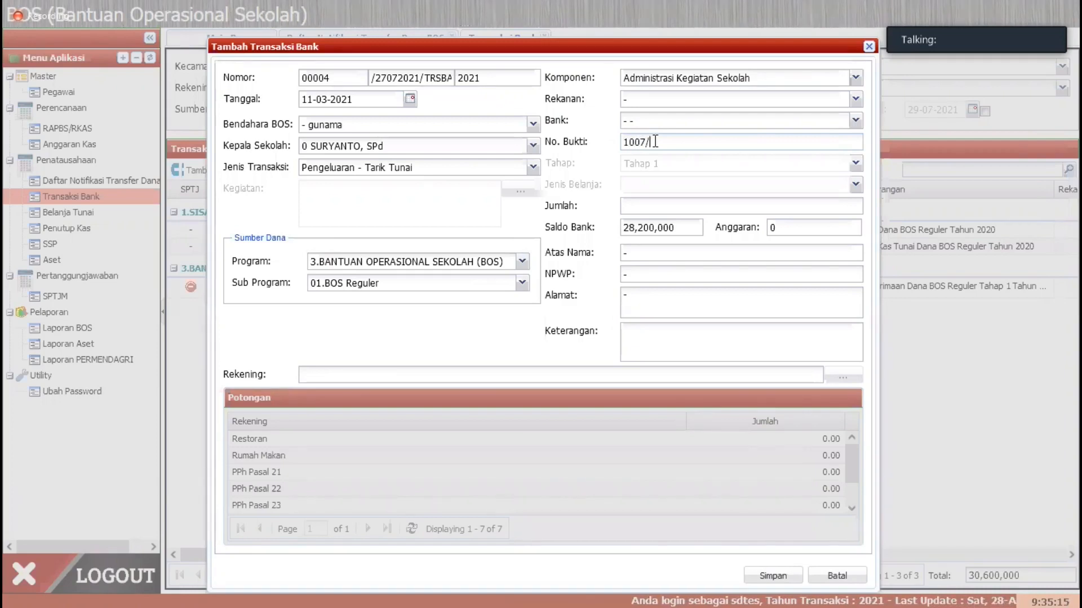
pyautogui.write('Penarikan')
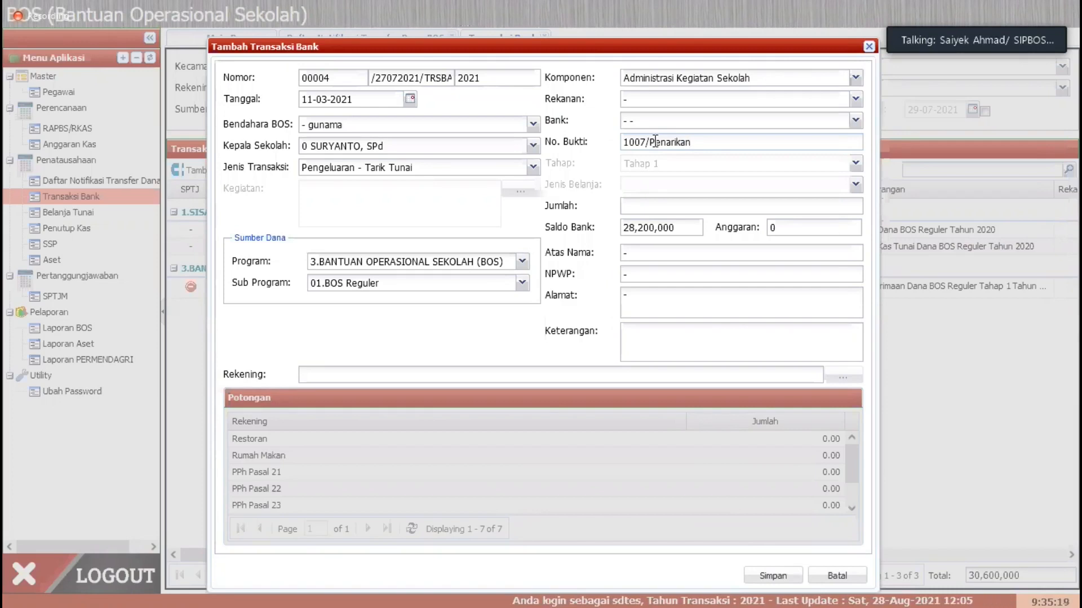
pyautogui.write(' Tahap1')
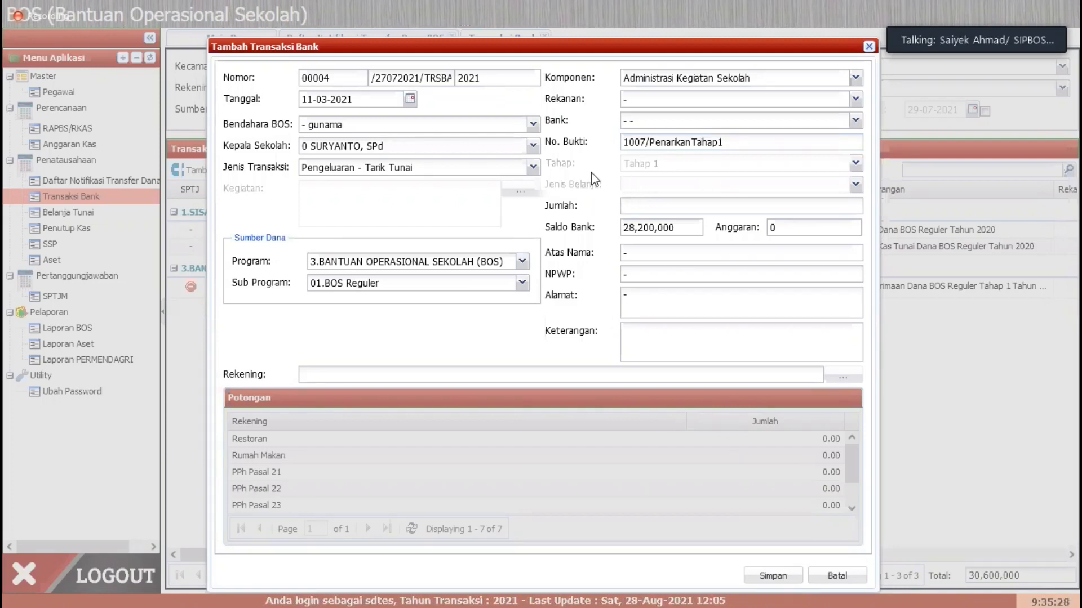
# Step: Set the withdrawal's Jumlah to 20,000,000
pyautogui.click(631, 207)
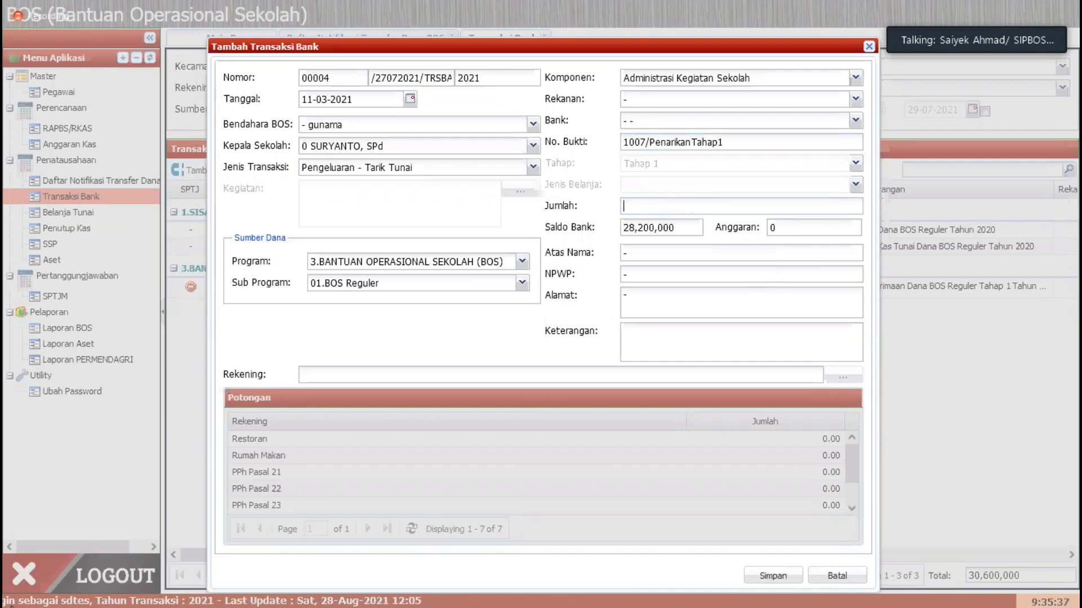
pyautogui.click(661, 342)
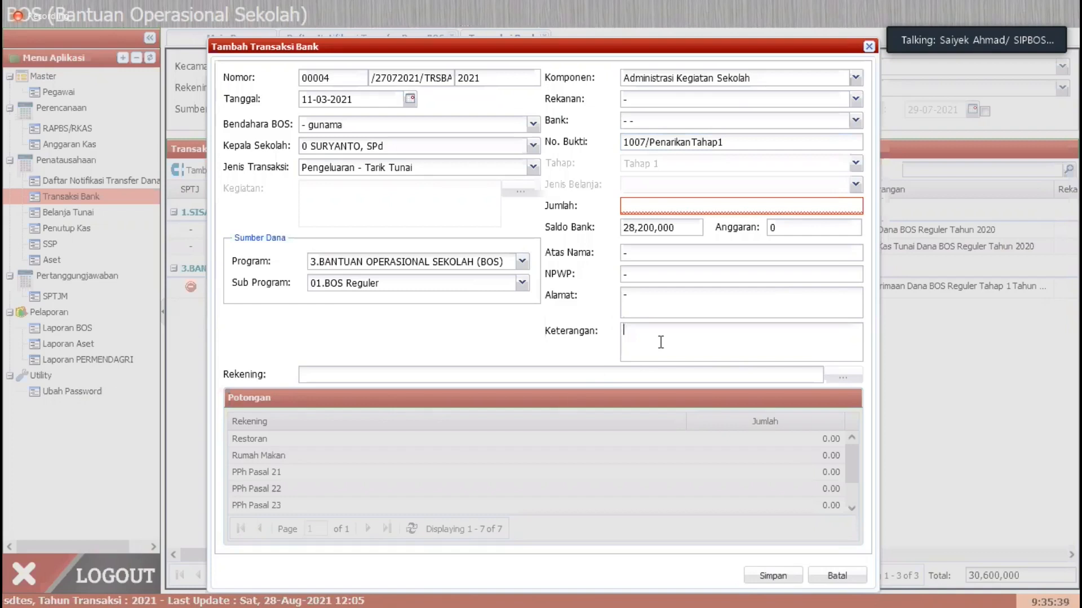
pyautogui.click(701, 206)
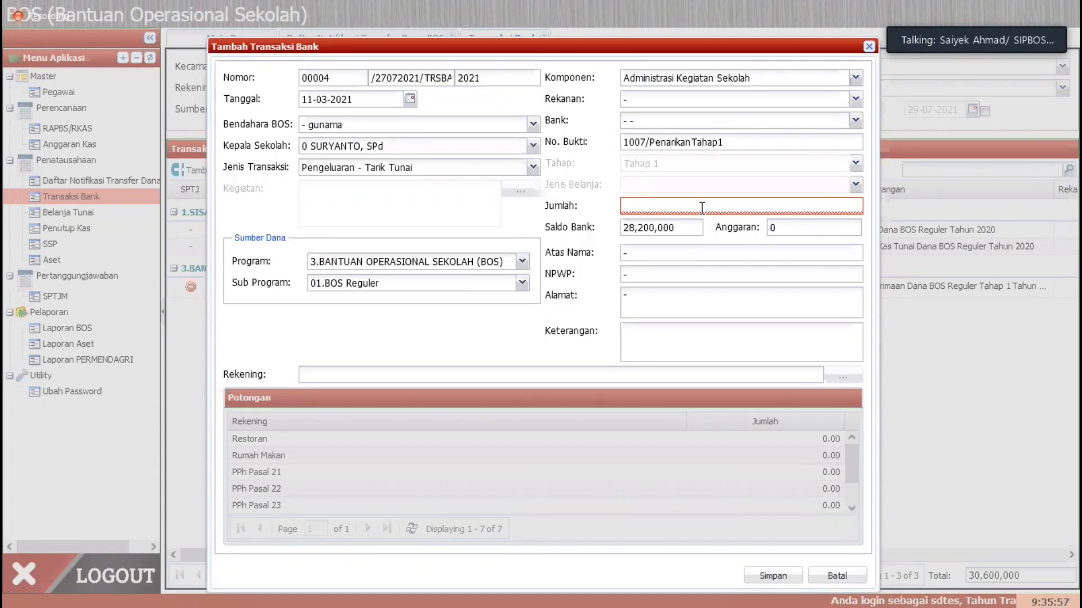
pyautogui.write('20')
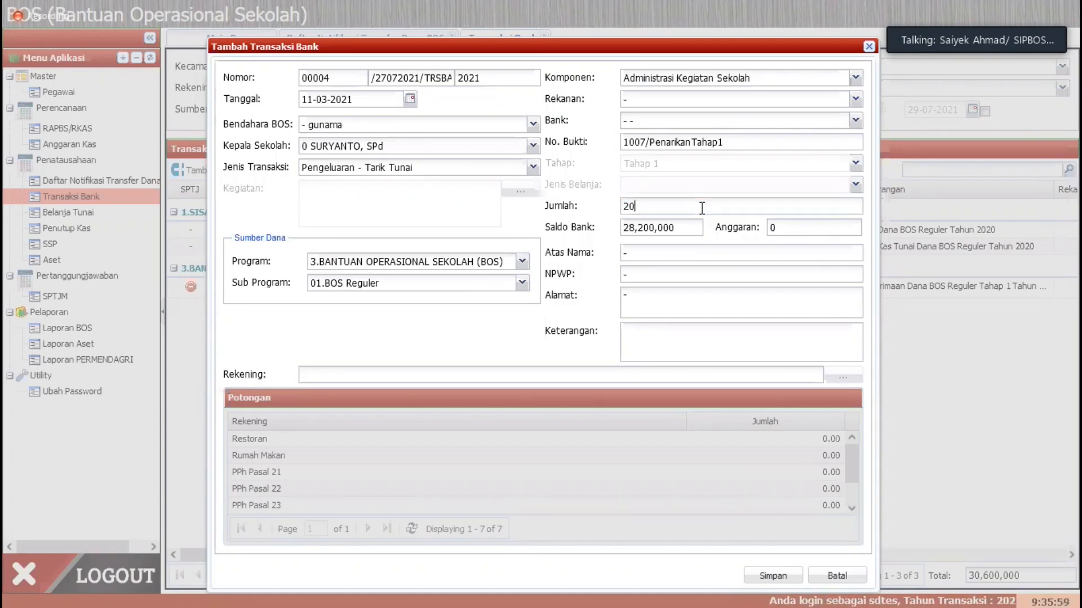
pyautogui.write('000000')
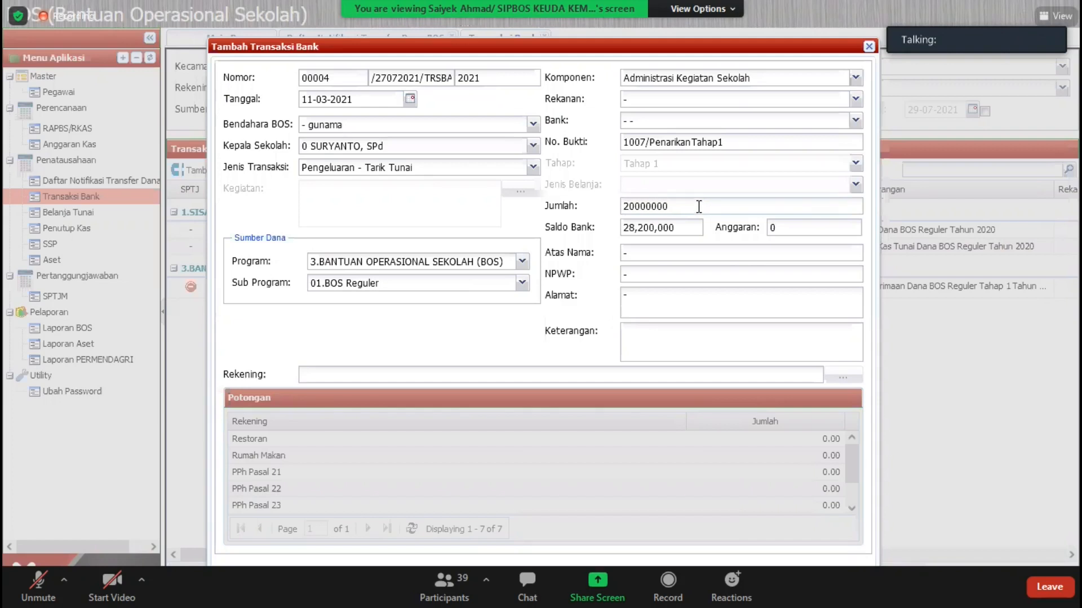
pyautogui.click(725, 326)
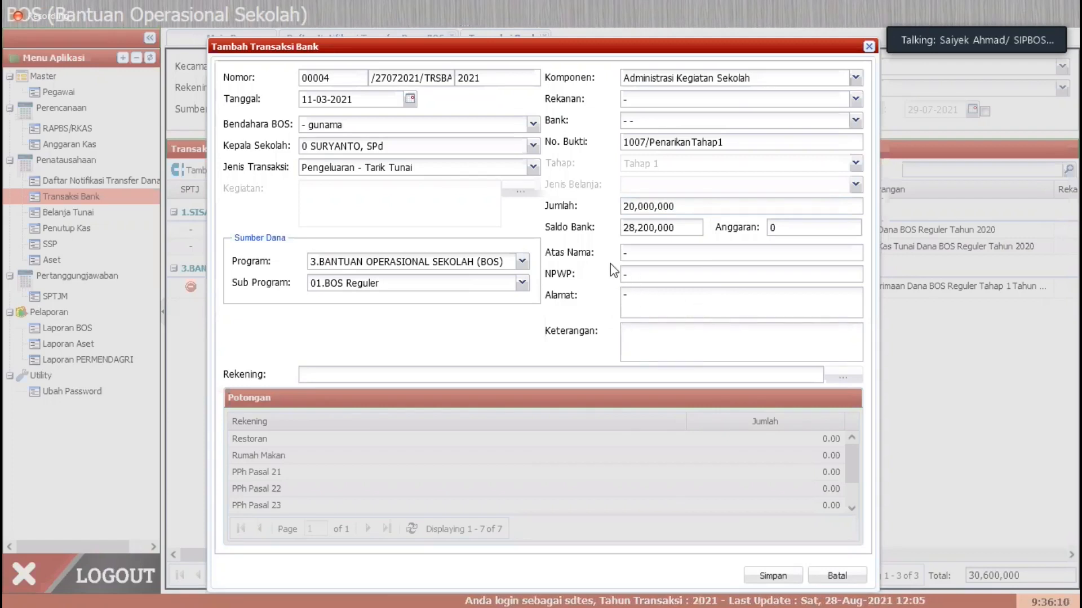
# Step: Replace the Atas Nama placeholder with the names of the principal and the treasurer, separated by a slash
pyautogui.doubleClick(626, 253)
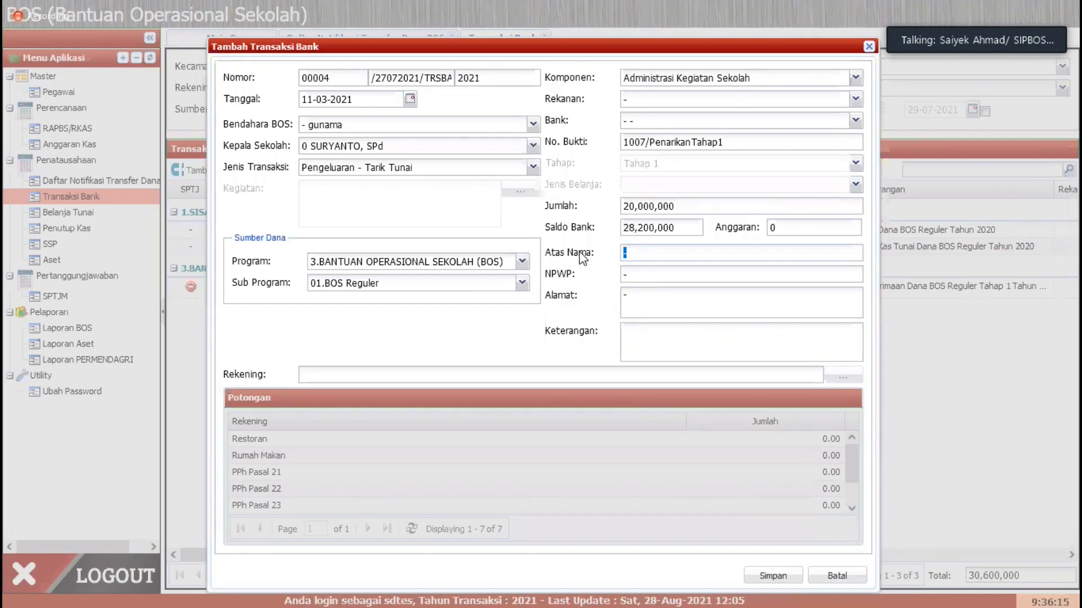
pyautogui.write('N')
pyautogui.press('BackSpace')
pyautogui.write('SU')
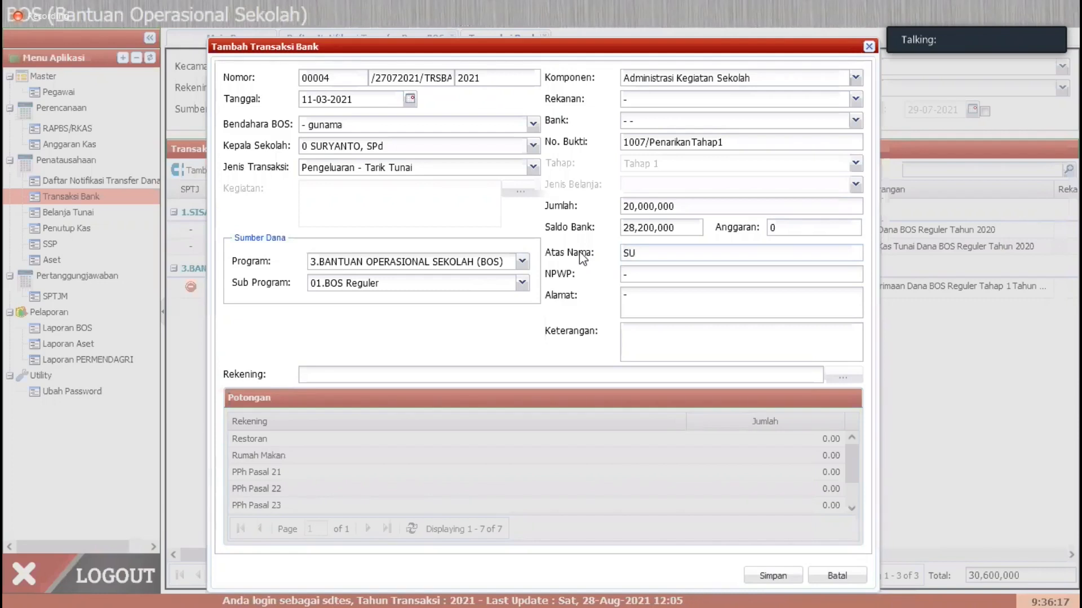
pyautogui.write('RYANTO')
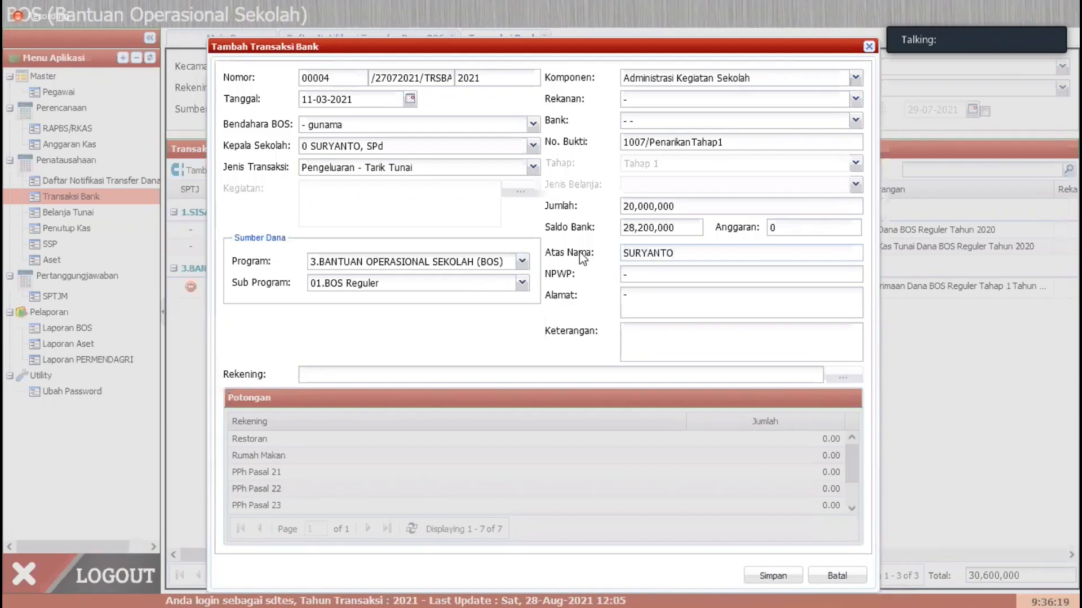
pyautogui.write('/Gu')
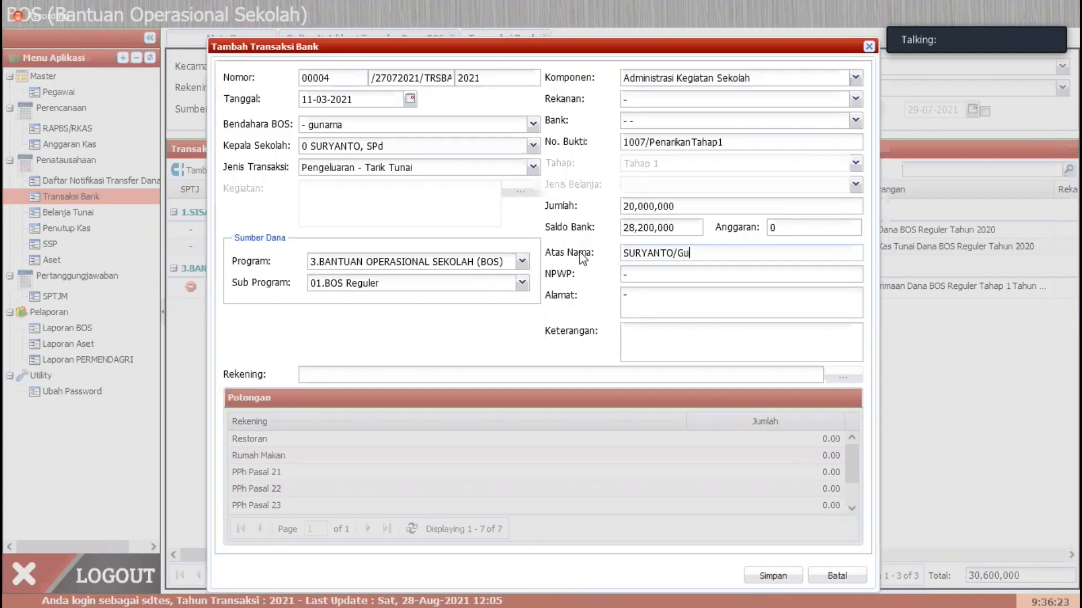
pyautogui.write('nama')
pyautogui.press('Tab')
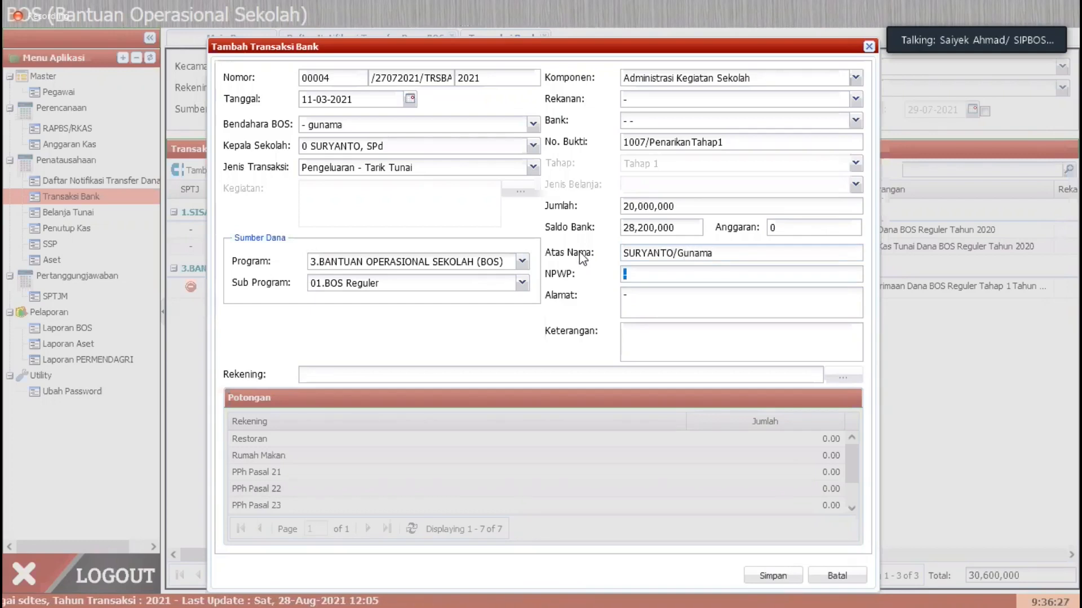
# Step: Fill in the NPWP tax number and replace the Alamat placeholder with the address
pyautogui.write('12989')
pyautogui.press('Tab')
pyautogui.press('BackSpace')
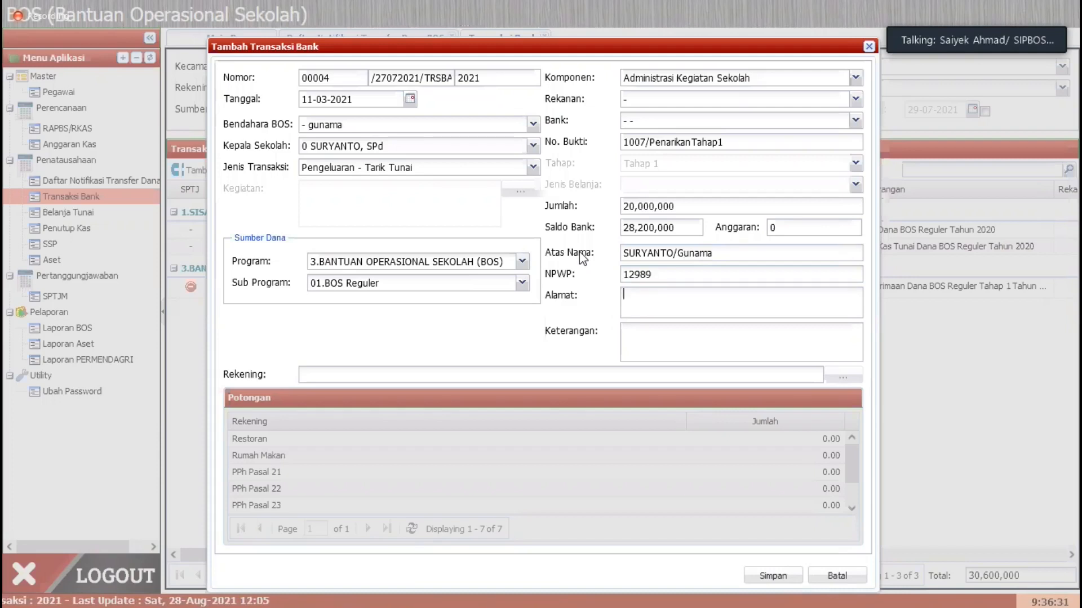
pyautogui.write('SEk')
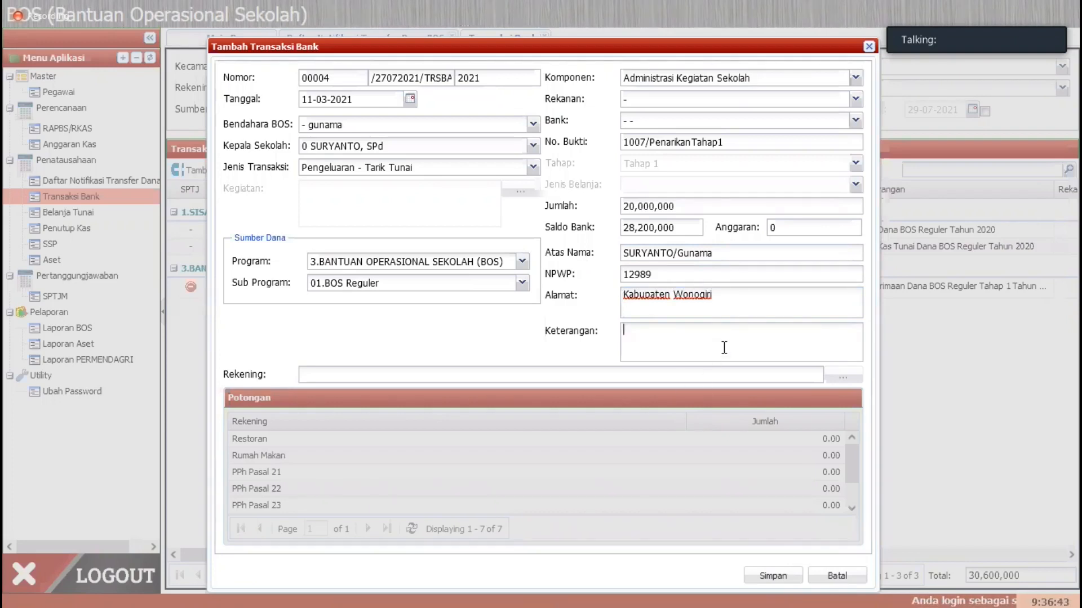
# Step: Enter "Penarikan Dana BOS Reguler Tahap 1 Tahun 2021" as the withdrawal's Keterangan and select 3.BANTUAN OPERASIONAL SEKOLAH (BOS) as its Program
pyautogui.click(724, 348)
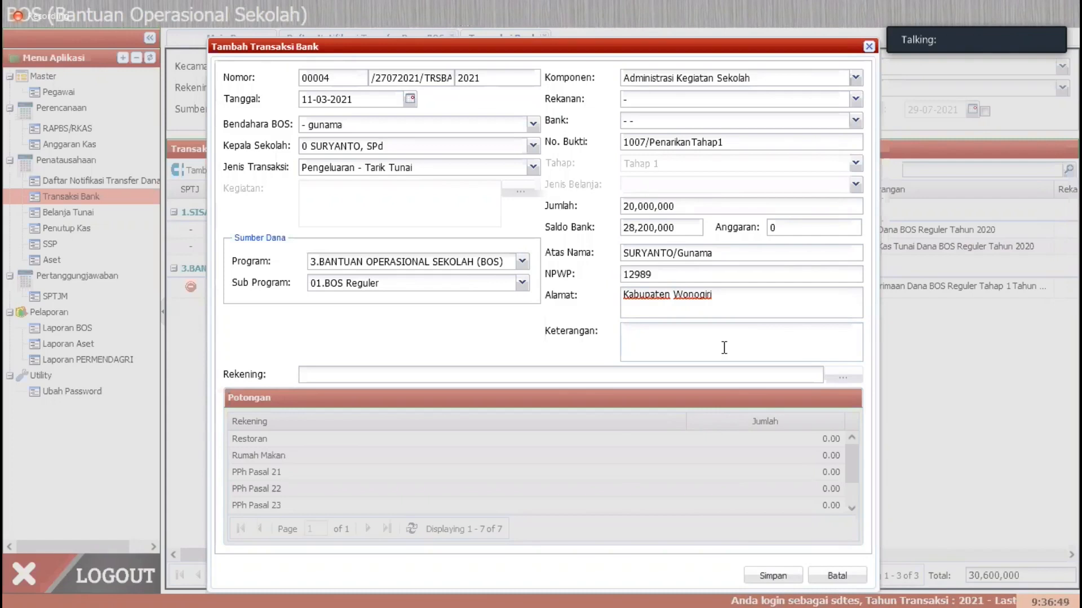
pyautogui.write('P')
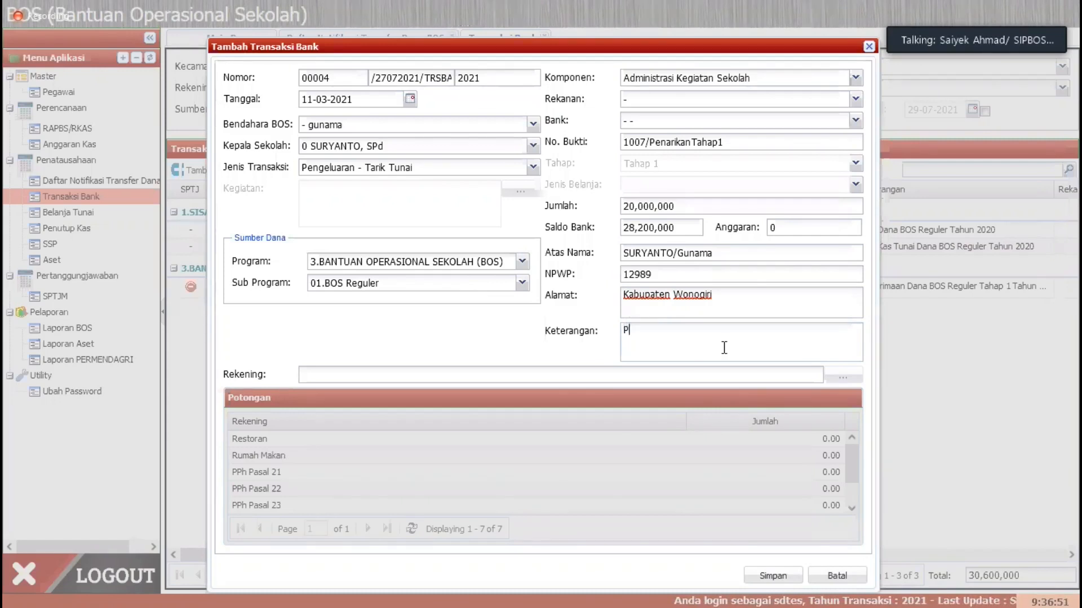
pyautogui.write('ena')
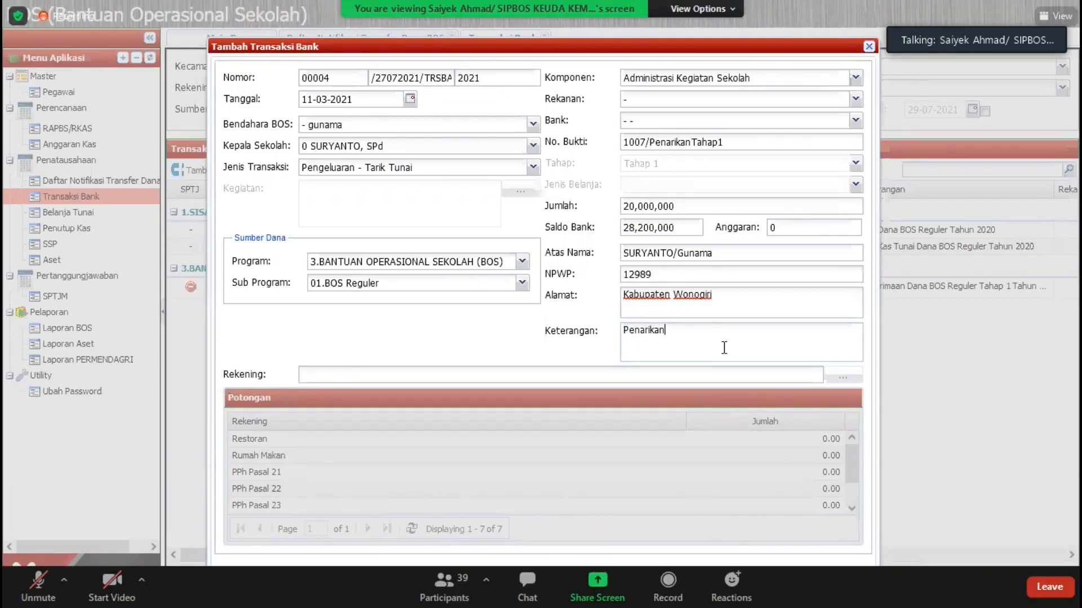
pyautogui.write('rikan Dana BOS ')
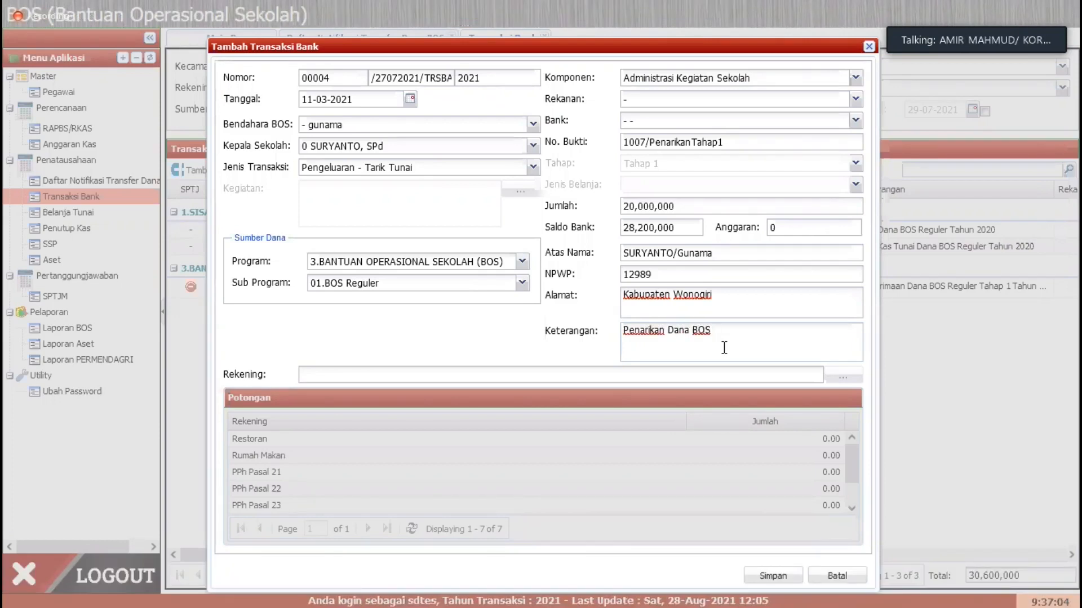
pyautogui.write('Reguler Ta')
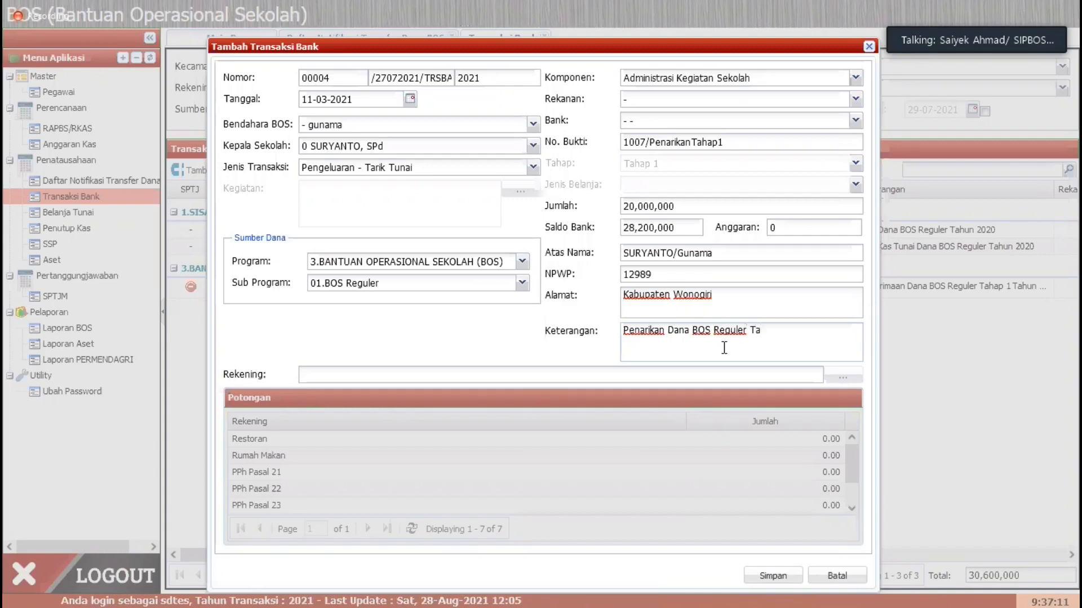
pyautogui.write('hap 1 Tahun ')
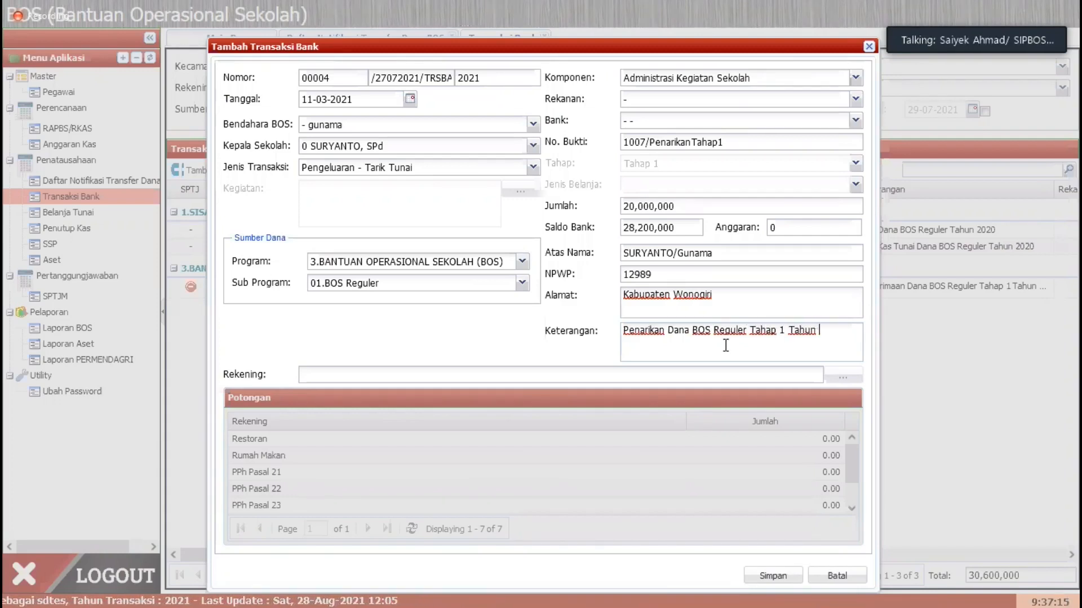
pyautogui.write('2021')
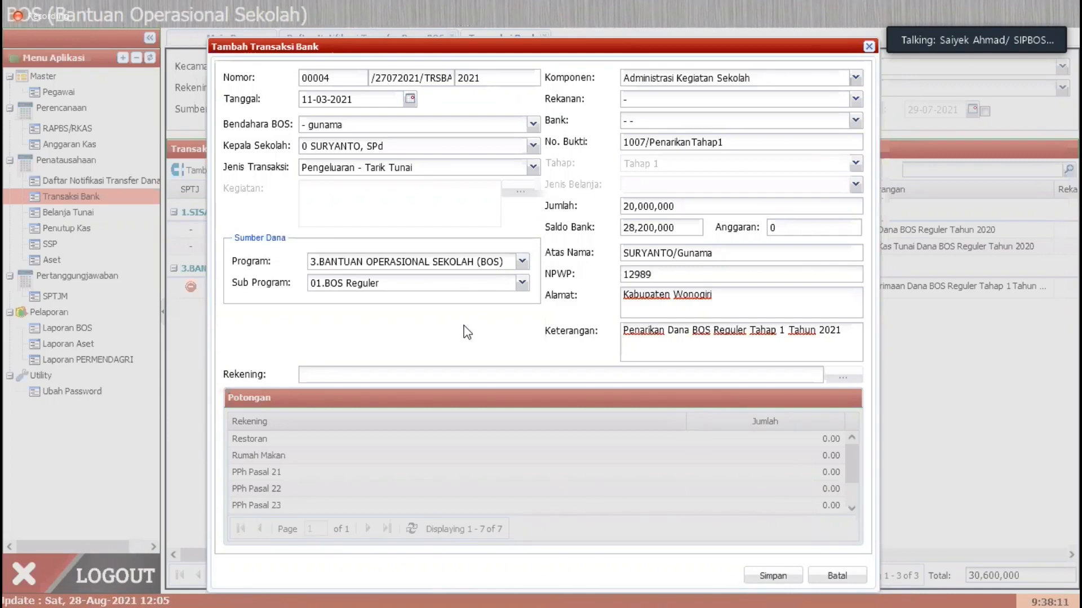
pyautogui.click(523, 263)
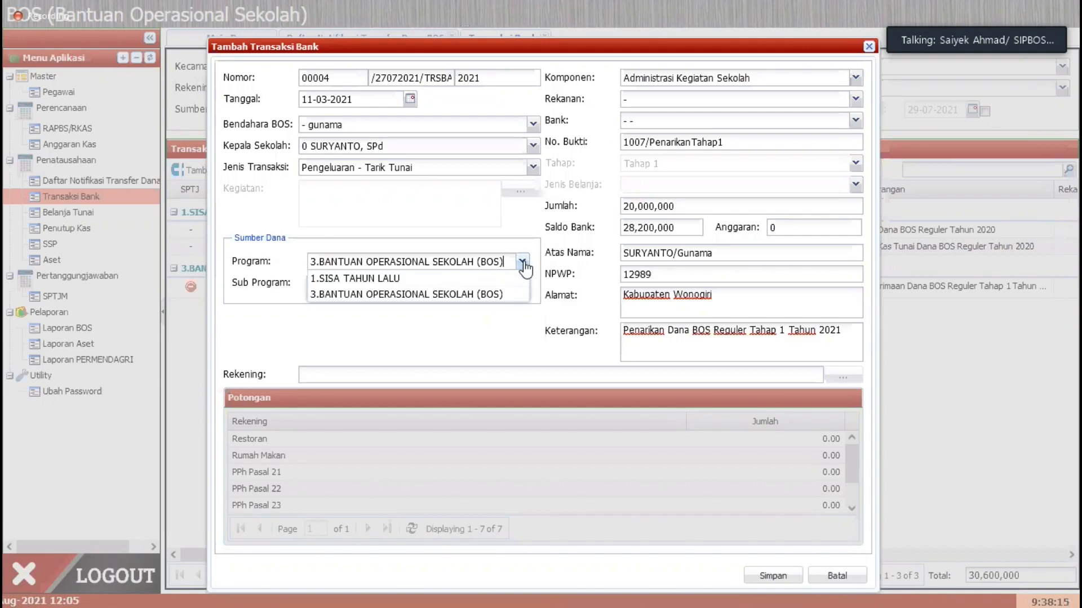
pyautogui.click(415, 295)
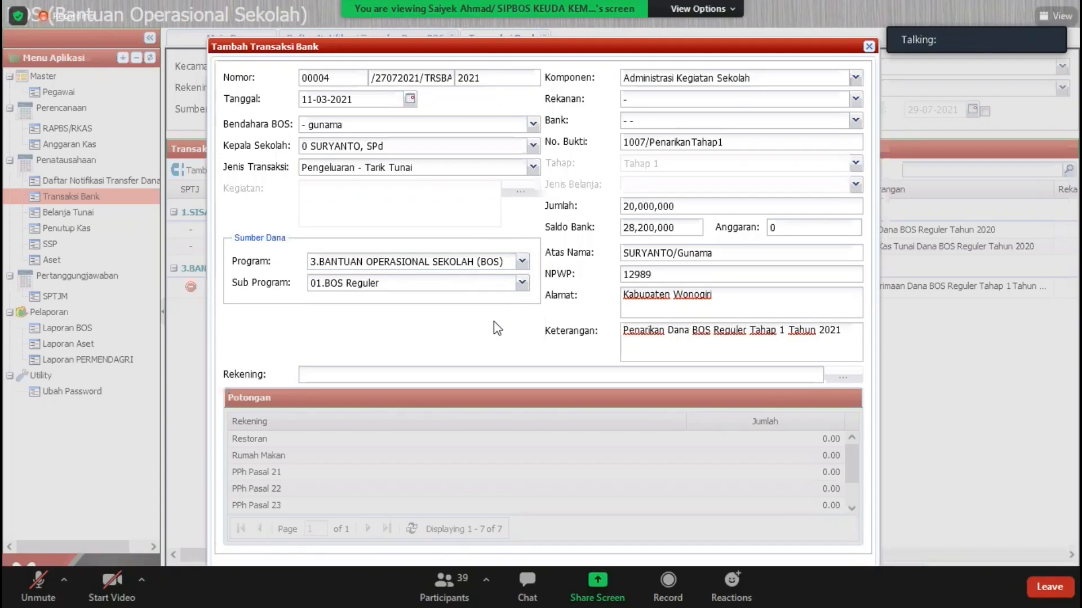
pyautogui.click(38, 586)
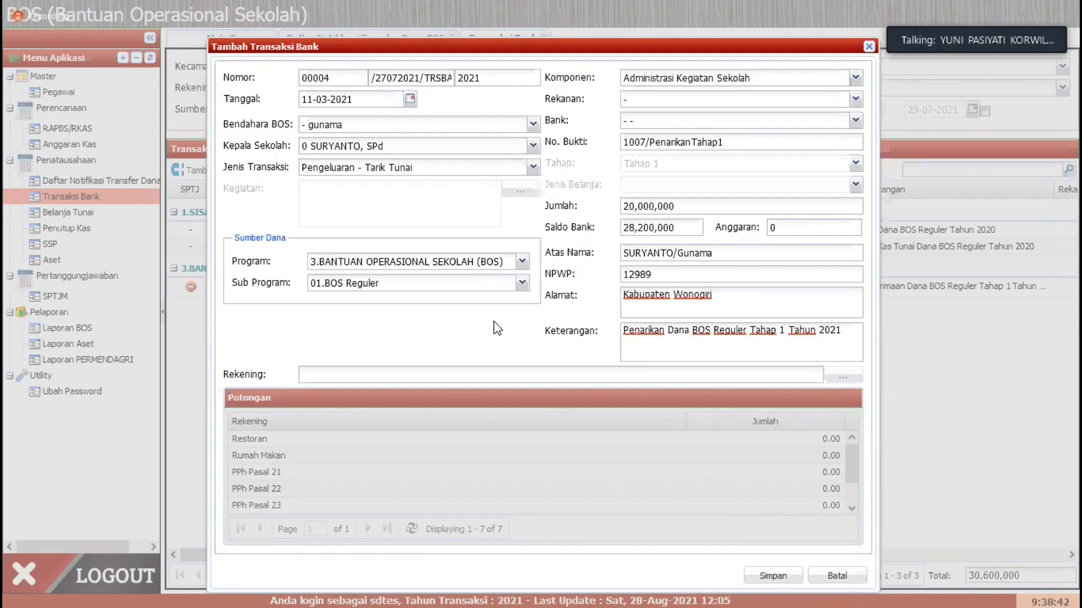
pyautogui.press('XF86AudioRaiseVolume')
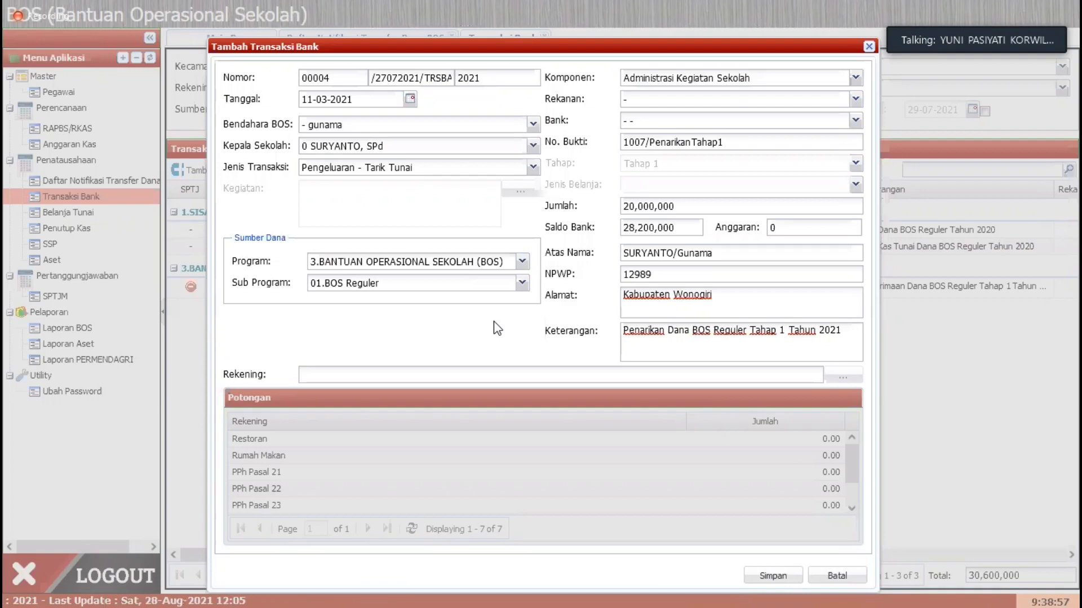
pyautogui.click(38, 585)
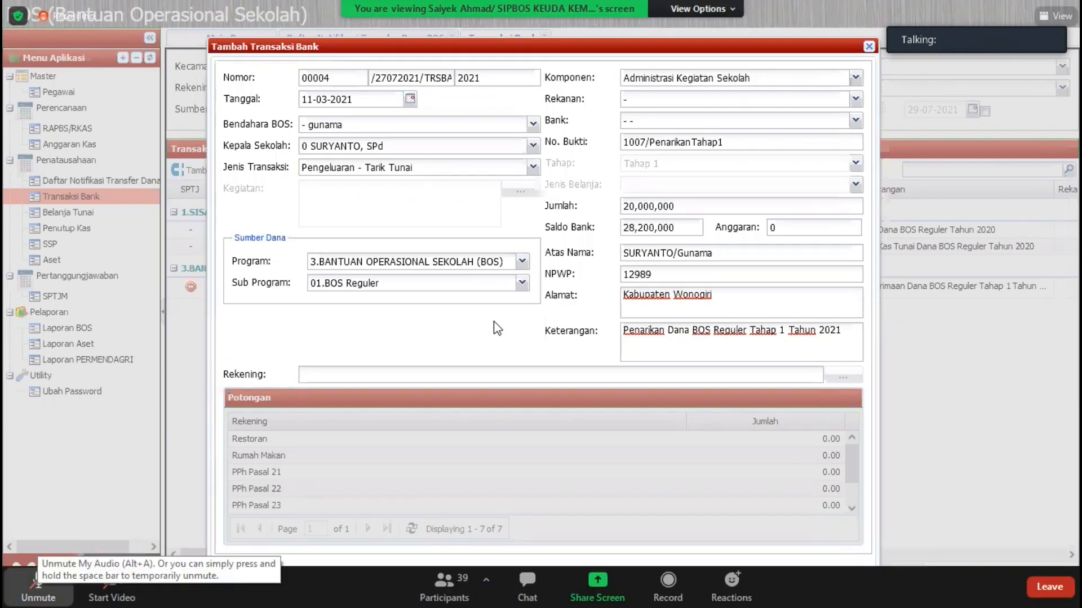
pyautogui.click(38, 586)
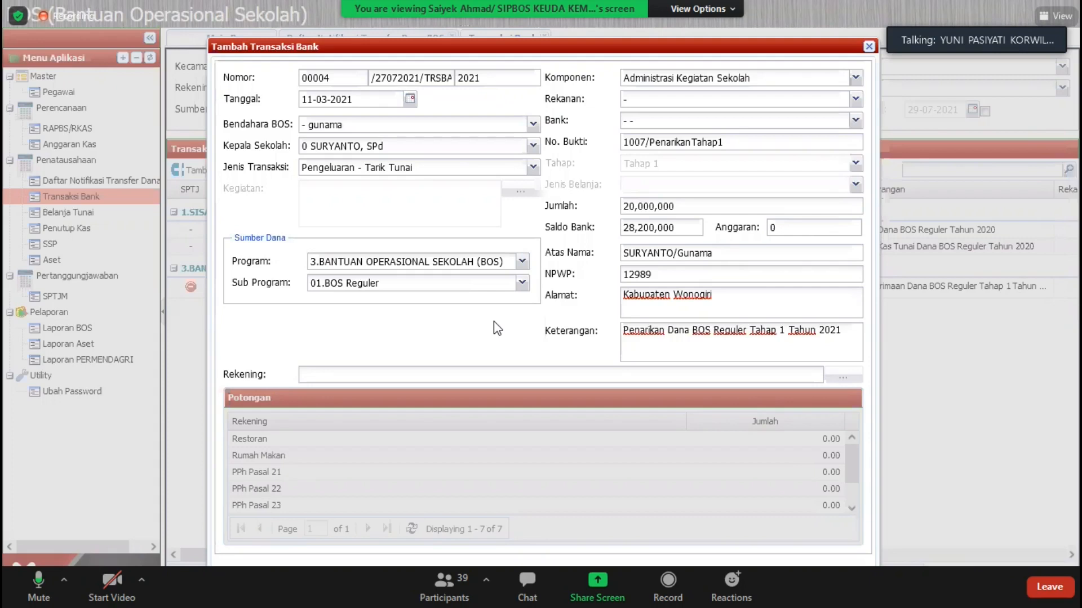
pyautogui.click(38, 585)
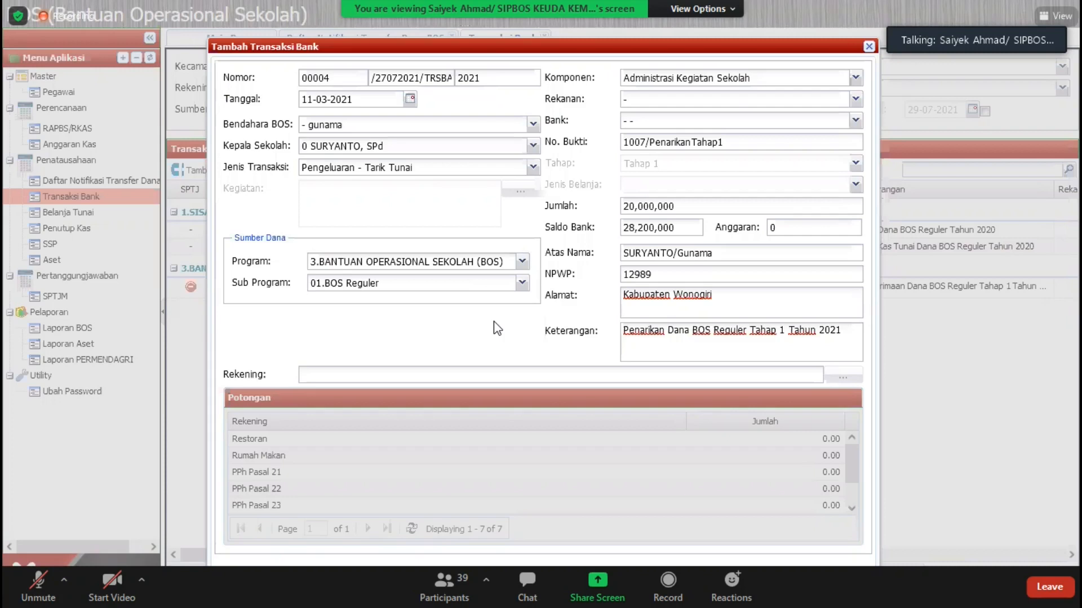
pyautogui.click(38, 585)
pyautogui.click(36, 586)
pyautogui.click(39, 586)
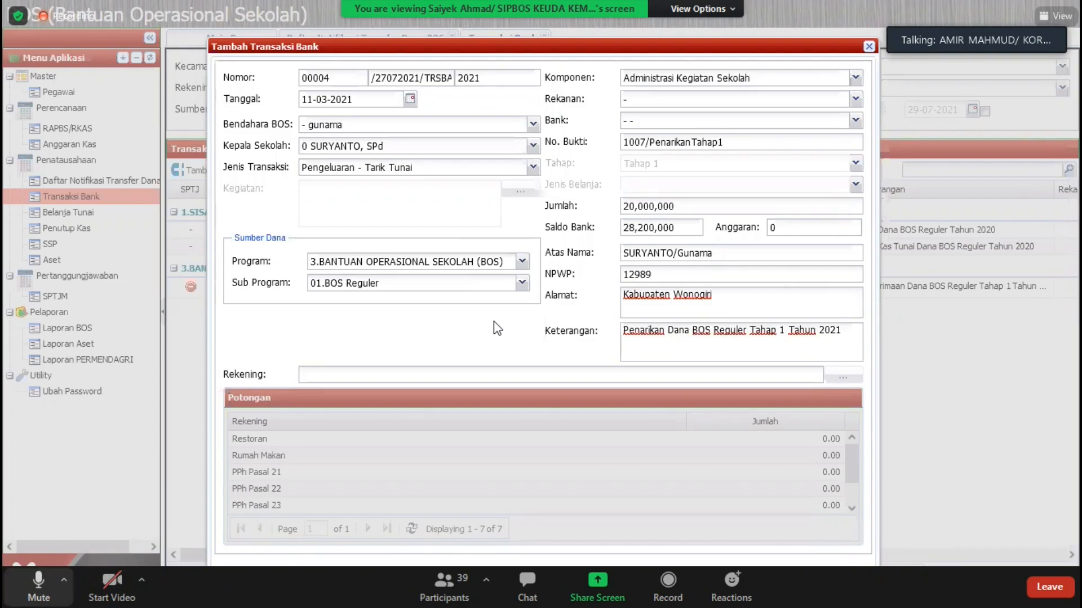
pyautogui.click(38, 586)
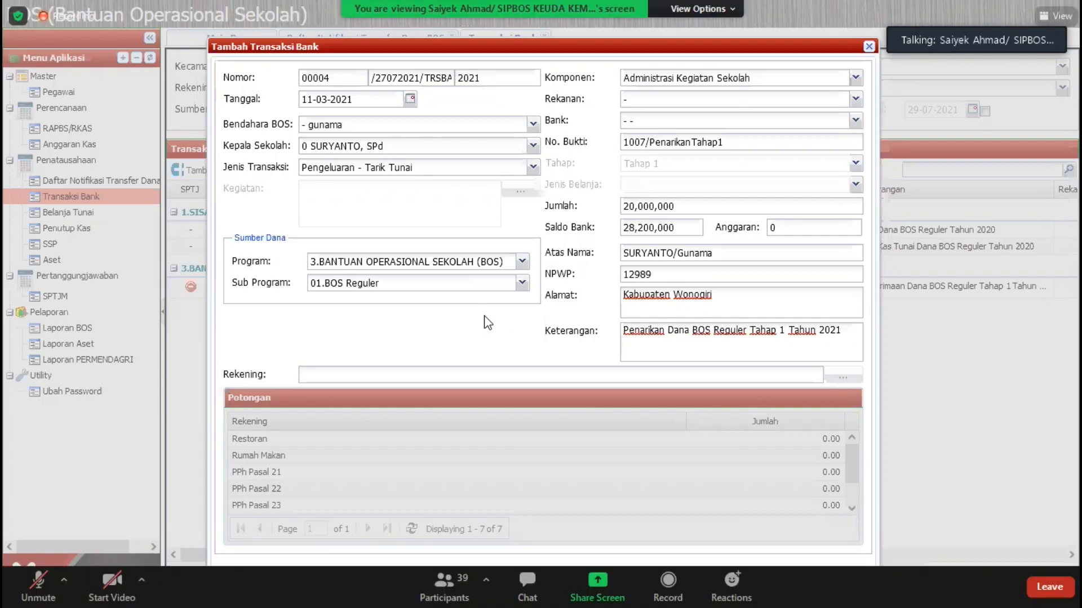
pyautogui.click(38, 586)
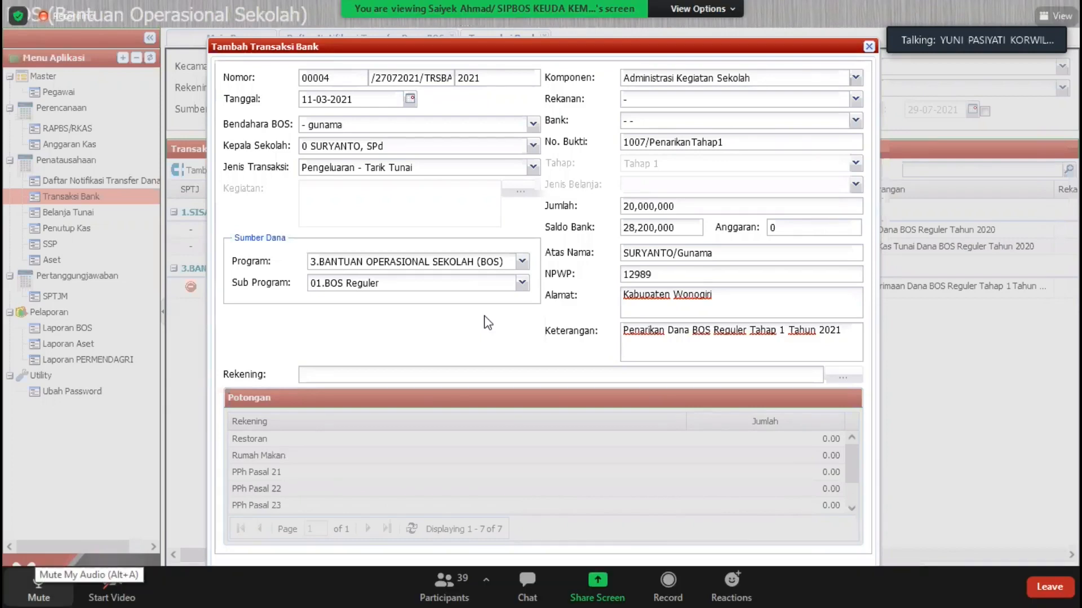
pyautogui.click(39, 586)
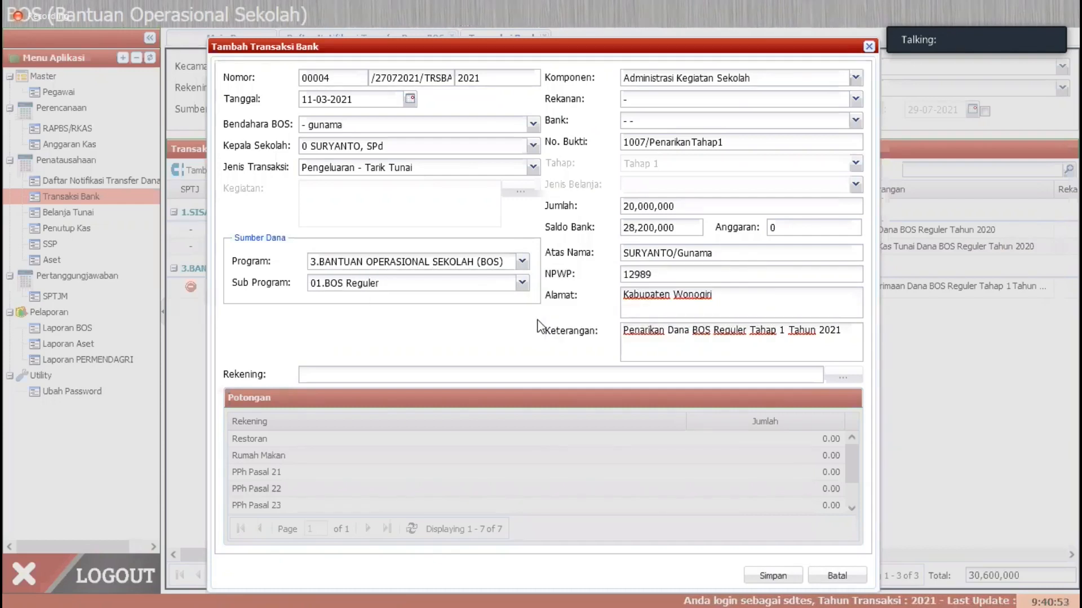
# Step: Save the completed cash withdrawal as a bank transaction
pyautogui.click(772, 575)
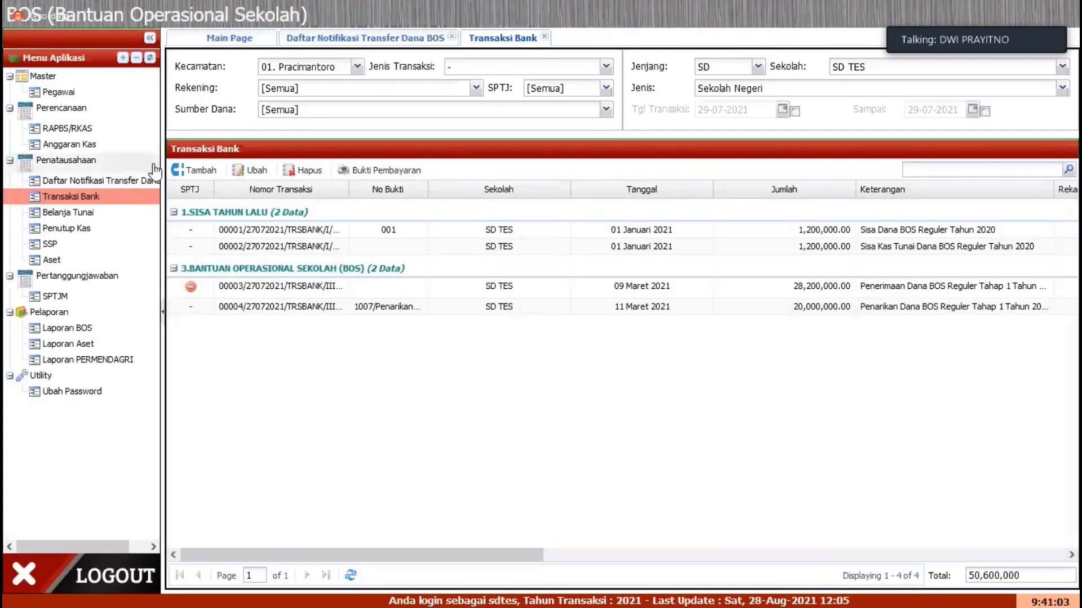
pyautogui.click(203, 171)
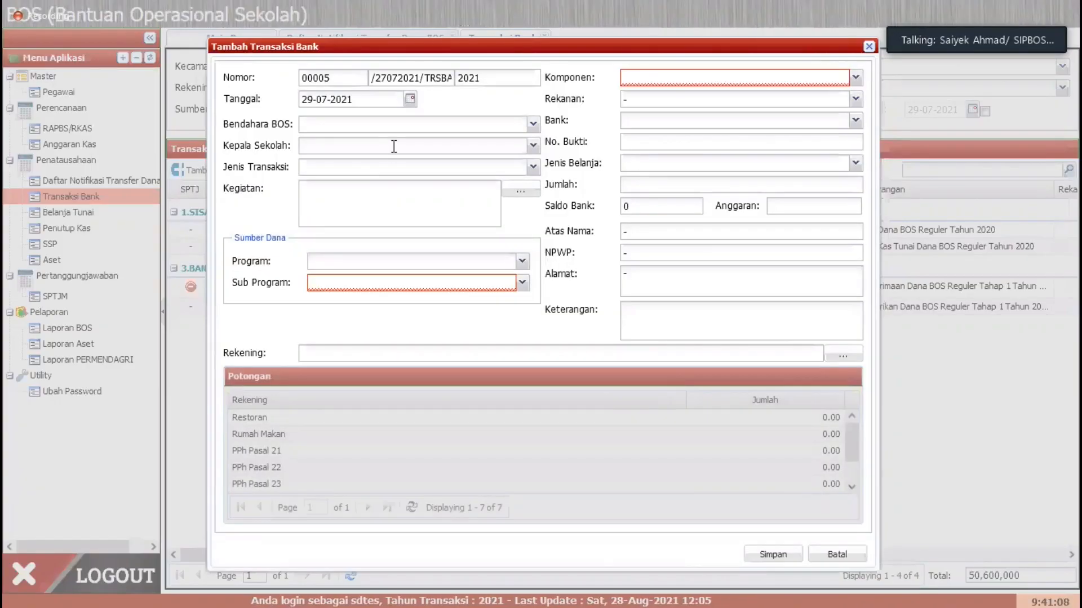
pyautogui.click(409, 99)
pyautogui.click(309, 118)
pyautogui.click(309, 119)
pyautogui.click(310, 118)
pyautogui.click(309, 119)
pyautogui.click(369, 64)
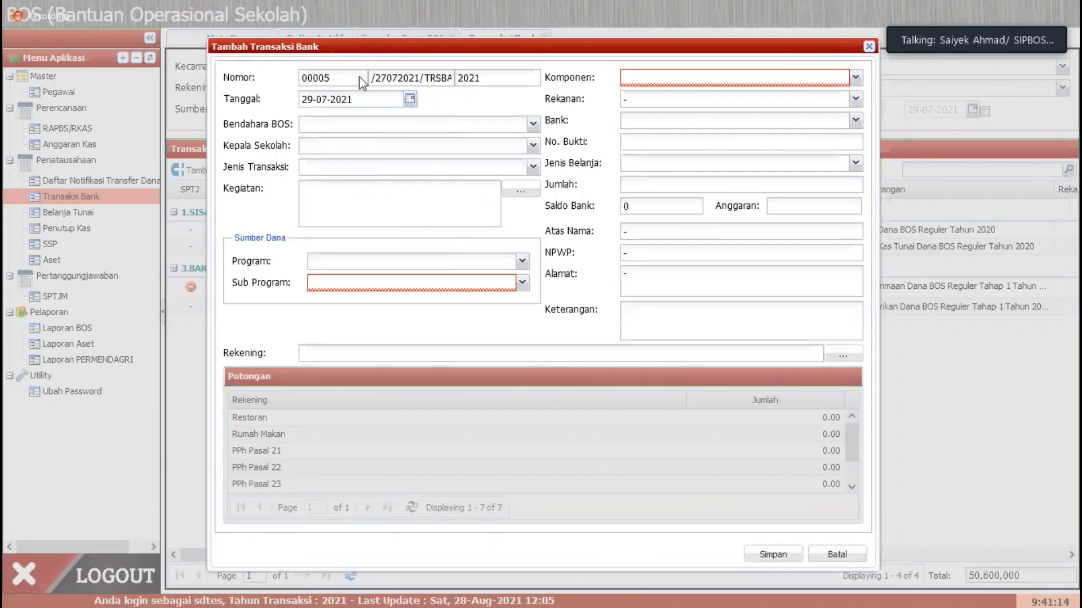
pyautogui.press('Escape')
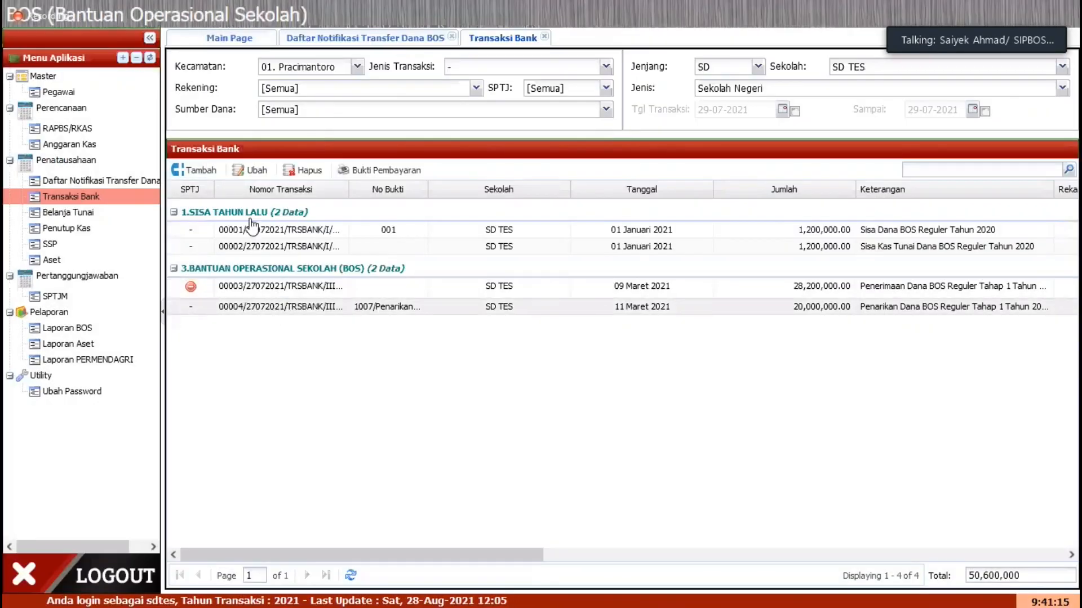
# Step: Start a new bank transaction and set its Tanggal to 11-03-2021
pyautogui.click(195, 170)
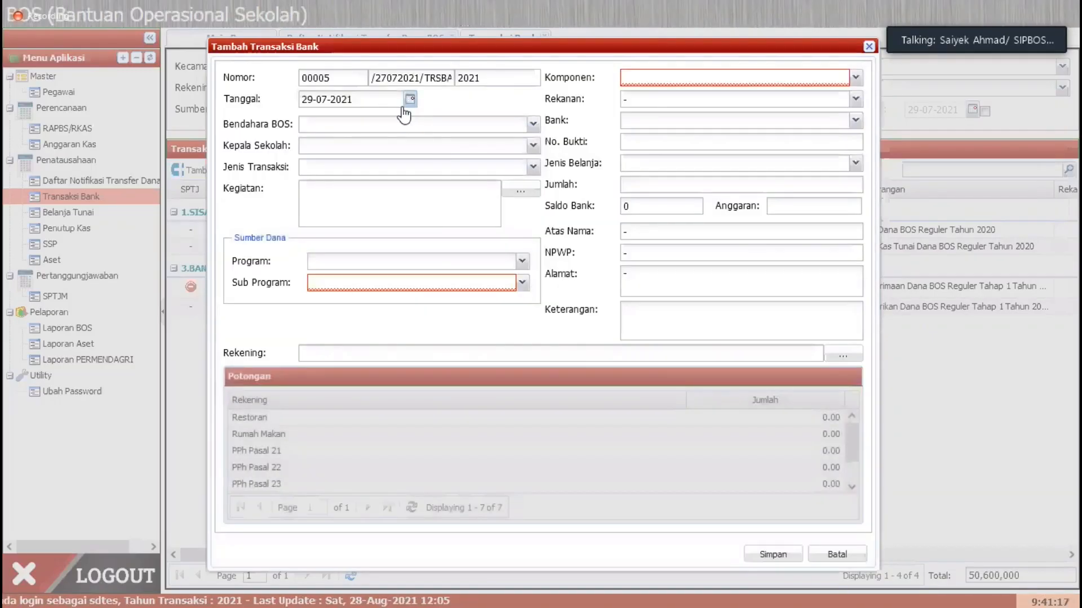
pyautogui.click(410, 100)
pyautogui.click(310, 118)
pyautogui.click(310, 118)
pyautogui.click(310, 118)
pyautogui.click(309, 118)
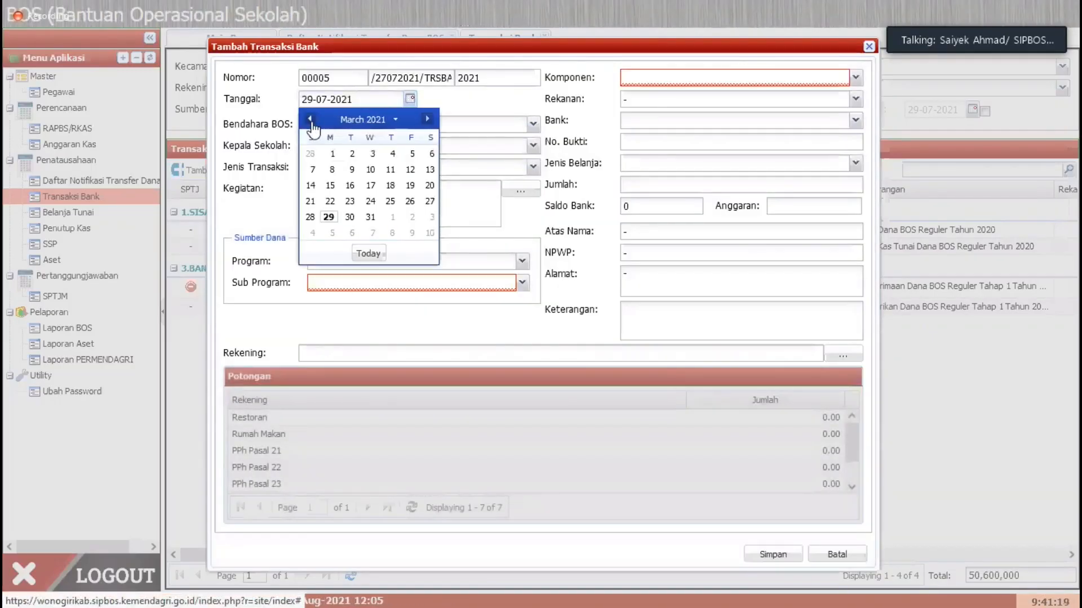
pyautogui.click(410, 100)
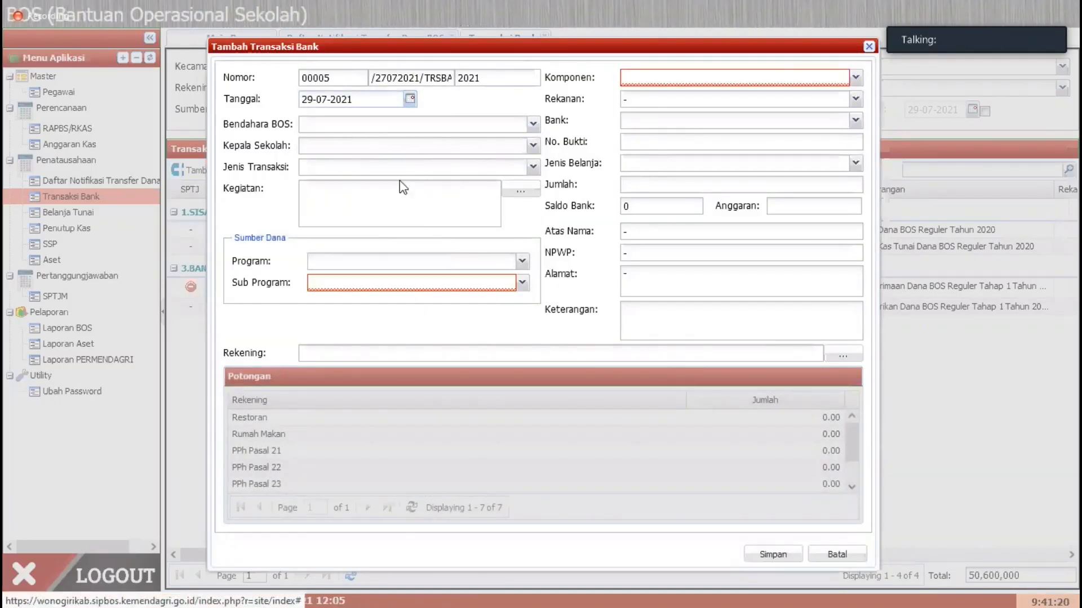
pyautogui.click(410, 99)
pyautogui.click(310, 119)
pyautogui.click(310, 119)
pyautogui.click(309, 119)
pyautogui.click(310, 119)
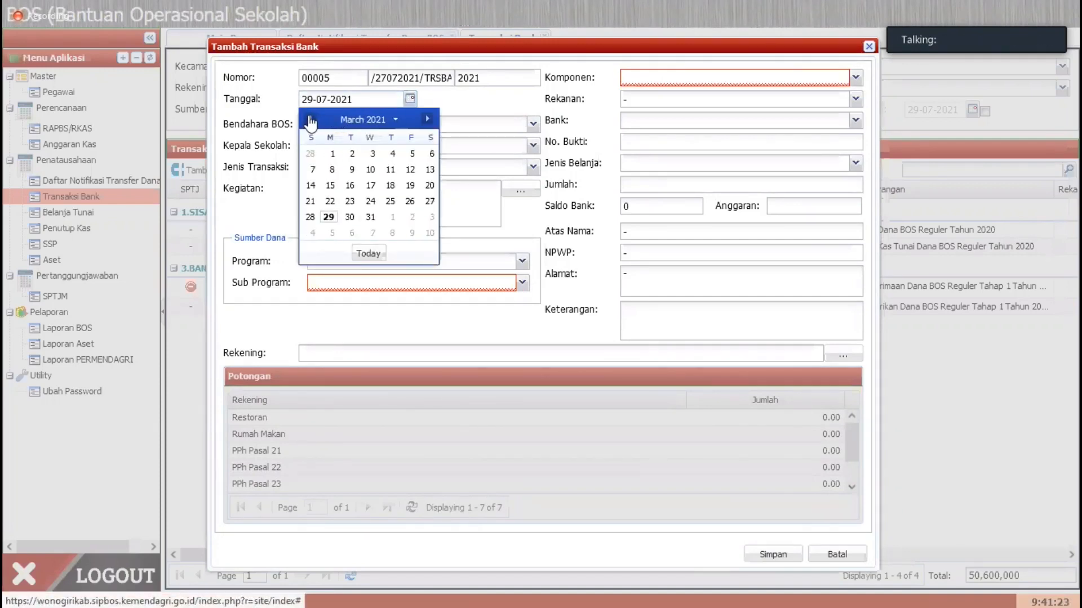
pyautogui.click(391, 173)
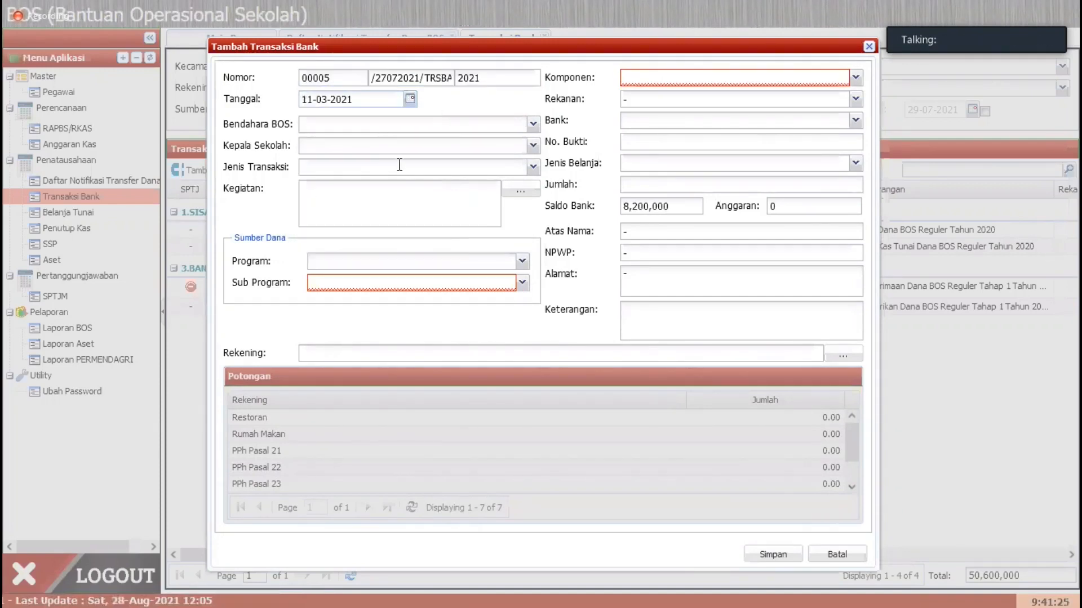
# Step: Assign the school's treasurer as Bendahara BOS and the principal as Kepala Sekolah on the new transaction
pyautogui.click(532, 124)
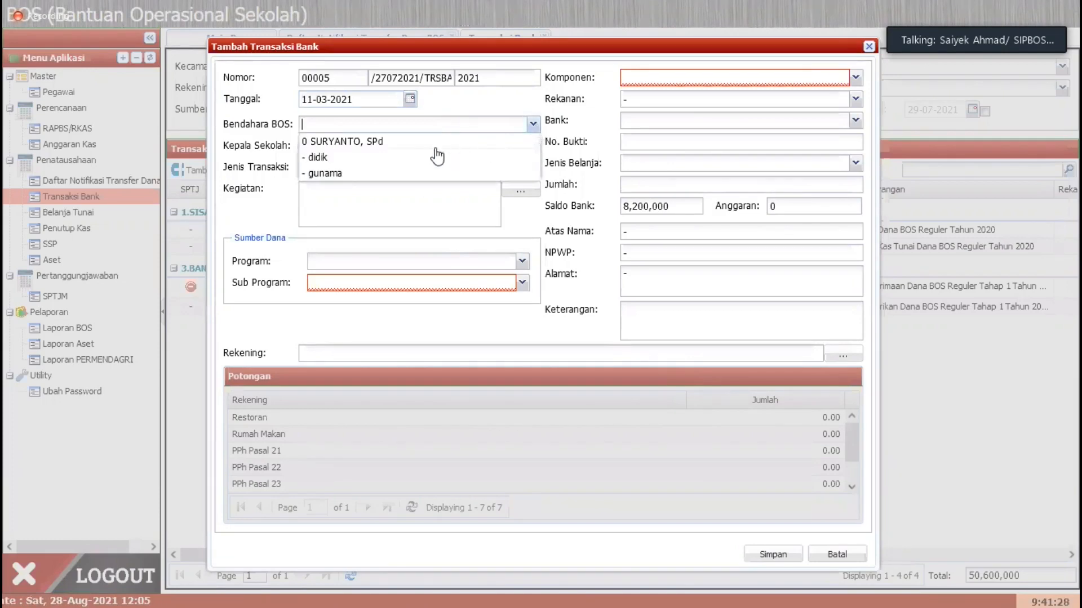
pyautogui.click(409, 174)
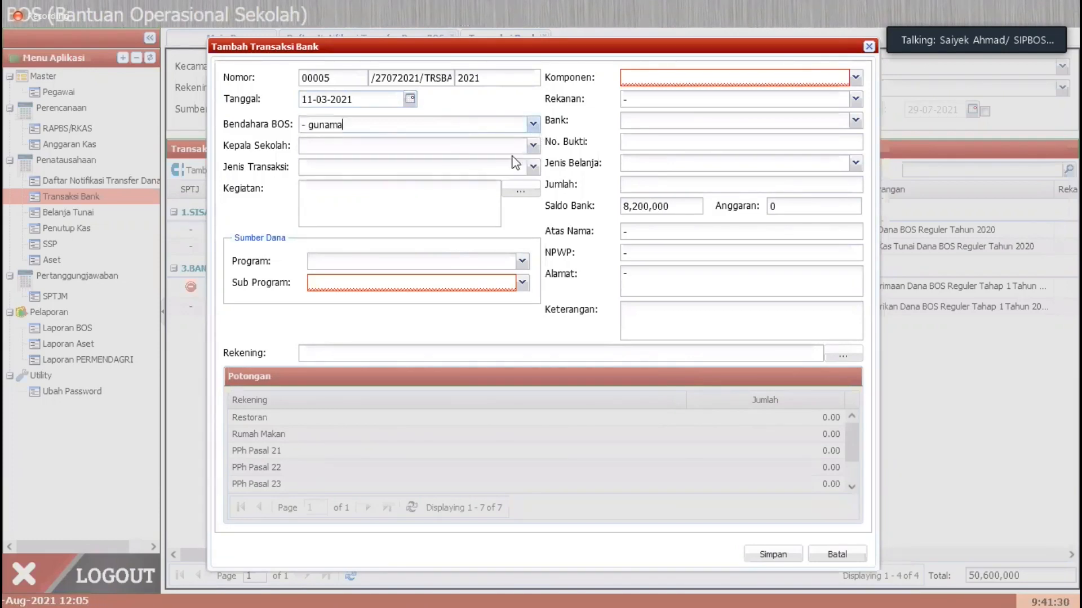
pyautogui.click(533, 146)
pyautogui.click(406, 164)
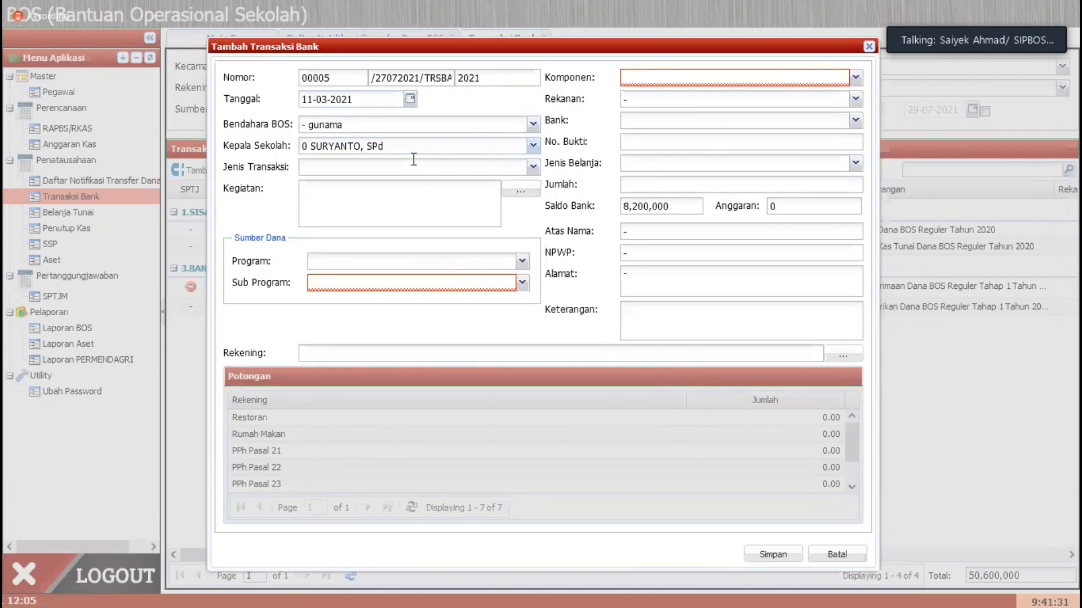
# Step: Set the new transaction's Jenis Transaksi to Pengeluaran - Tarik Tunai, with Program 3.BANTUAN OPERASIONAL SEKOLAH (BOS) and Sub Program 01.BOS Reguler
pyautogui.click(532, 167)
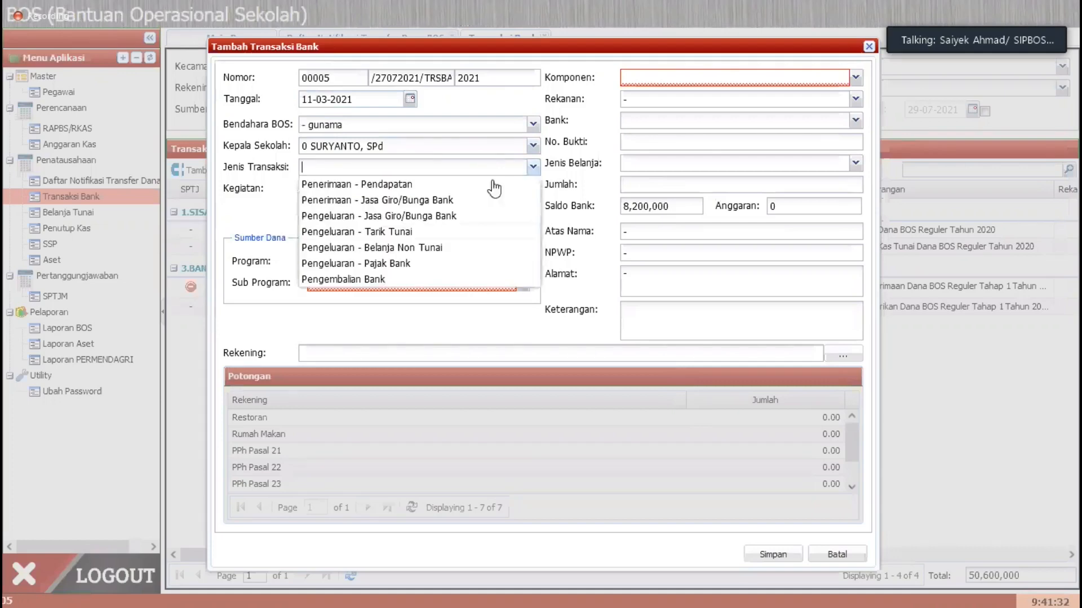
pyautogui.click(413, 236)
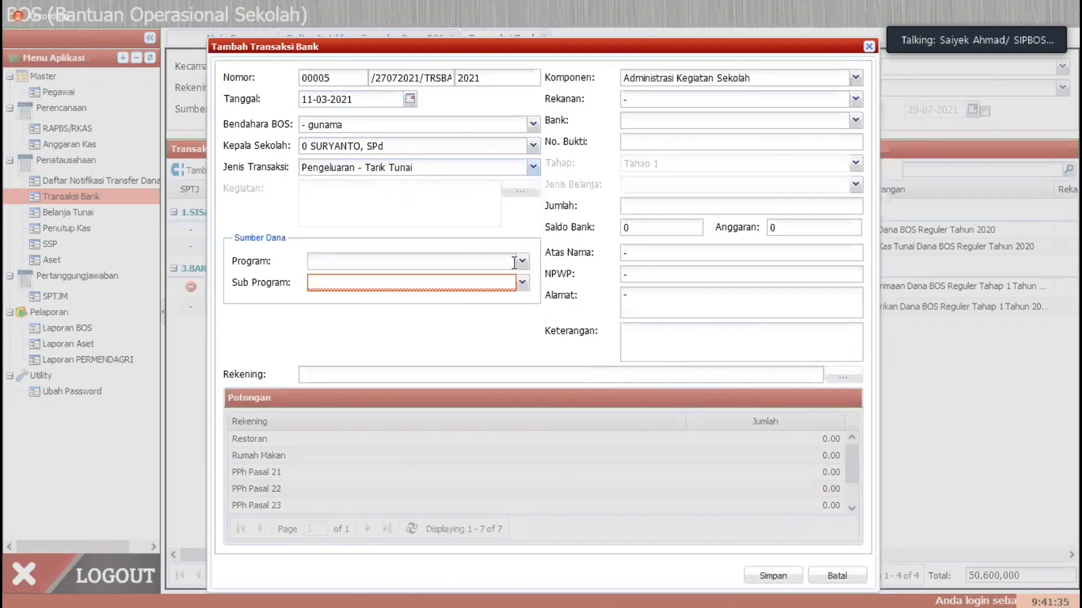
pyautogui.click(521, 260)
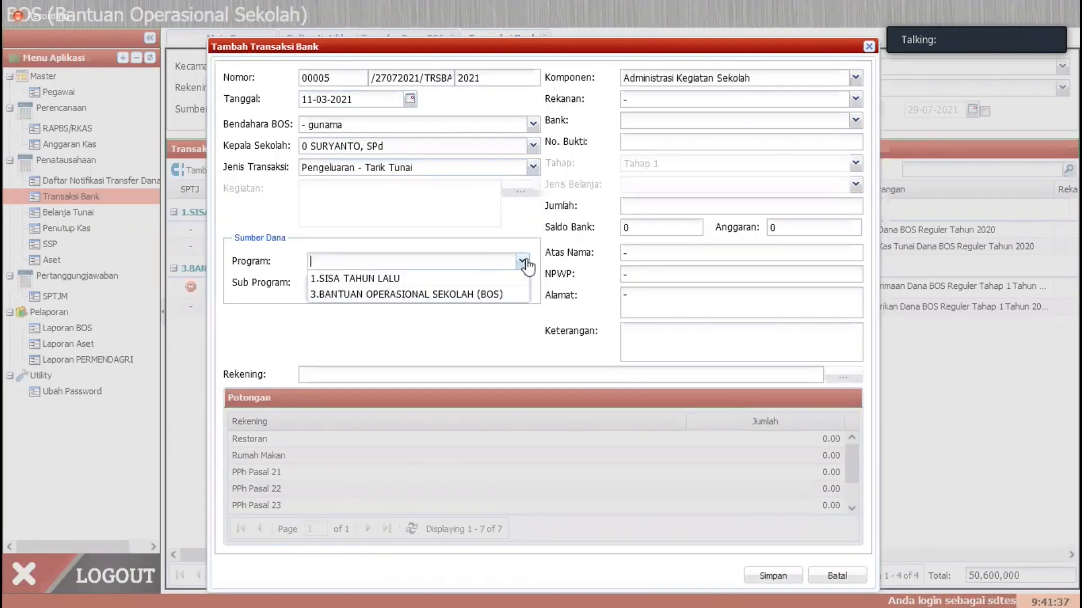
pyautogui.click(420, 295)
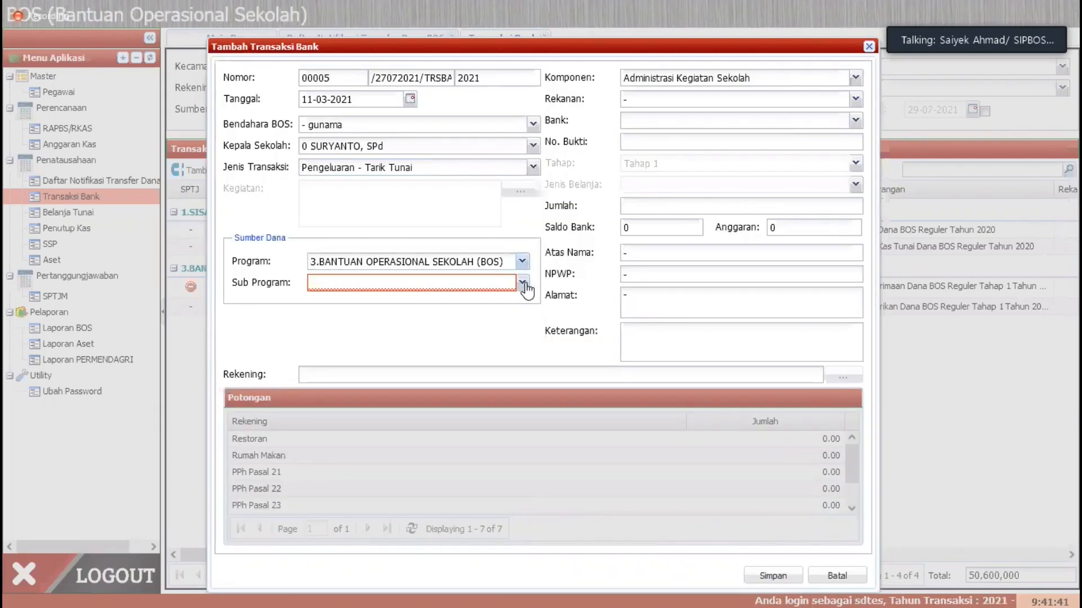
pyautogui.click(522, 283)
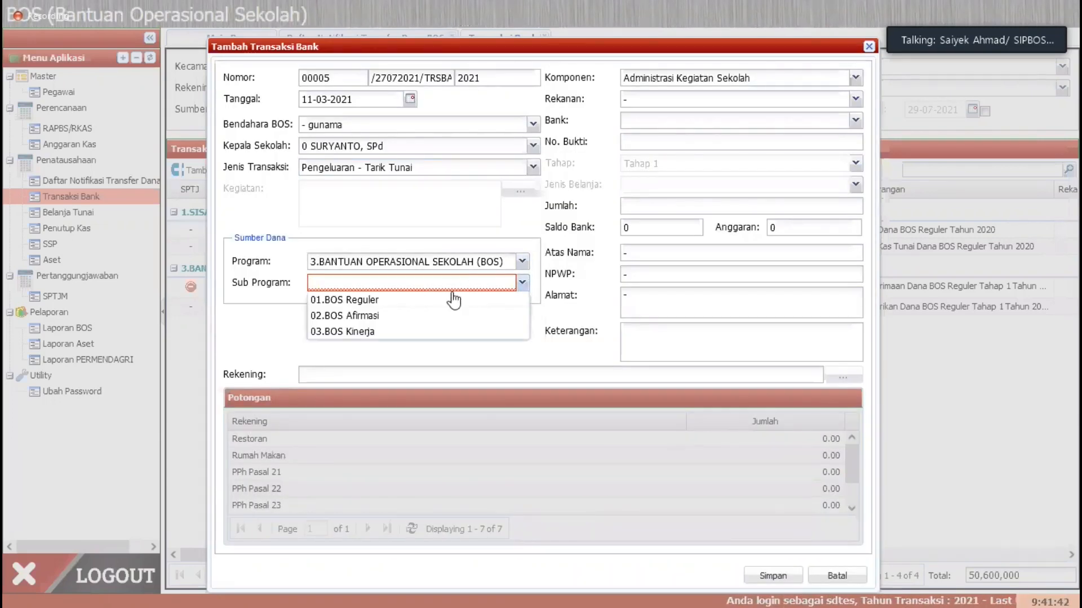
pyautogui.click(377, 304)
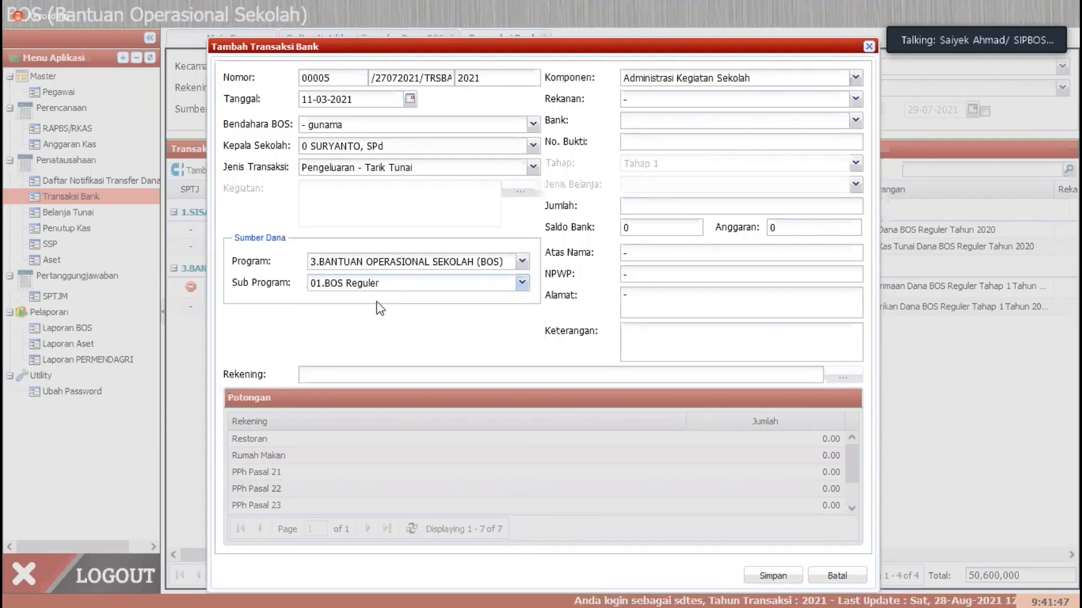
# Step: Select "- -" as the transaction's Bank and enter 1007/Sisa as its No. Bukti
pyautogui.click(700, 120)
pyautogui.click(643, 141)
pyautogui.click(645, 141)
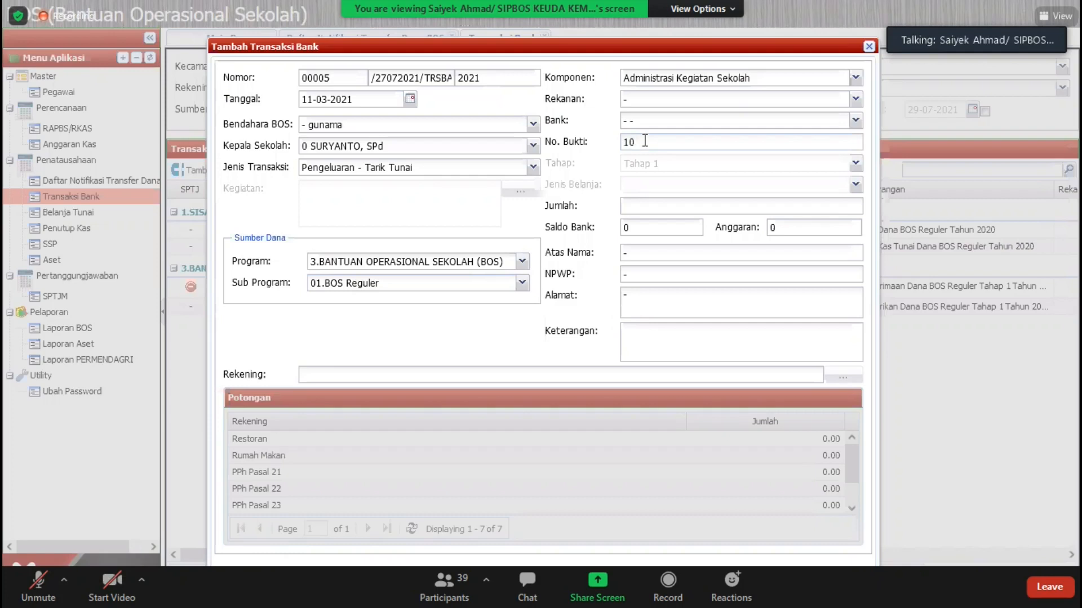
pyautogui.write('02')
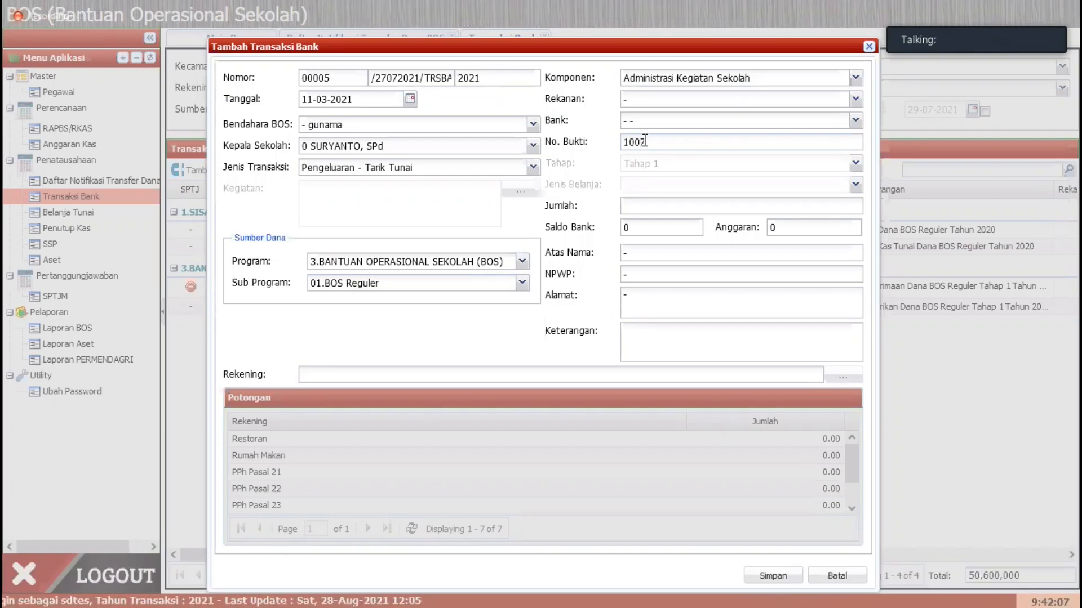
pyautogui.write('/S')
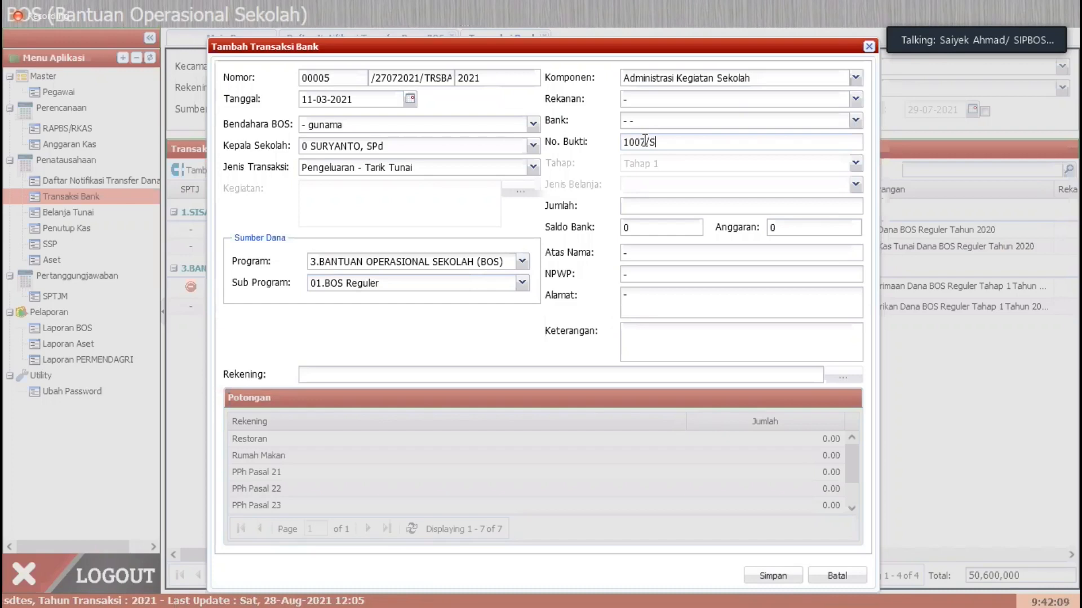
pyautogui.write('isa')
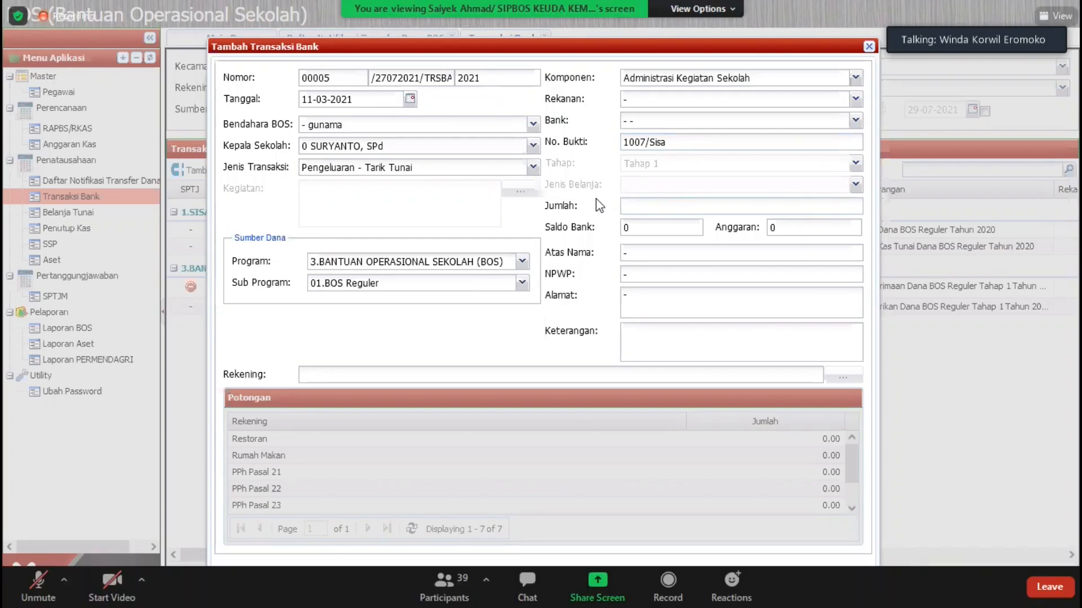
# Step: Change the unsaved transaction's Tanggal to 12-03-2021, discard the form, and refresh the bank transaction list
pyautogui.click(410, 100)
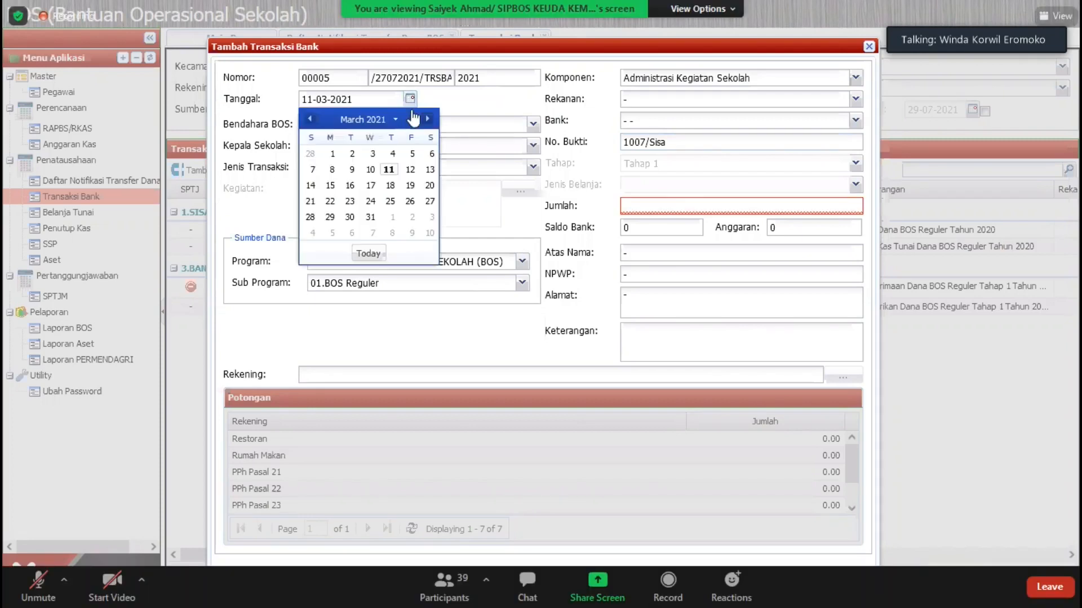
pyautogui.click(410, 170)
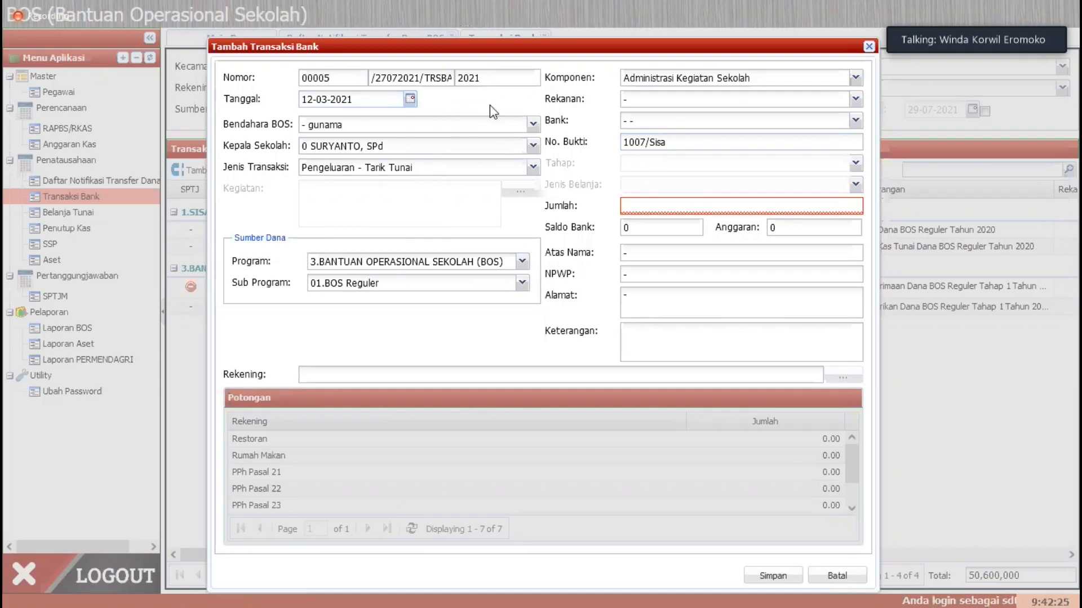
pyautogui.moveTo(615, 44); pyautogui.dragTo(624, 66)
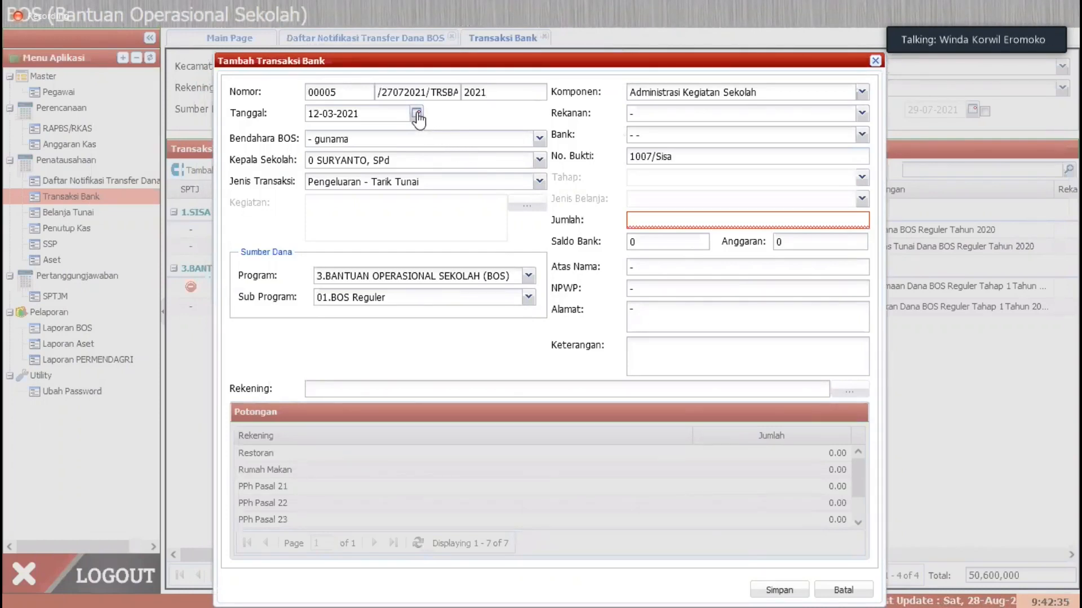
pyautogui.press('Escape')
pyautogui.click(350, 577)
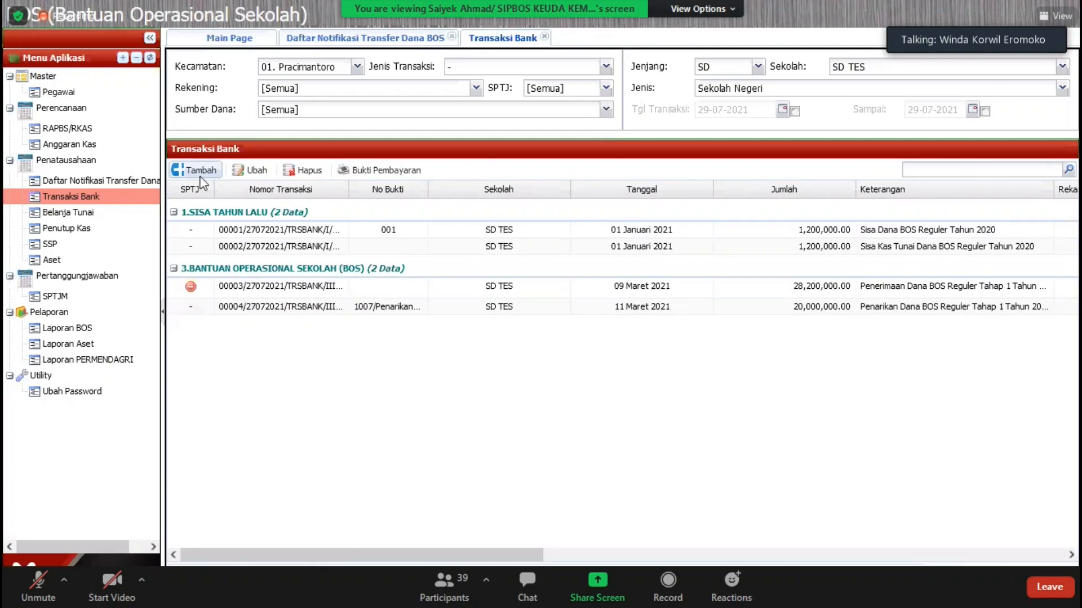
pyautogui.click(198, 171)
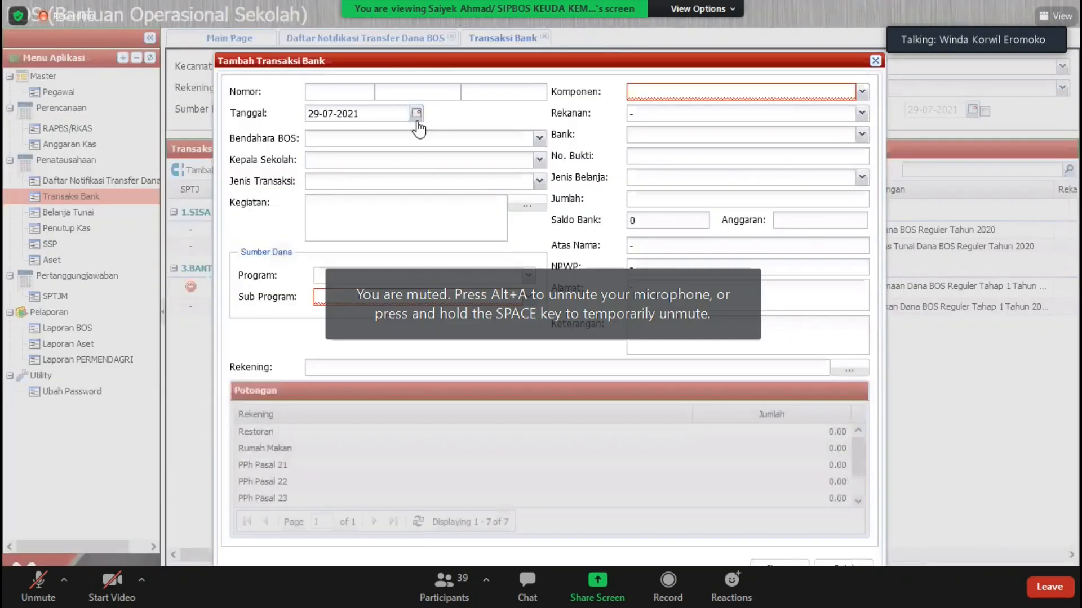
pyautogui.click(416, 114)
pyautogui.click(844, 568)
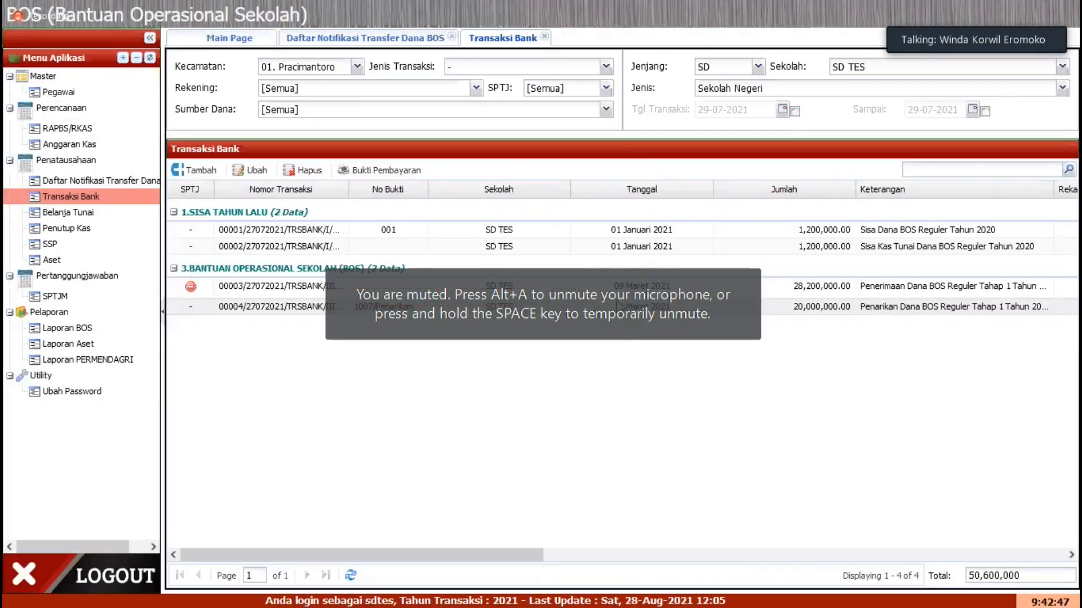
# Step: Review the details of the saved 20,000,000 cash withdrawal and close the record without changing it
pyautogui.click(259, 170)
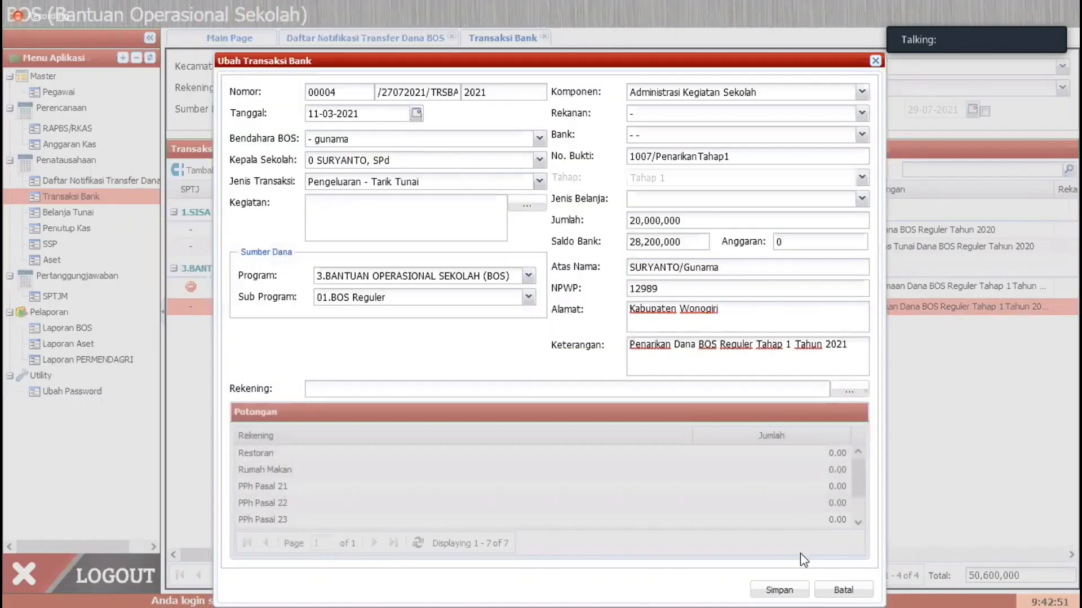
pyautogui.click(842, 590)
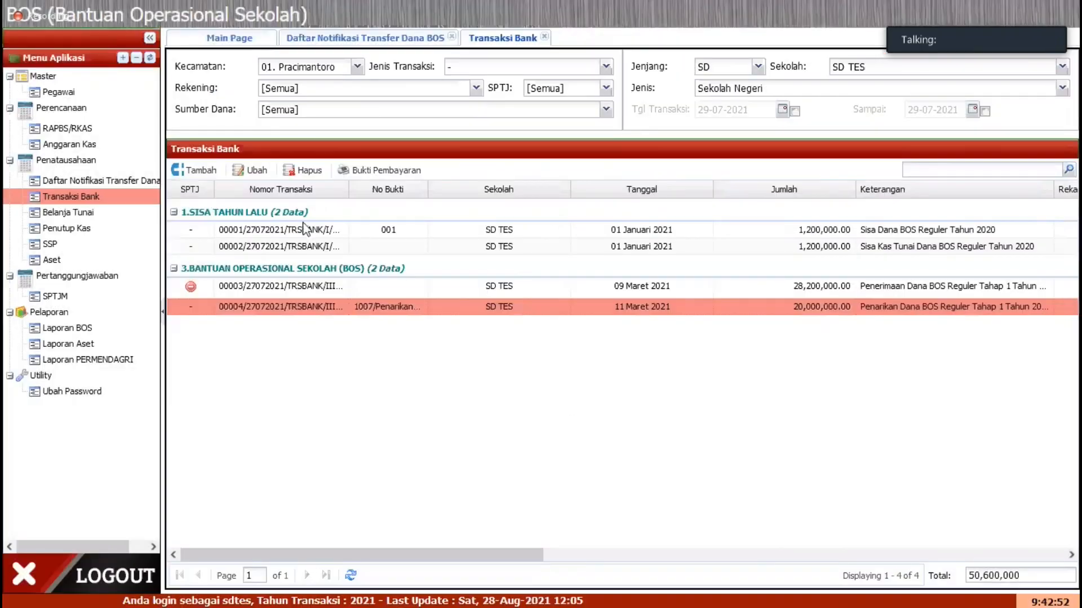
# Step: Start another new bank transaction and set its Tanggal to 12-03-2021
pyautogui.click(235, 169)
pyautogui.press('Escape')
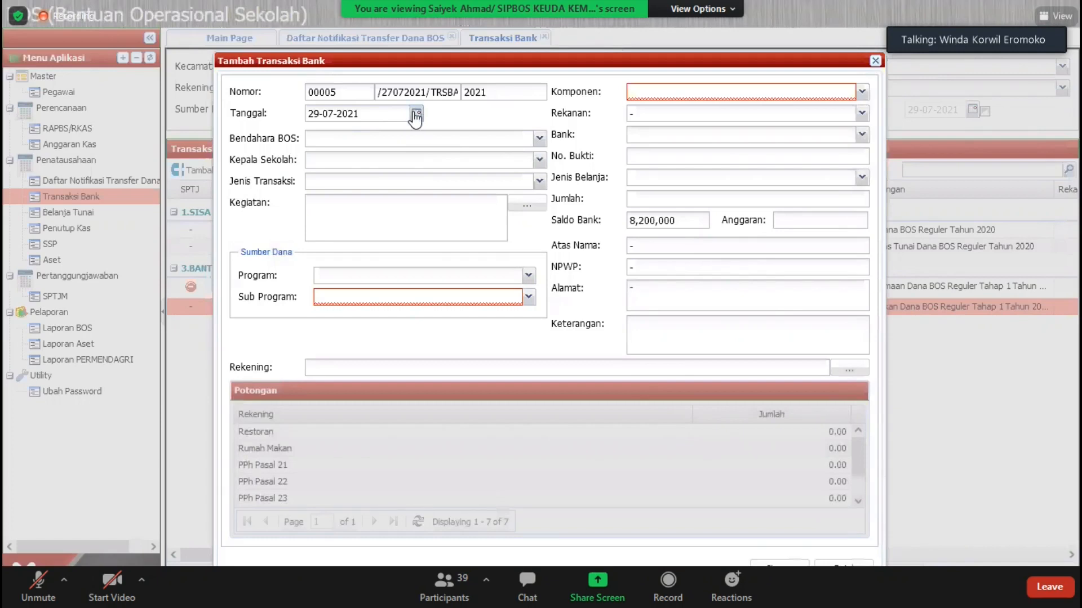
pyautogui.click(415, 115)
pyautogui.click(316, 133)
pyautogui.click(316, 134)
pyautogui.click(316, 133)
pyautogui.click(316, 133)
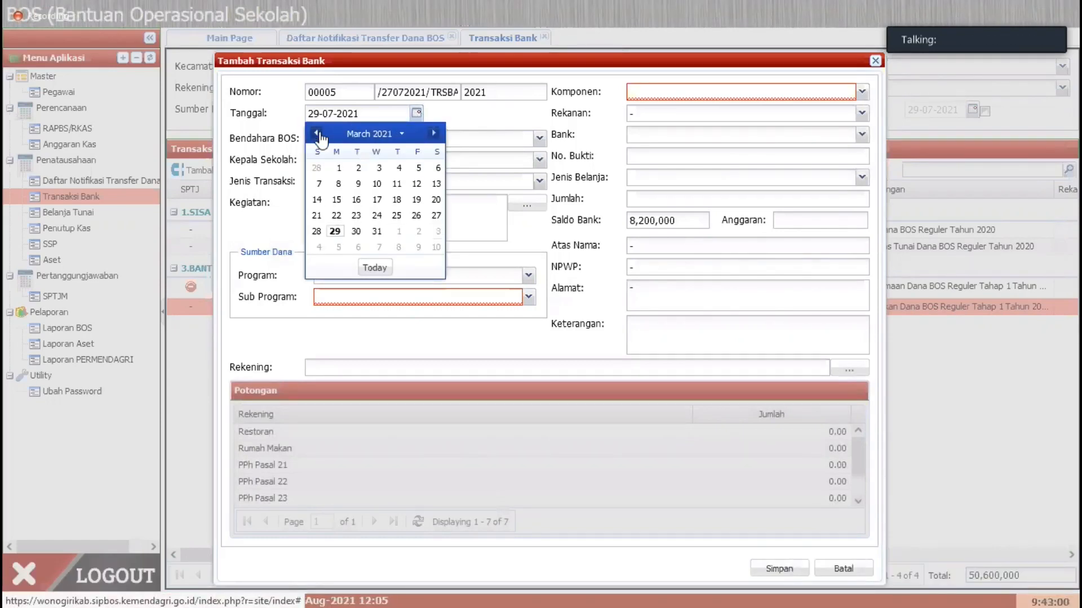
pyautogui.click(417, 185)
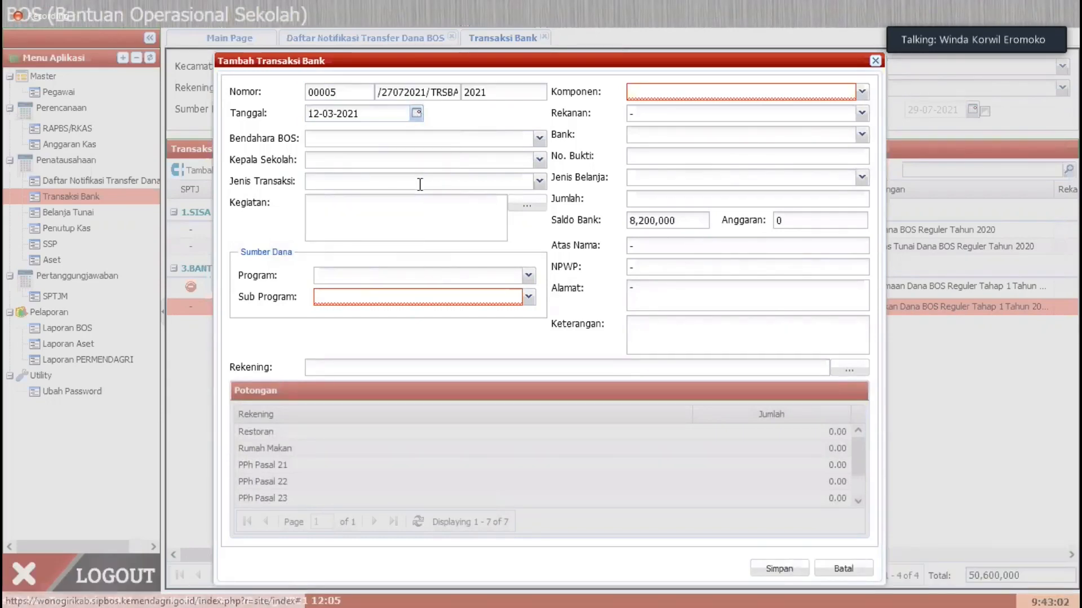
# Step: Select the school's treasurer as Bendahara BOS and the principal as Kepala Sekolah for the 12-03-2021 transaction
pyautogui.click(545, 141)
pyautogui.click(357, 184)
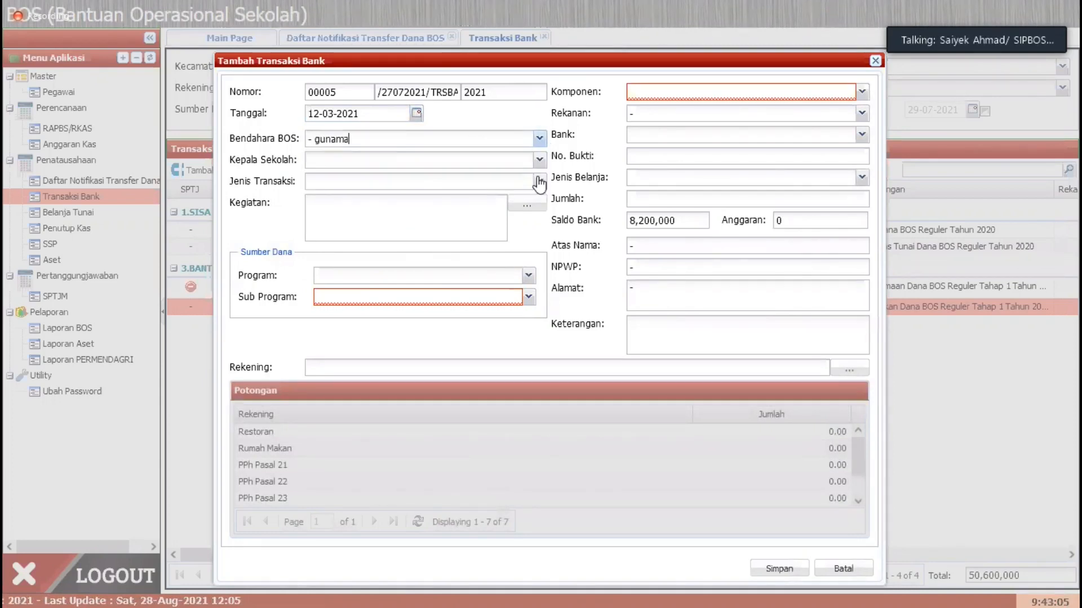
pyautogui.click(539, 160)
pyautogui.click(388, 172)
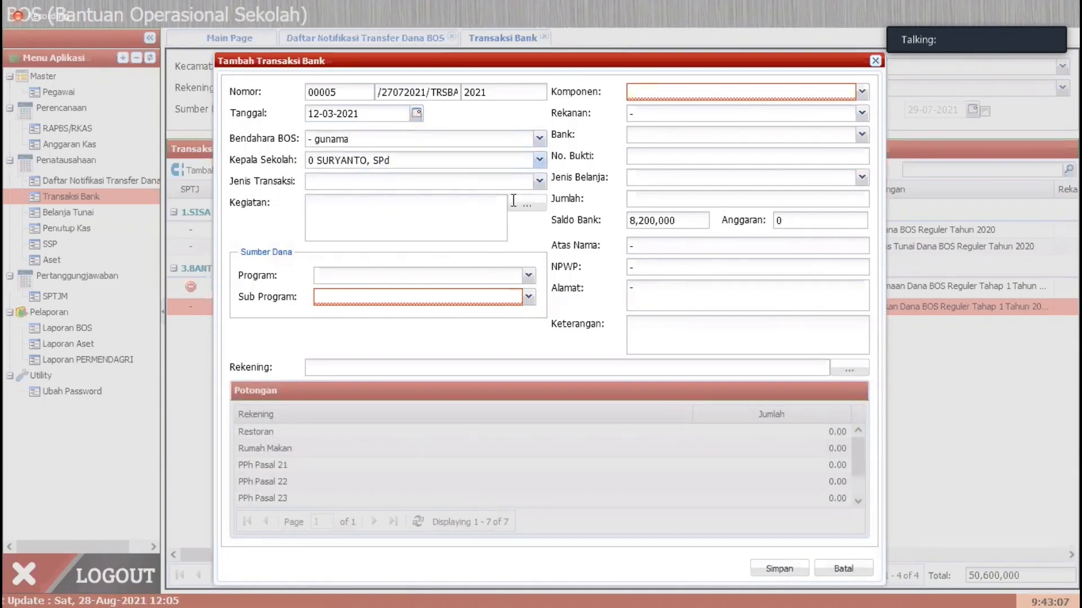
# Step: Classify the 12-03-2021 transaction as Pengeluaran - Tarik Tunai, funded from 3.BANTUAN OPERASIONAL SEKOLAH (BOS), Sub Program 01.BOS Reguler
pyautogui.click(539, 181)
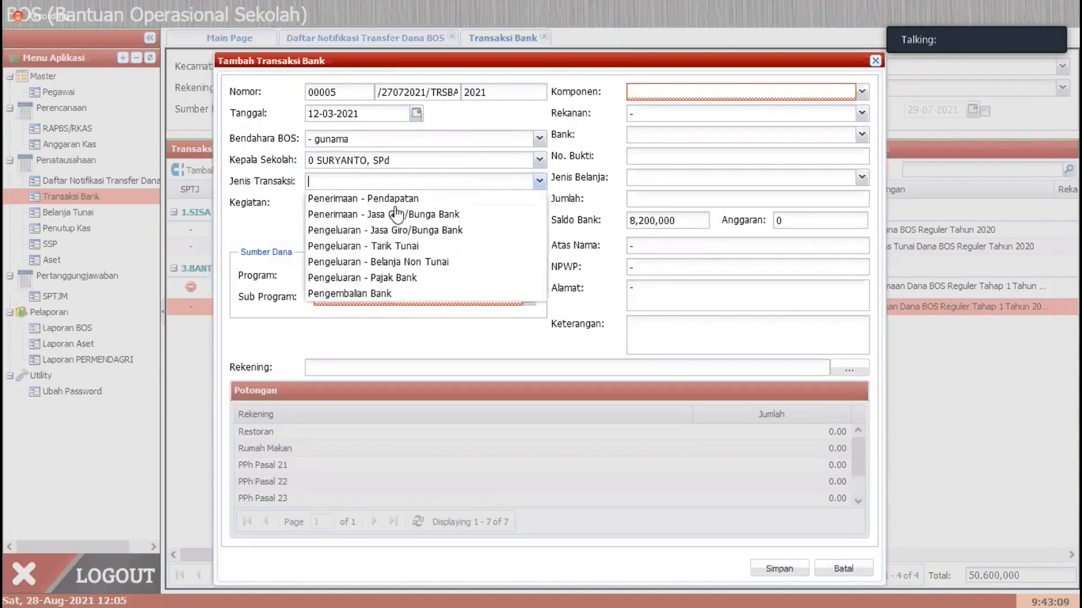
pyautogui.click(395, 245)
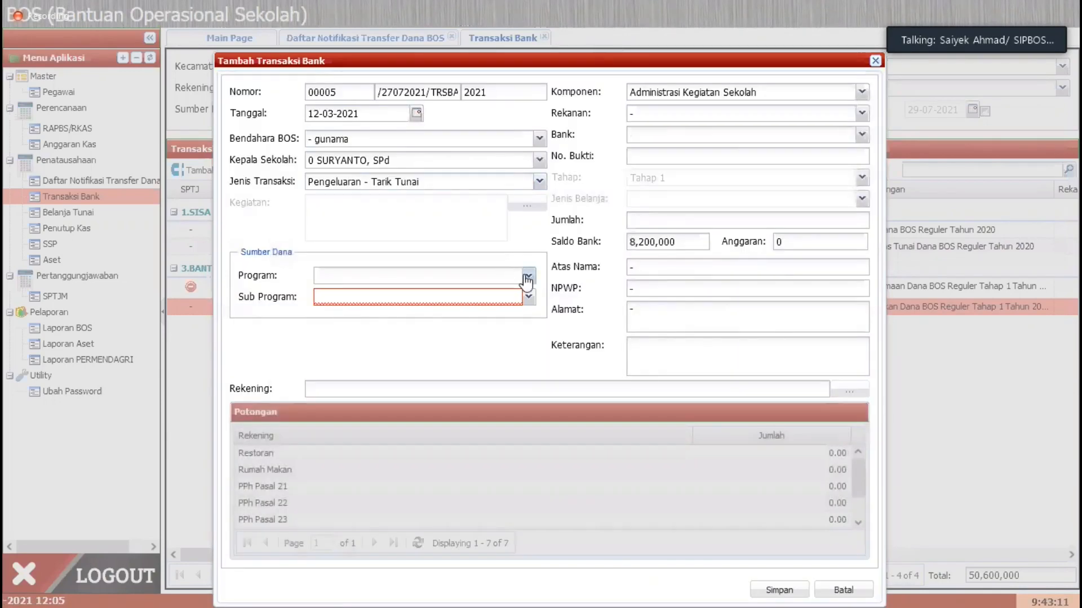
pyautogui.click(527, 277)
pyautogui.click(435, 309)
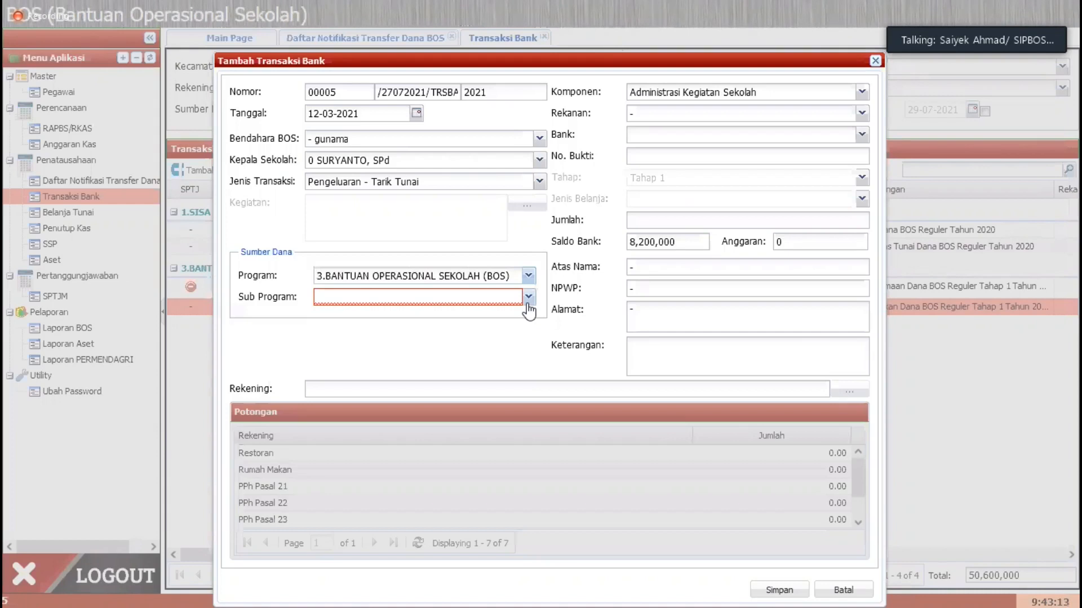
pyautogui.click(529, 298)
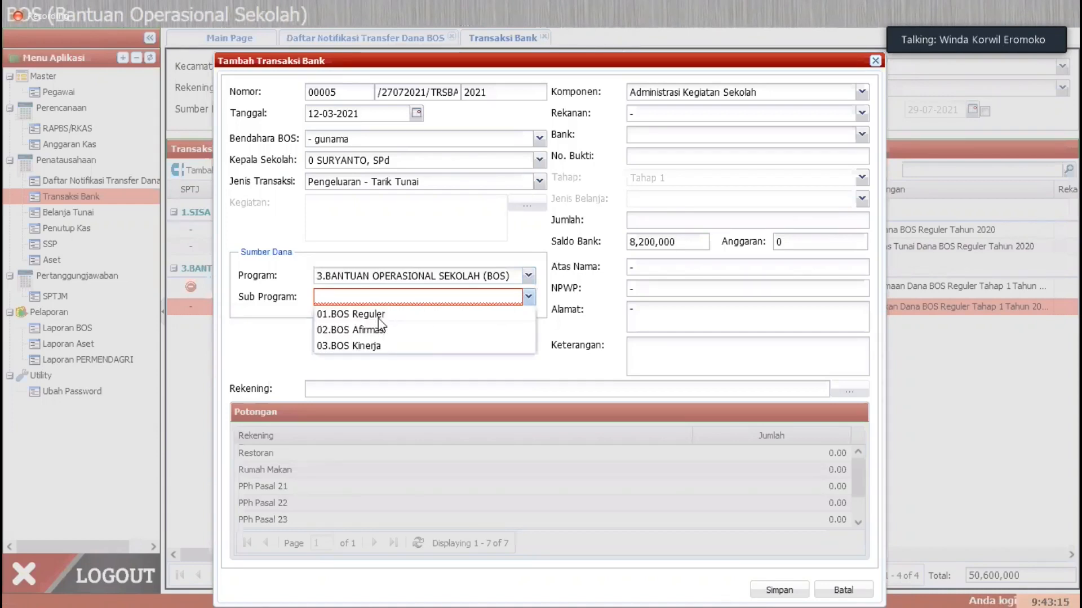
pyautogui.click(361, 314)
# Step: Select "- -" as Bank, enter 1007 as No. Bukti, and set the withdrawal's Jumlah to 5,200,000
pyautogui.click(861, 134)
pyautogui.click(683, 149)
pyautogui.click(665, 161)
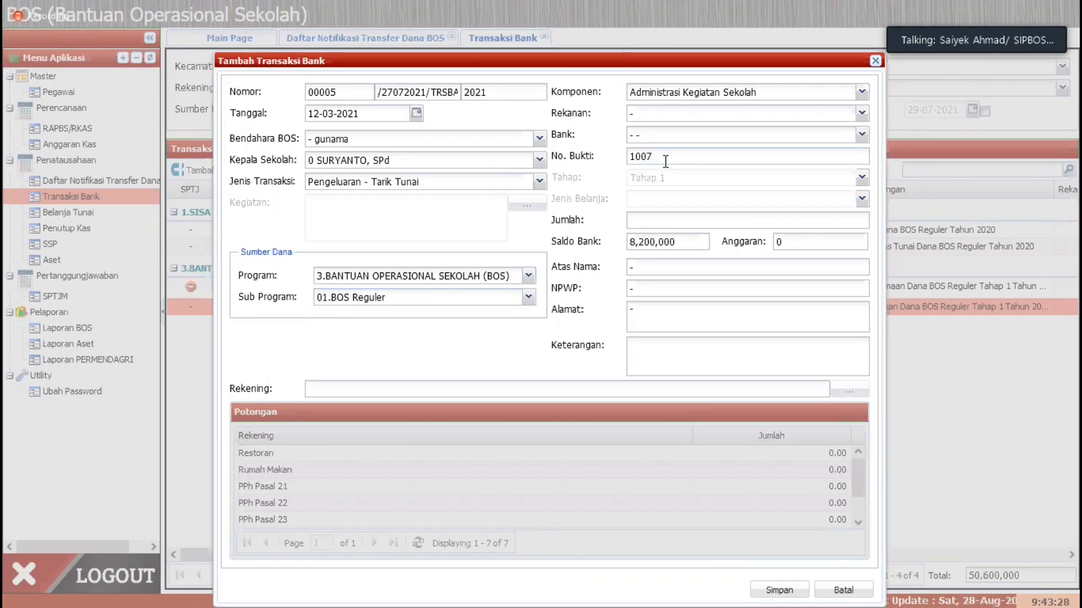
pyautogui.click(674, 216)
pyautogui.write('5200000')
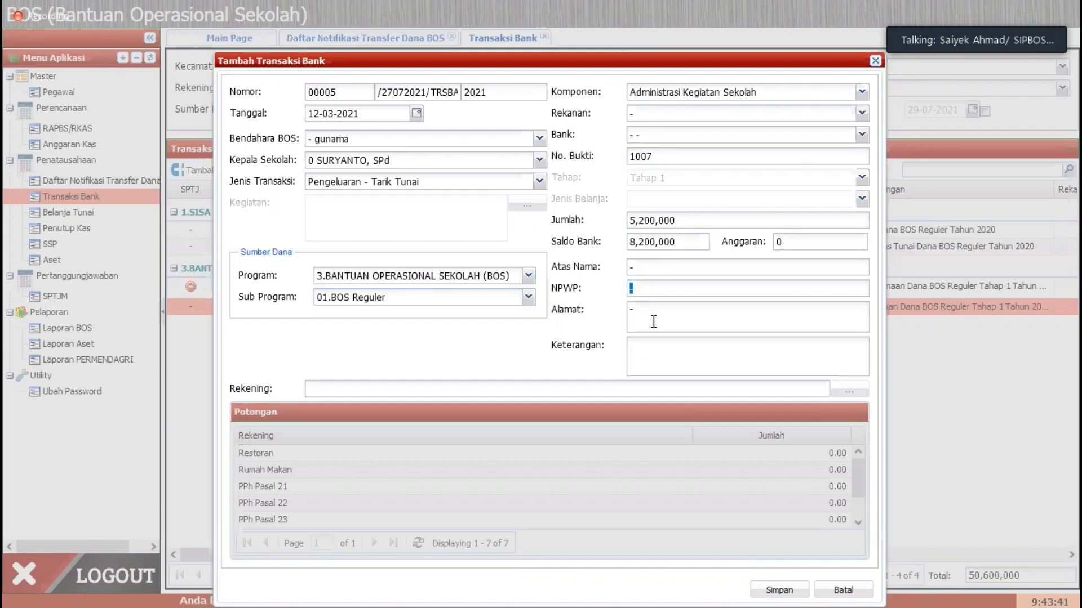
# Step: Enter "Penarikan Sisa Dana BOS Reguler Tahun 2020" as the withdrawal's Keterangan and save the transaction
pyautogui.press('Tab')
pyautogui.press('Tab')
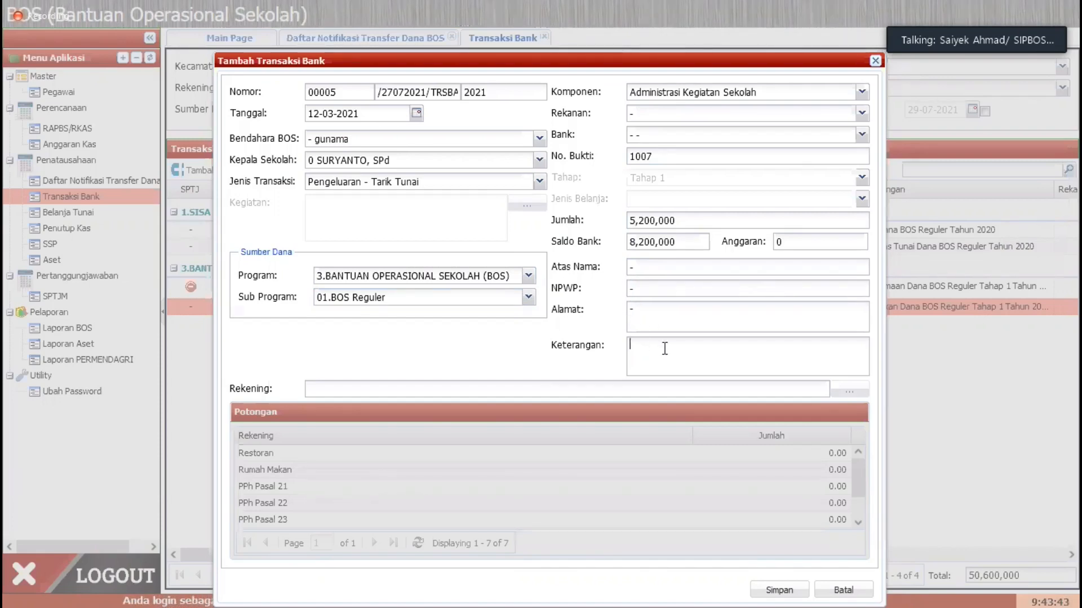
pyautogui.write('Penarikan')
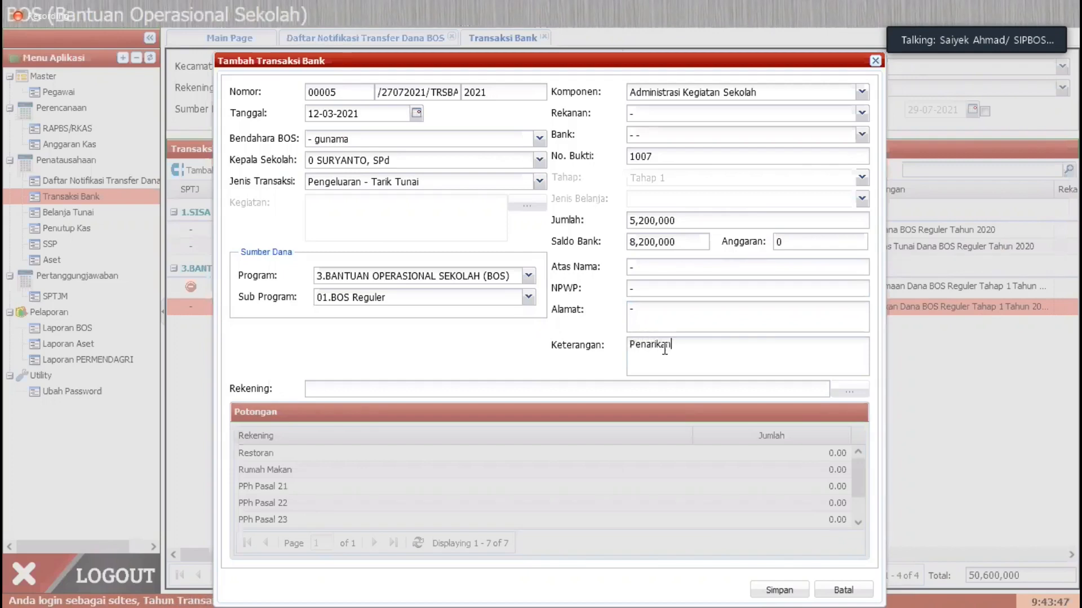
pyautogui.write('a')
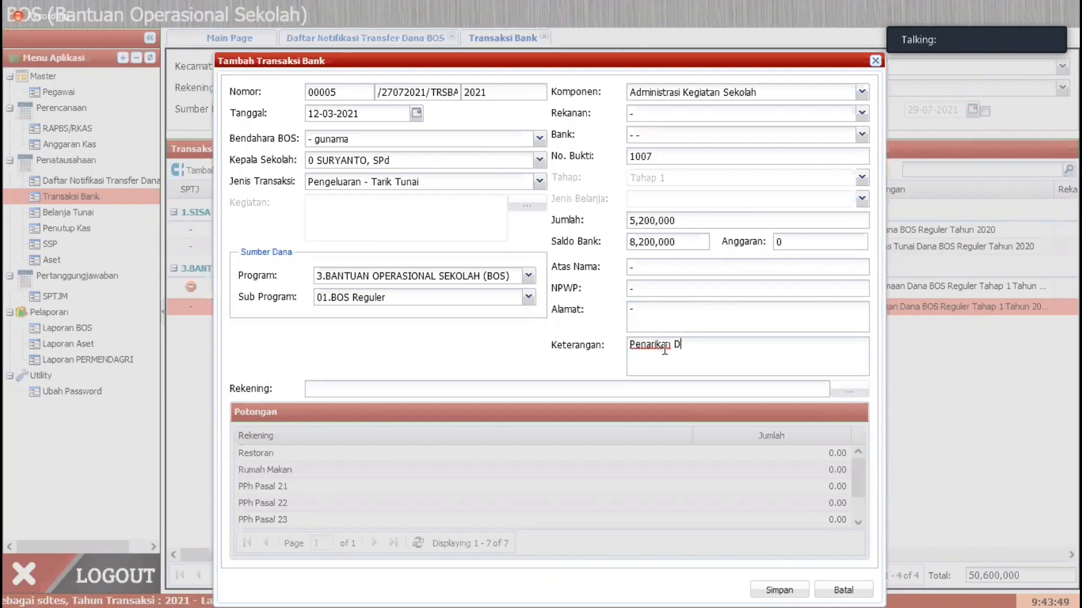
pyautogui.write('Isa')
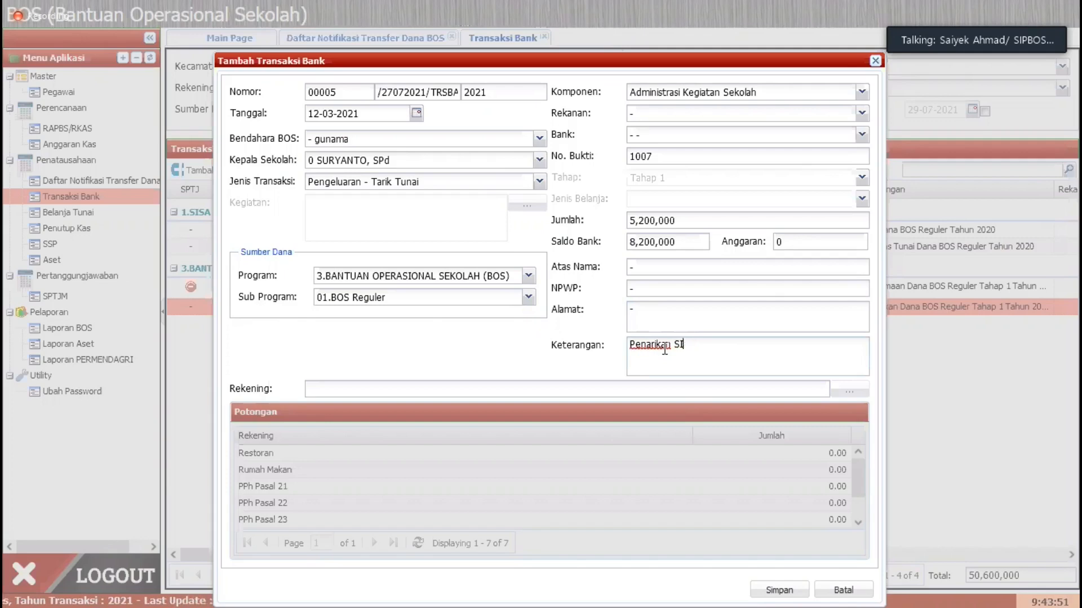
pyautogui.write('isa Da')
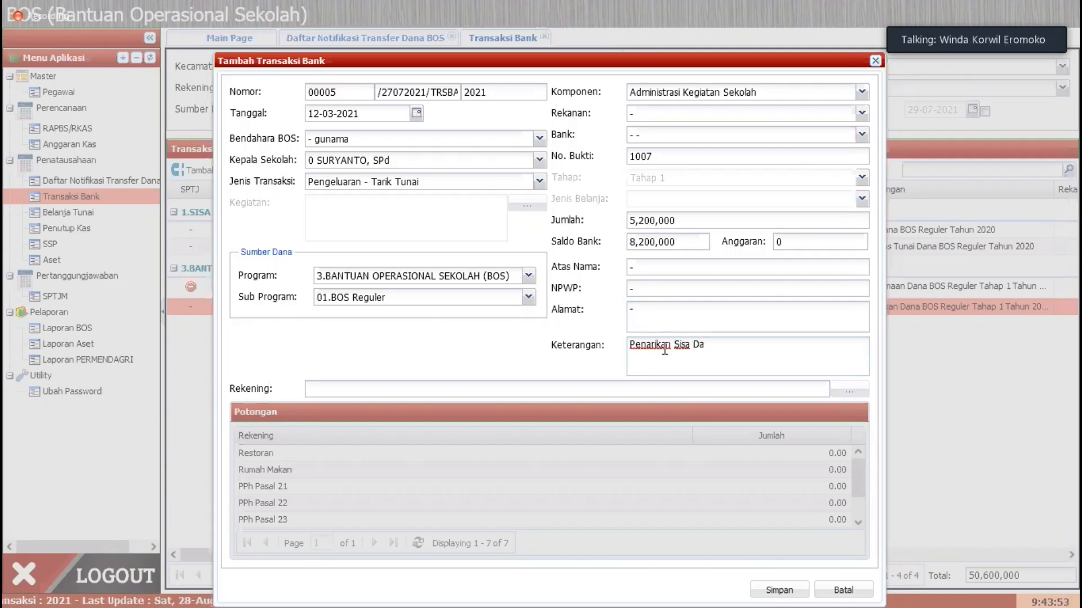
pyautogui.write('na BOS Reguler Tahun')
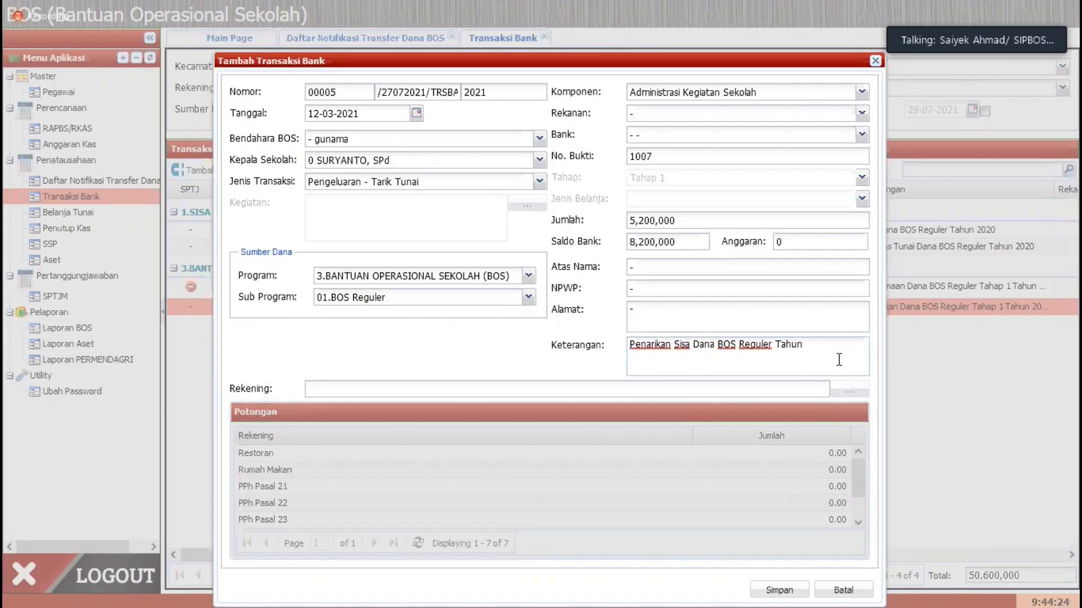
pyautogui.write('2020')
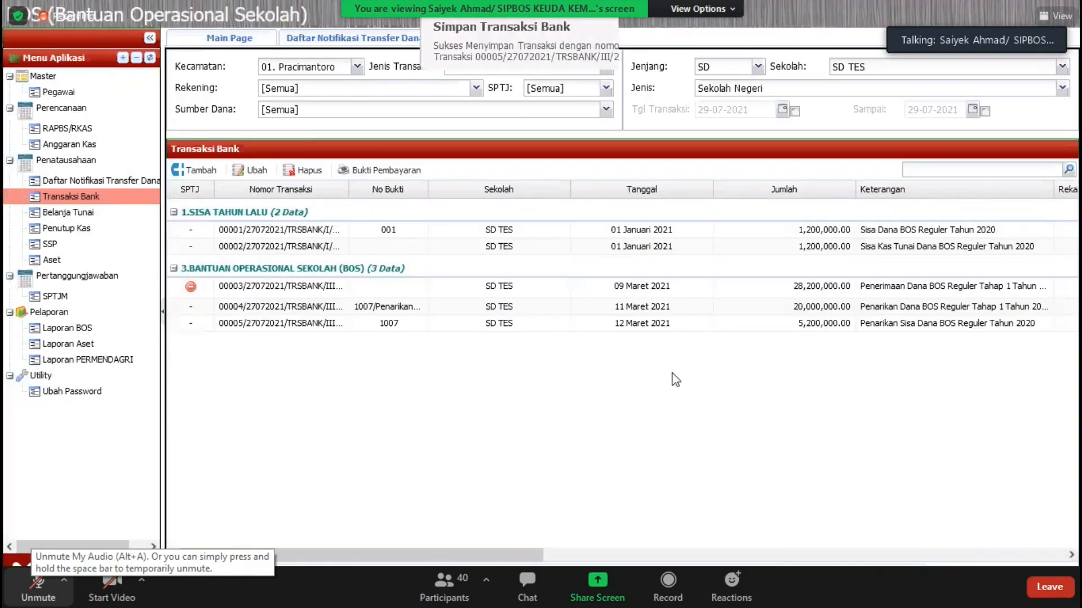
# Step: Edit the saved 5,200,000 withdrawal, set its Tanggal to 11-03-2021 and save it
pyautogui.click(652, 329)
pyautogui.click(248, 169)
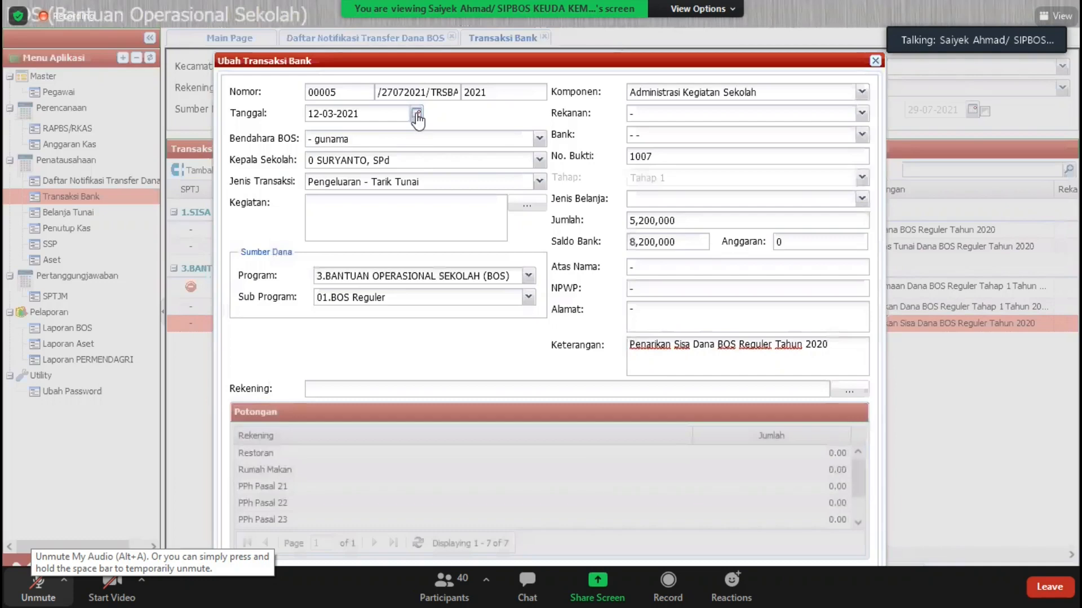
pyautogui.click(416, 113)
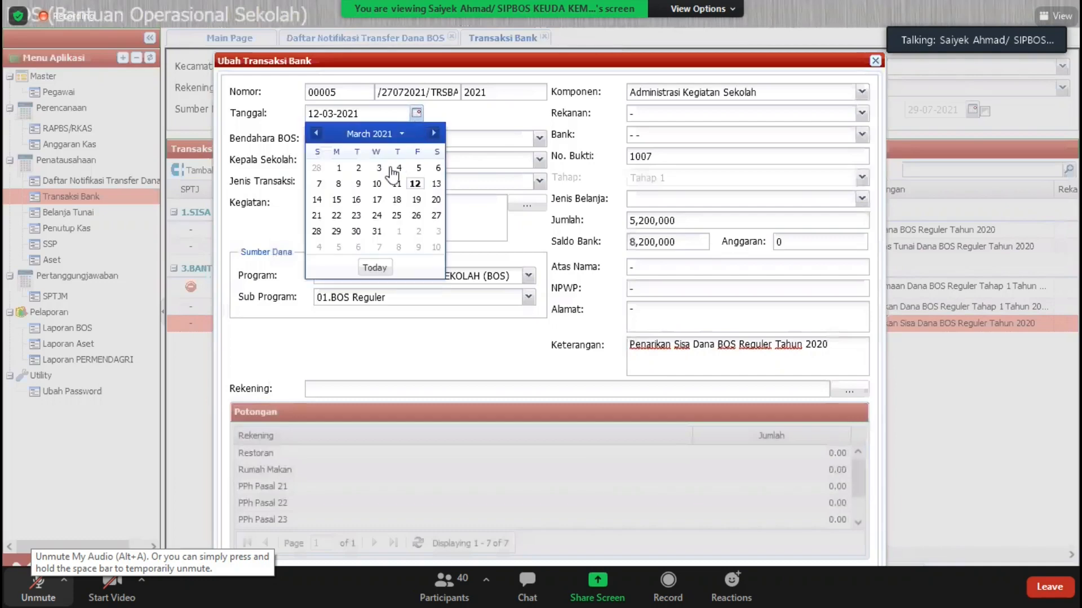
pyautogui.click(398, 183)
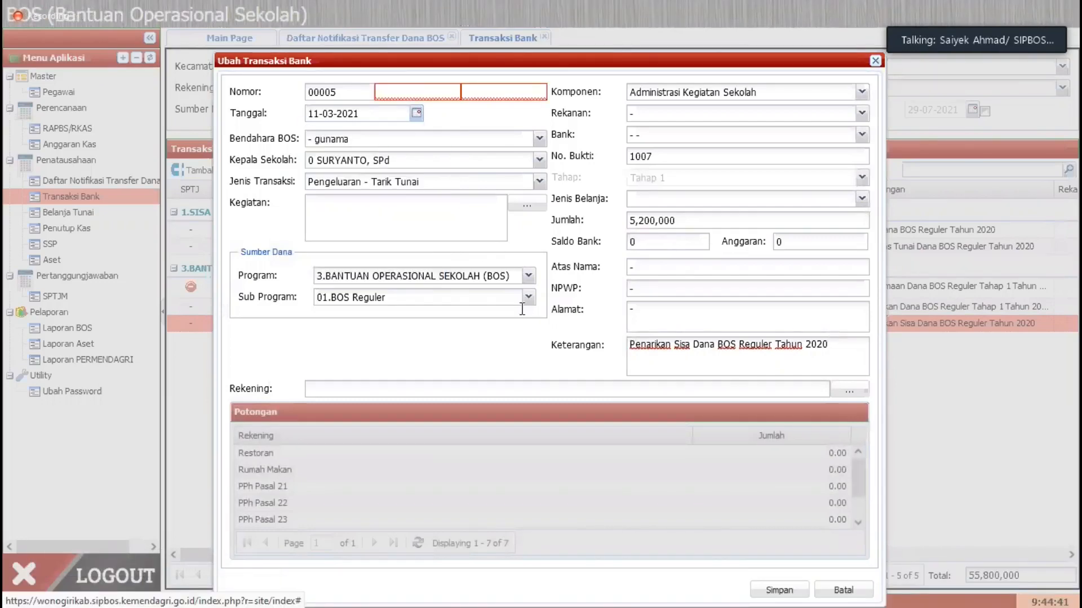
pyautogui.click(778, 589)
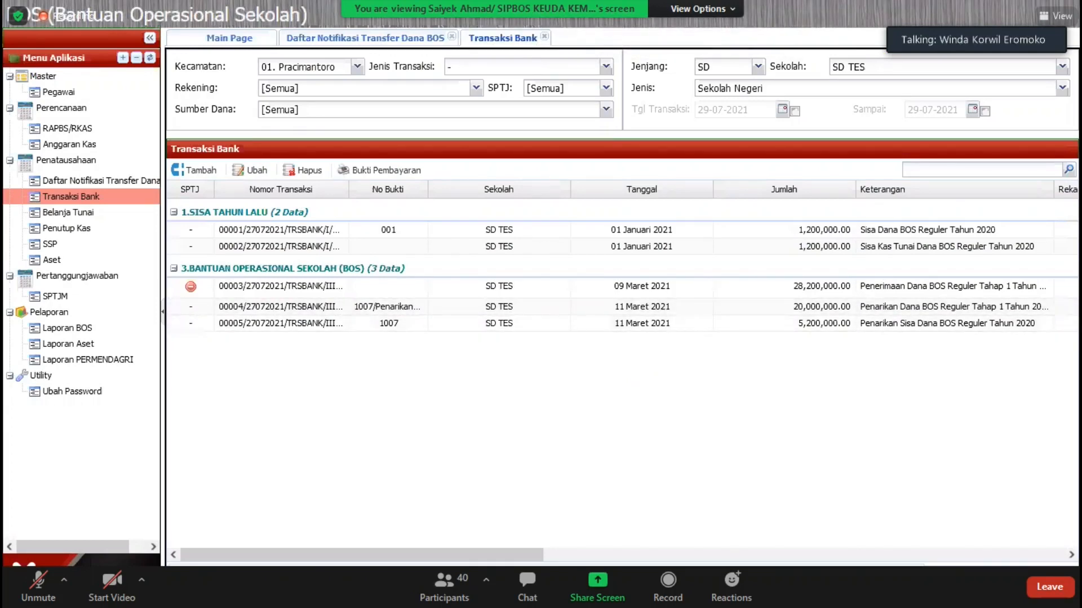
pyautogui.click(629, 328)
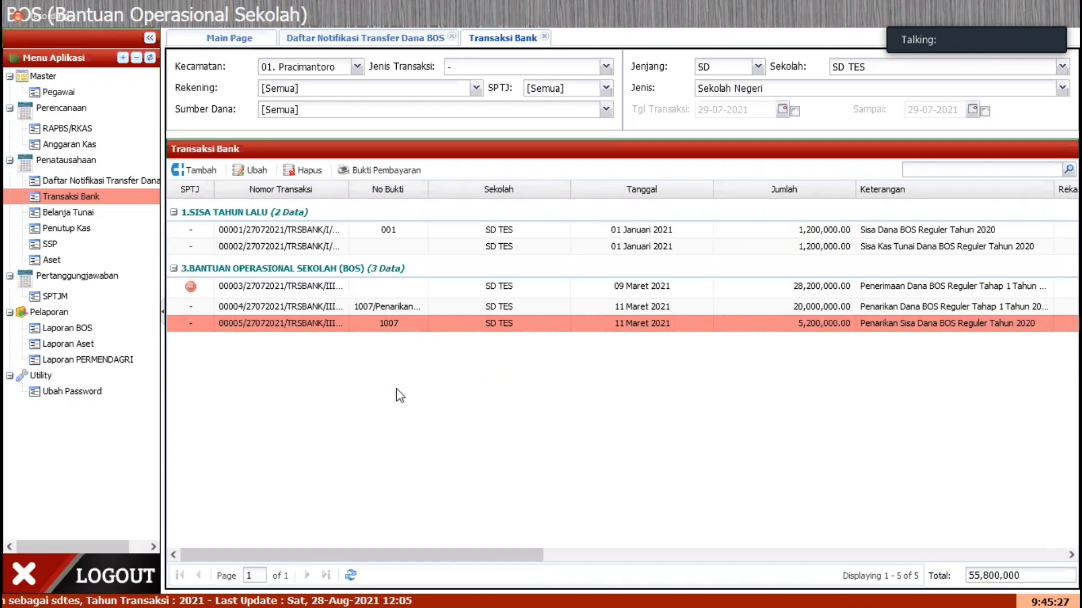
pyautogui.click(532, 558)
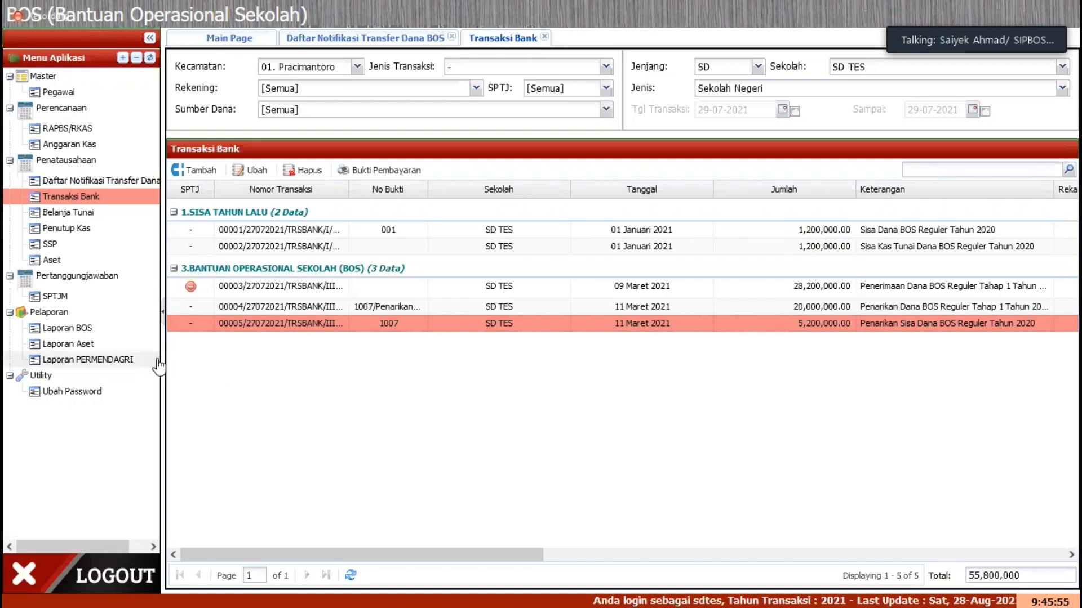
# Step: Generate the Buku Pembantu Kas report from Laporan PERMENDAGRI for Maret 2021 as a PDF and open it in Firefox
pyautogui.click(127, 359)
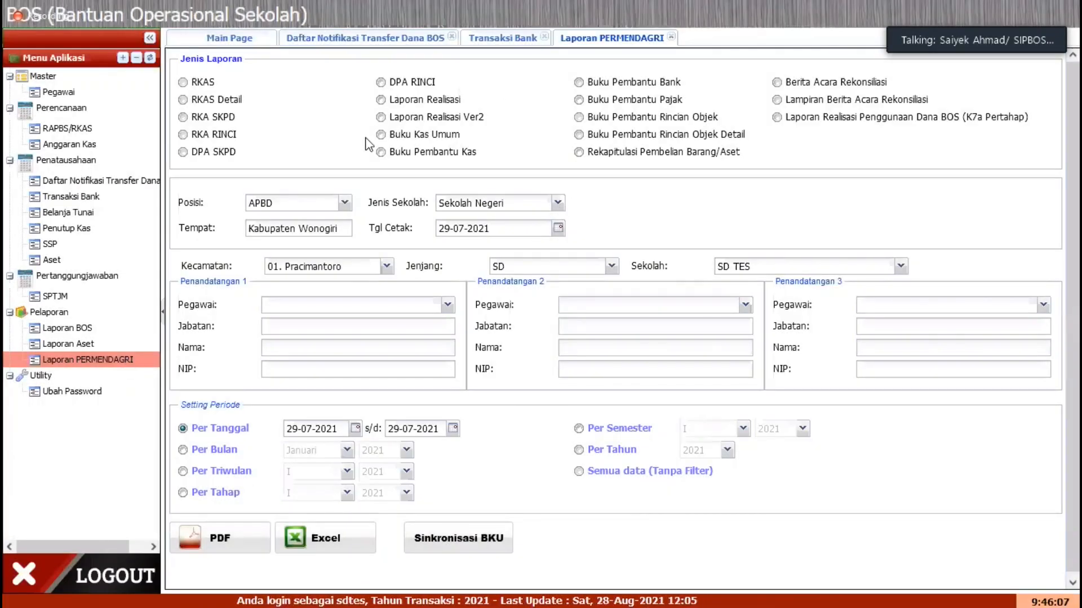
pyautogui.click(444, 157)
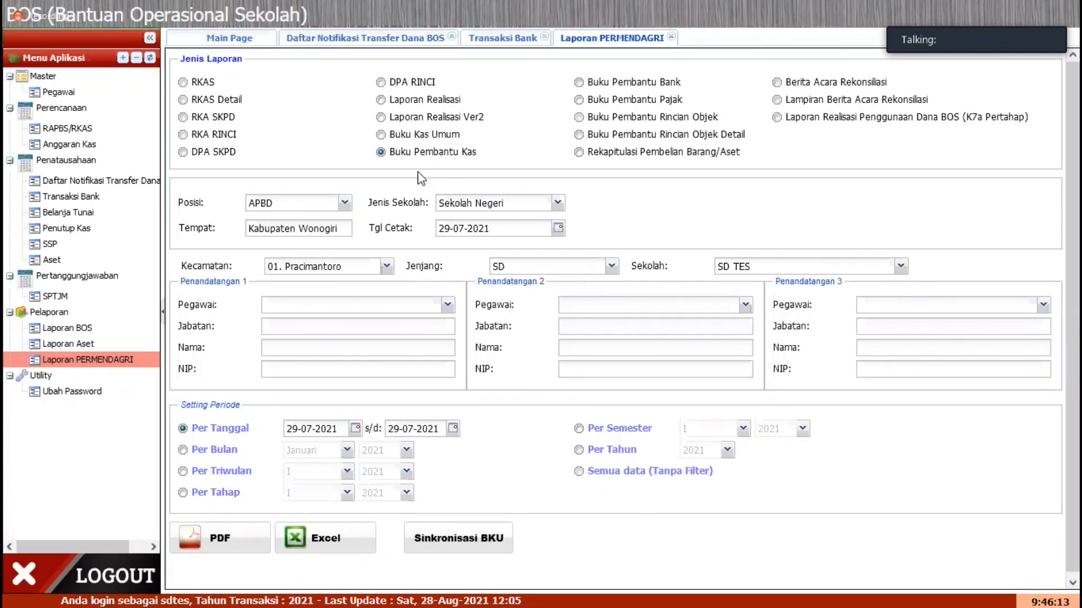
pyautogui.click(227, 454)
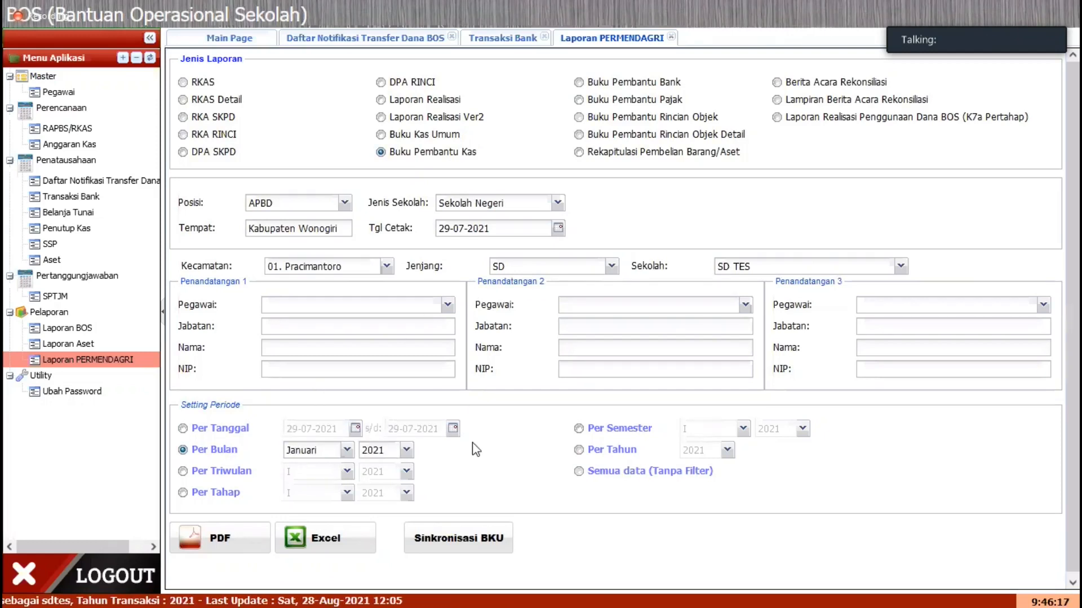
pyautogui.scroll(-1, 470, 471)
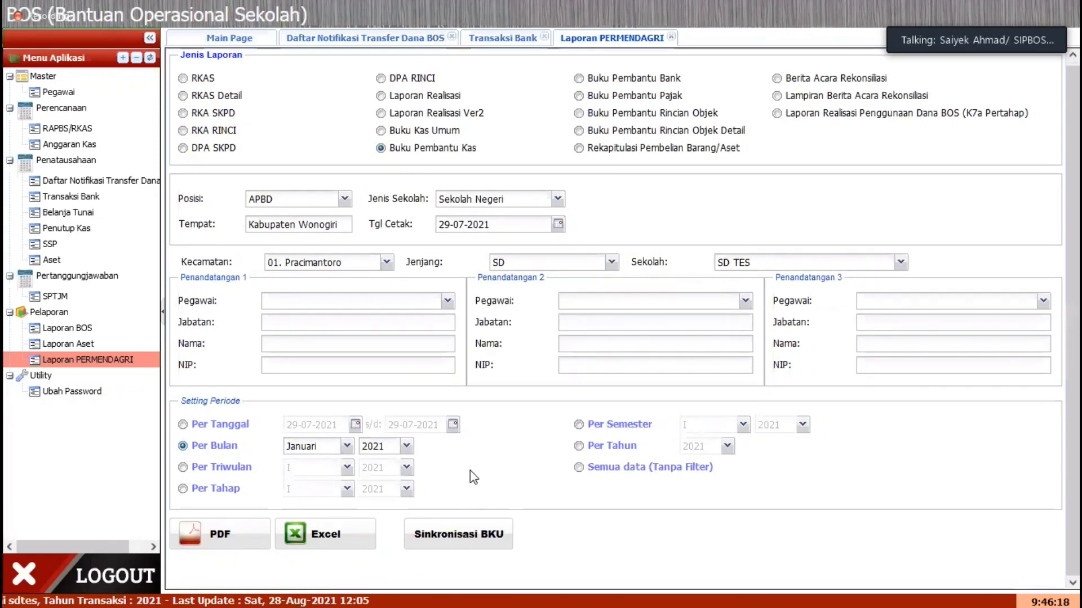
pyautogui.click(346, 447)
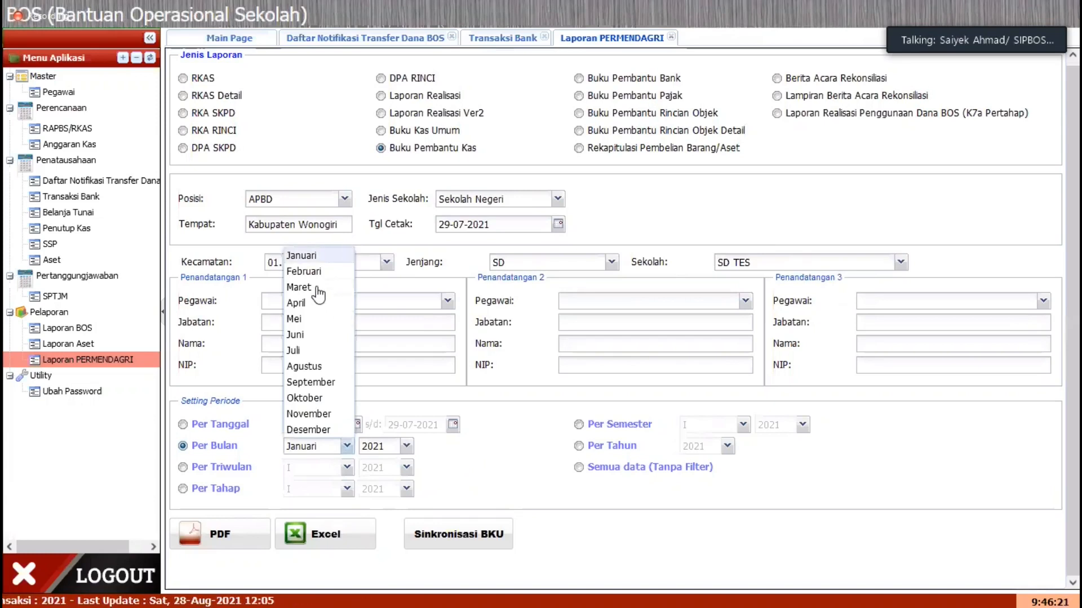
pyautogui.click(319, 293)
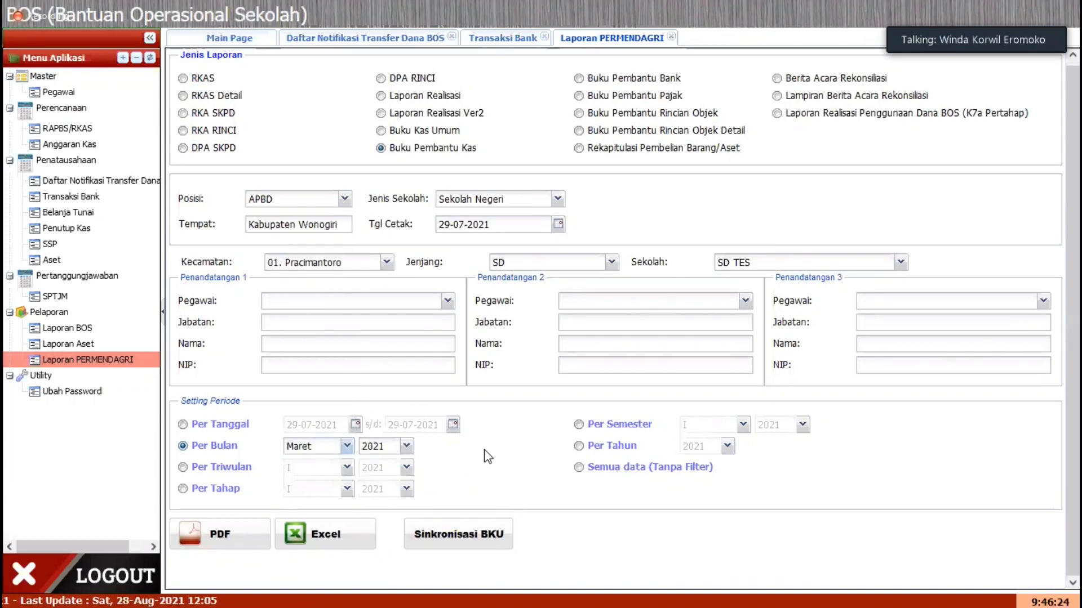
pyautogui.click(212, 536)
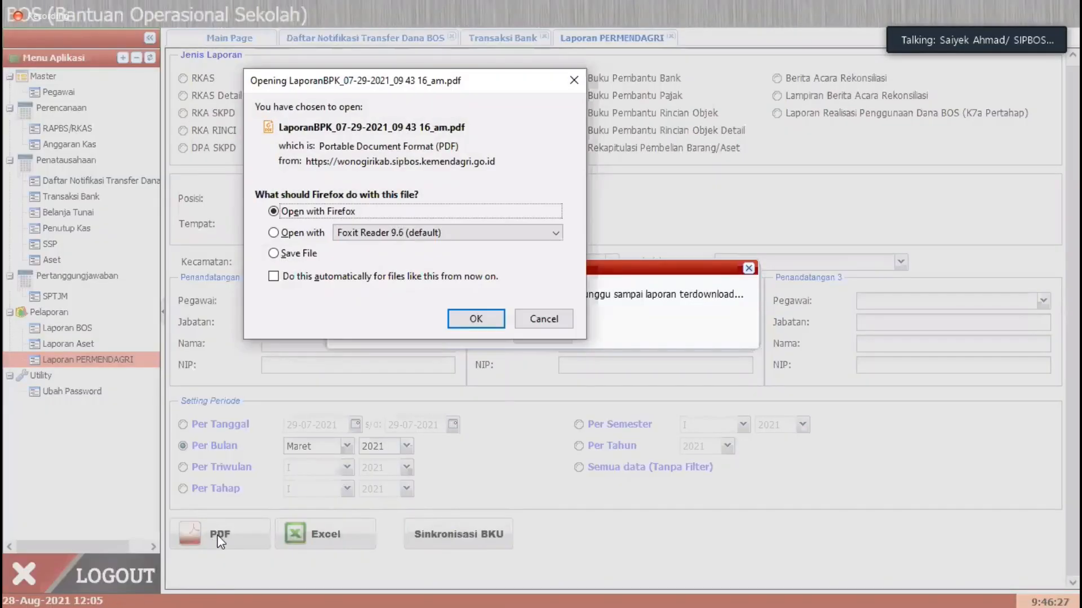
pyautogui.click(473, 317)
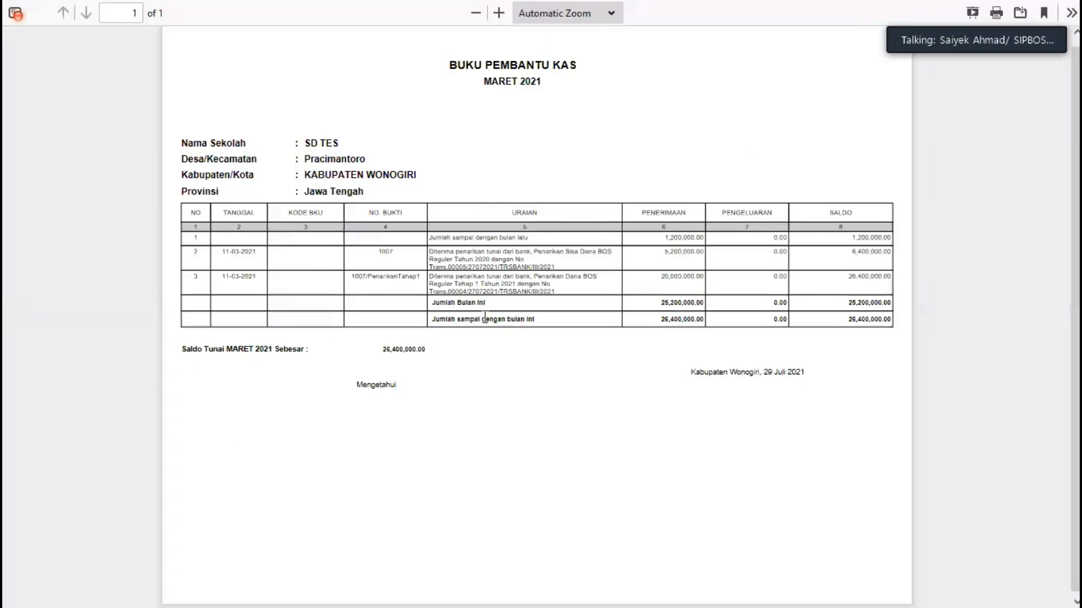
# Step: Examine the cash receipts and Saldo Tunai in the Buku Pembantu Kas report, close it and return to Transaksi Bank
pyautogui.scroll(4, 494, 324)
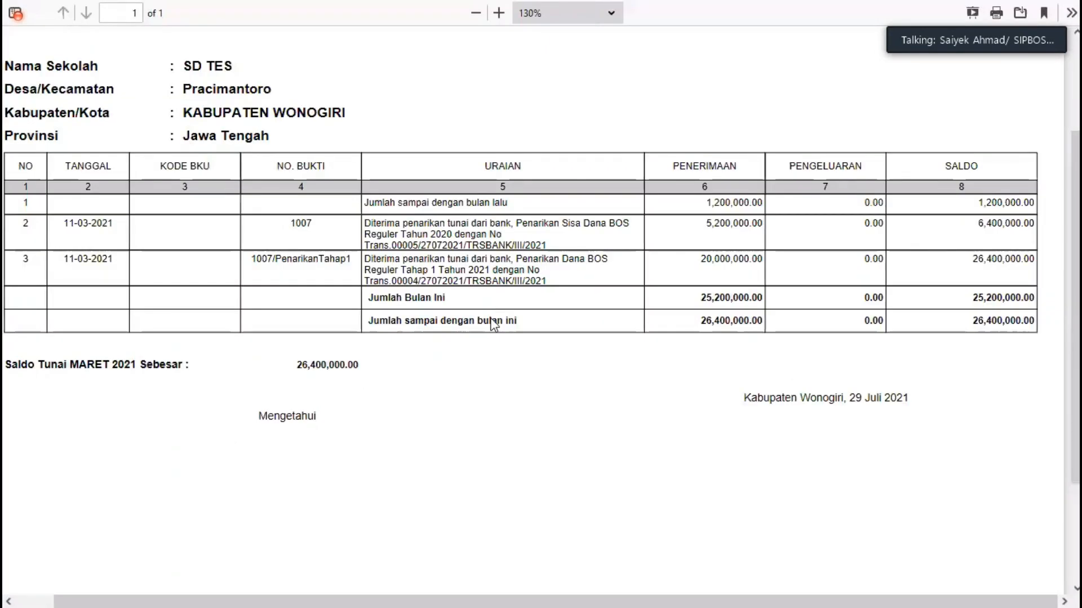
pyautogui.scroll(-4, 494, 323)
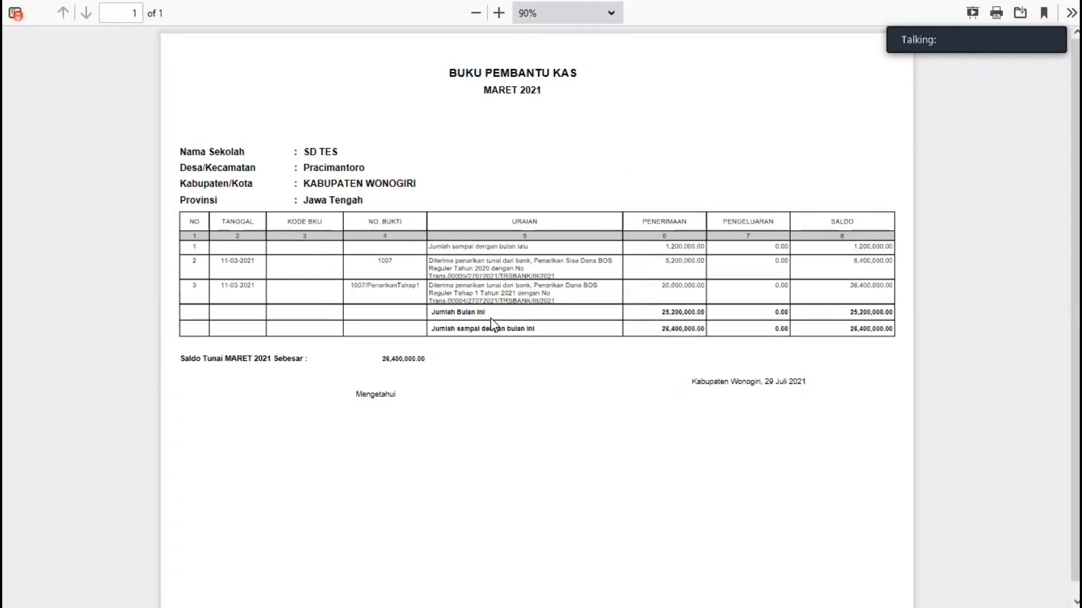
pyautogui.scroll(4, 491, 323)
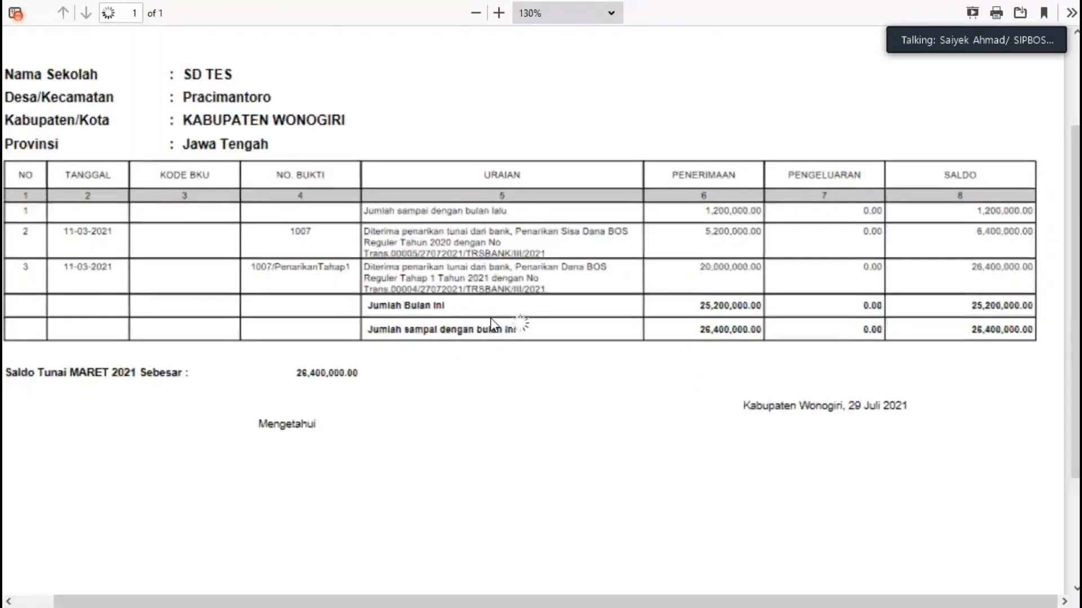
pyautogui.scroll(1, 209, 343)
pyautogui.scroll(1, 213, 340)
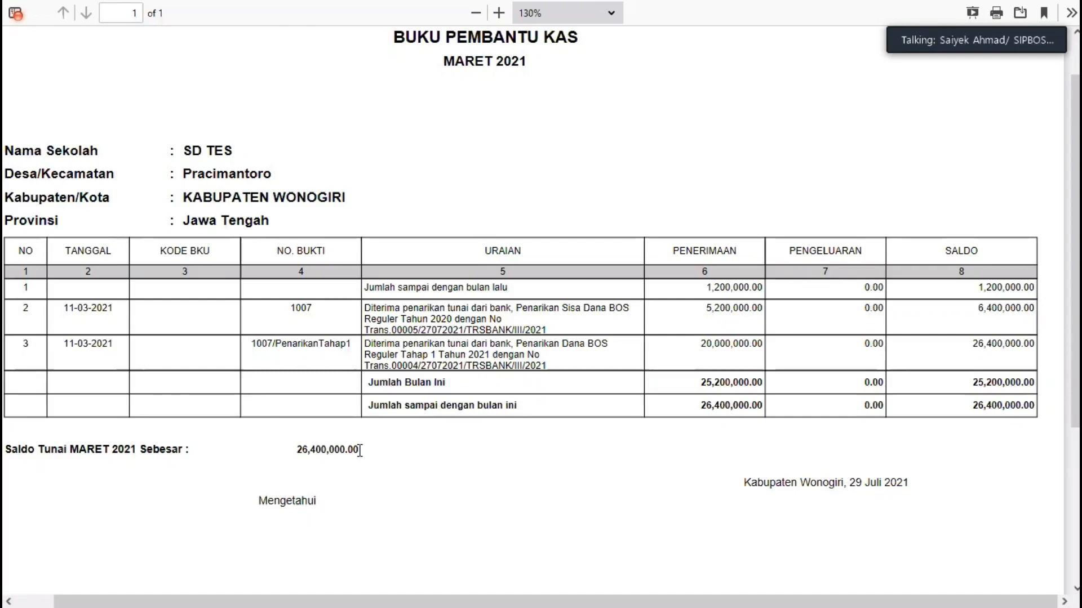
pyautogui.hotkey('ctrl', 'w')
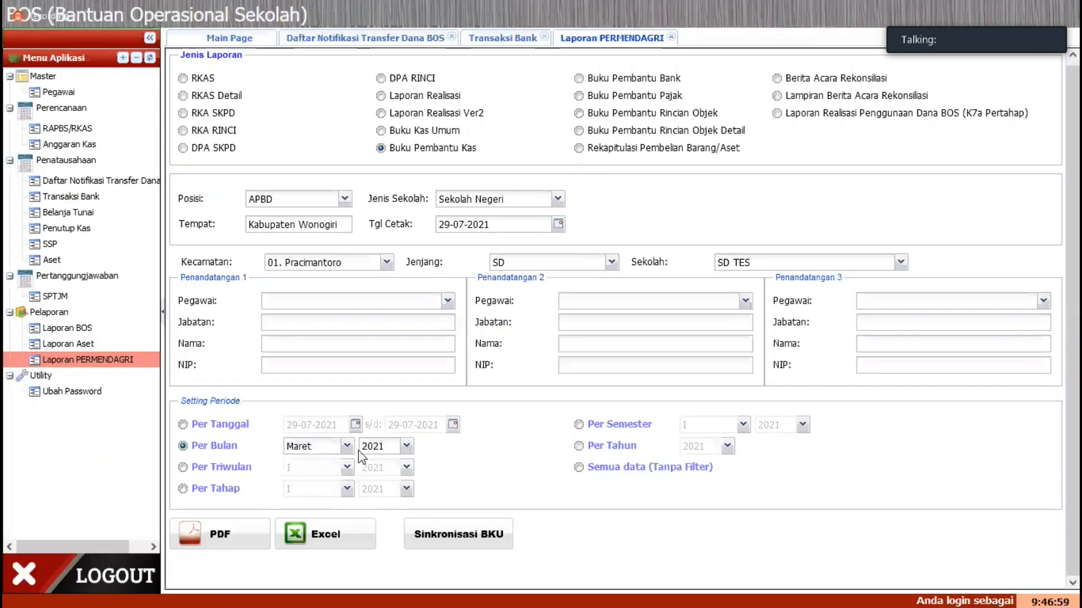
pyautogui.click(494, 40)
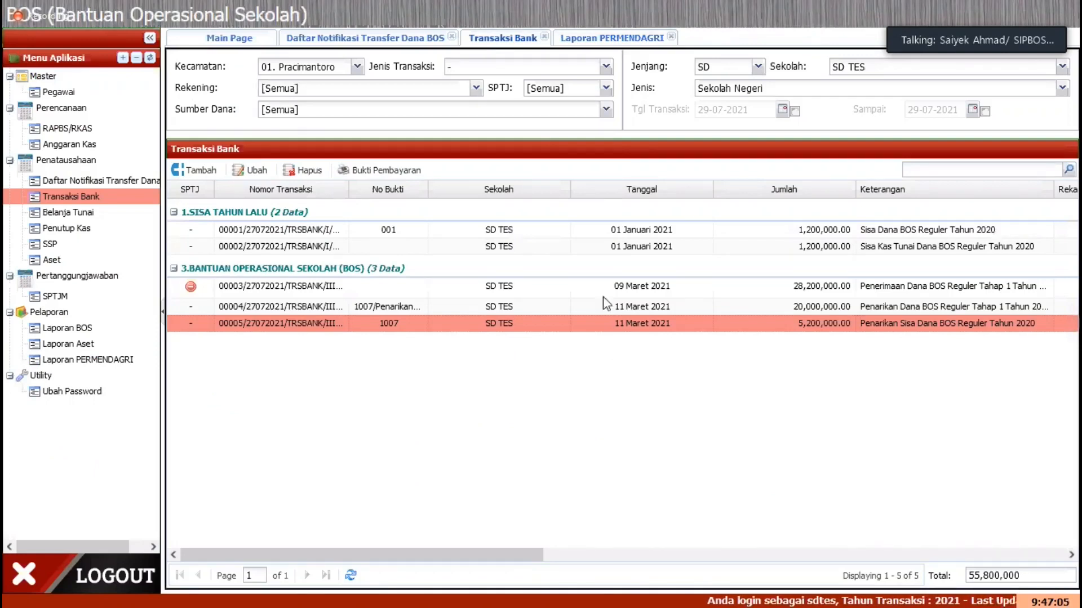
pyautogui.click(197, 171)
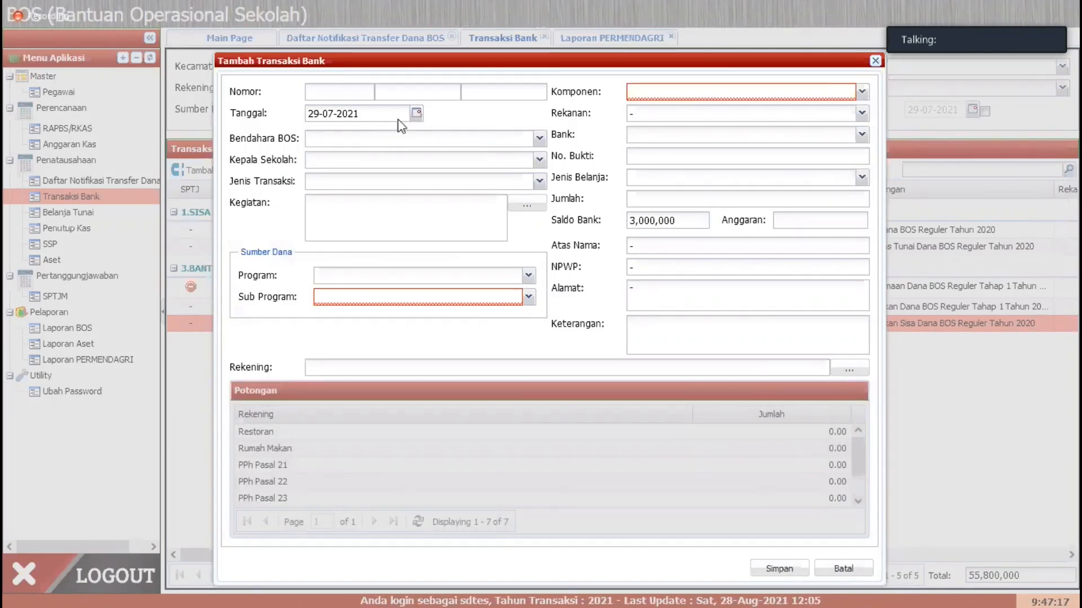
pyautogui.press('Escape')
pyautogui.click(193, 172)
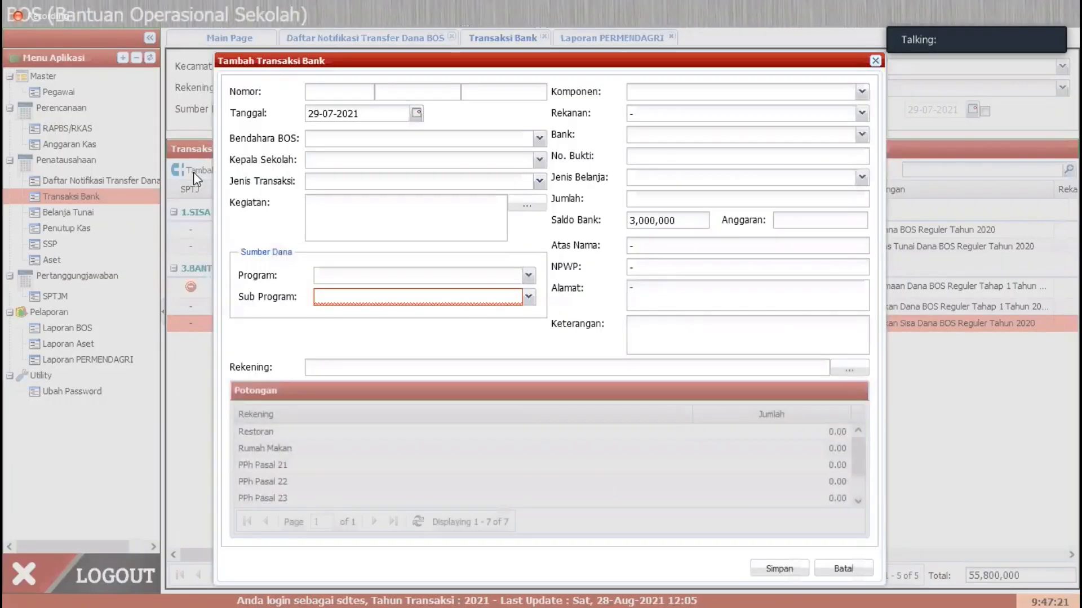
pyautogui.press('Escape')
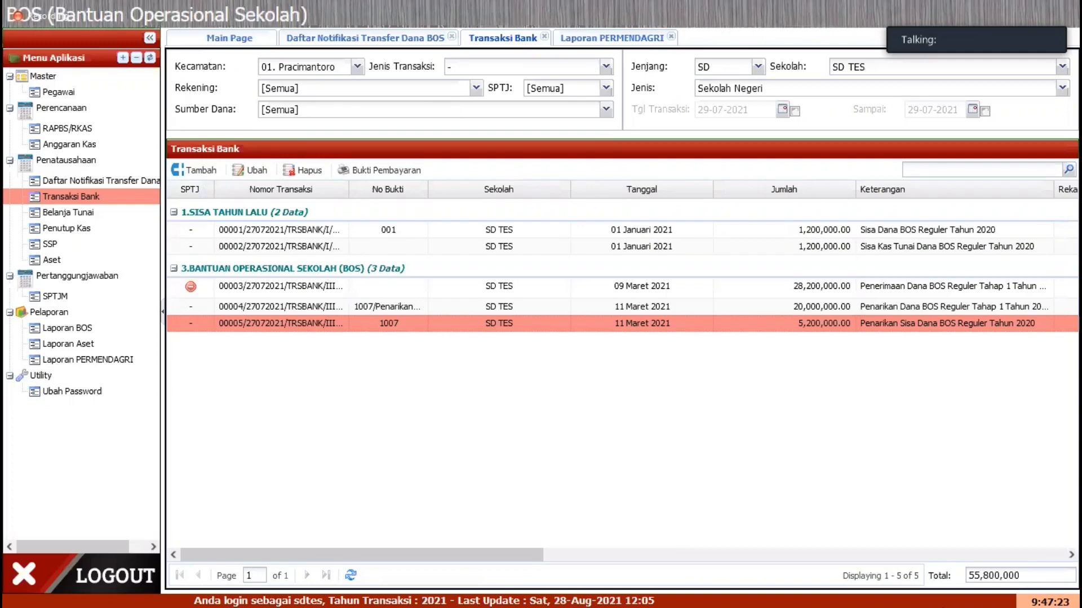
pyautogui.press('super')
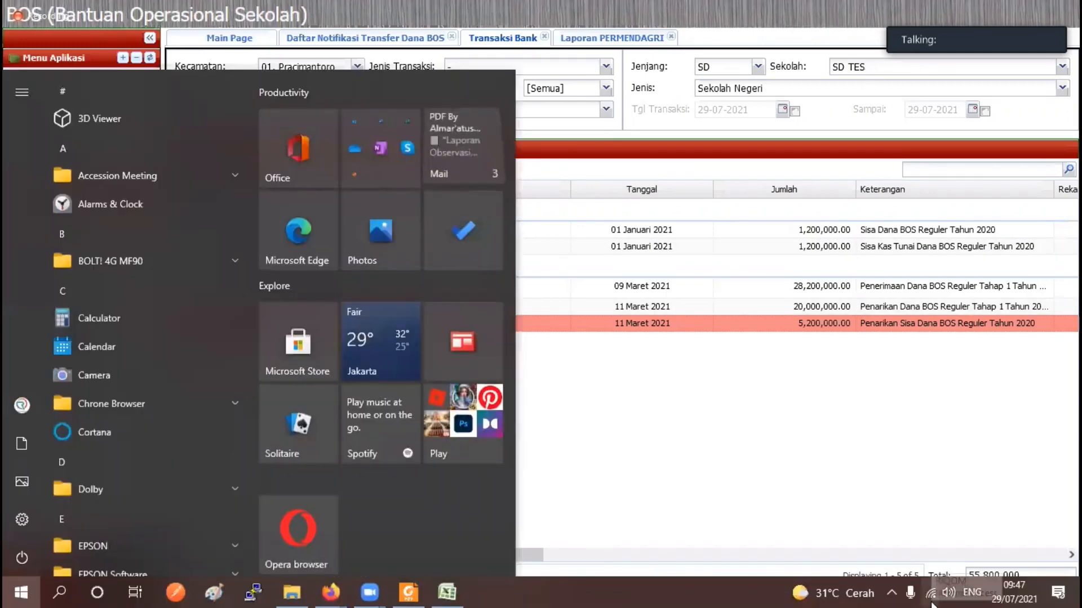
pyautogui.click(620, 385)
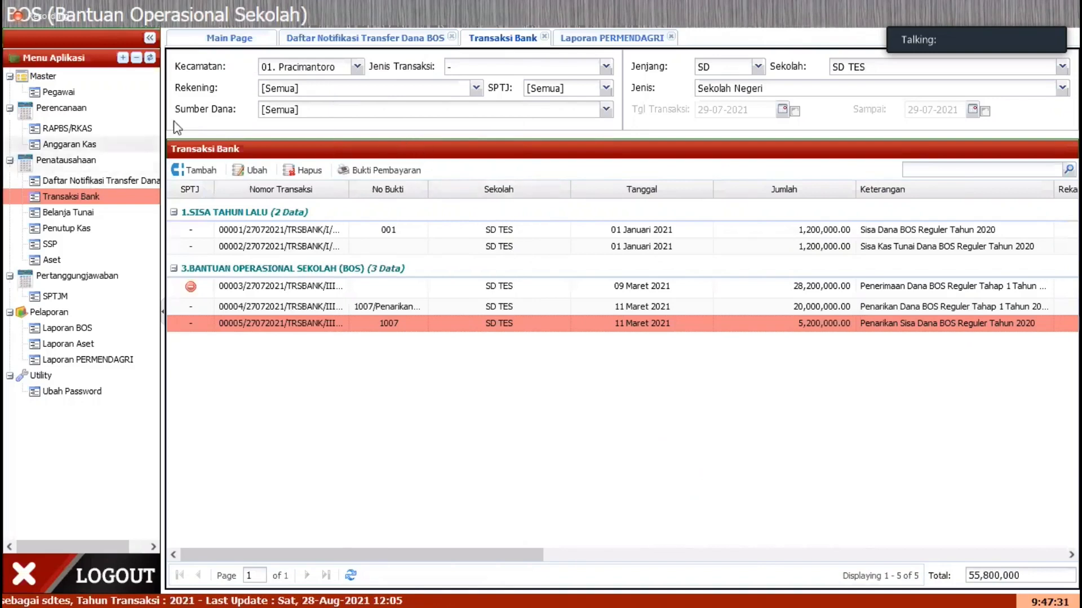
# Step: Add a new entry in Transaksi Bank and set its Tanggal to 31-03-2021
pyautogui.click(197, 170)
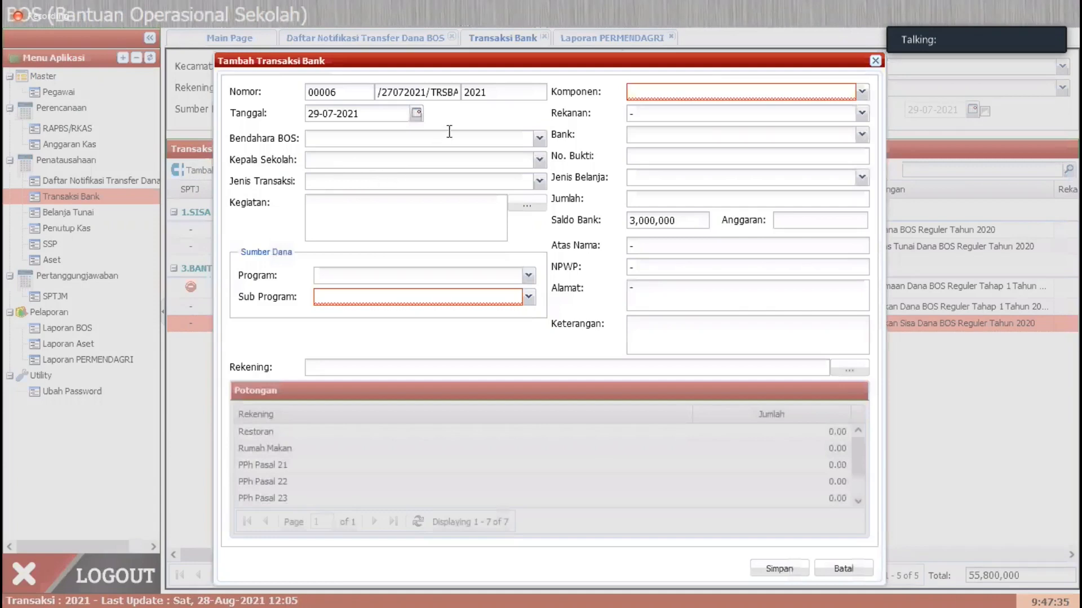
pyautogui.click(416, 114)
pyautogui.click(316, 133)
pyautogui.click(316, 133)
pyautogui.click(316, 133)
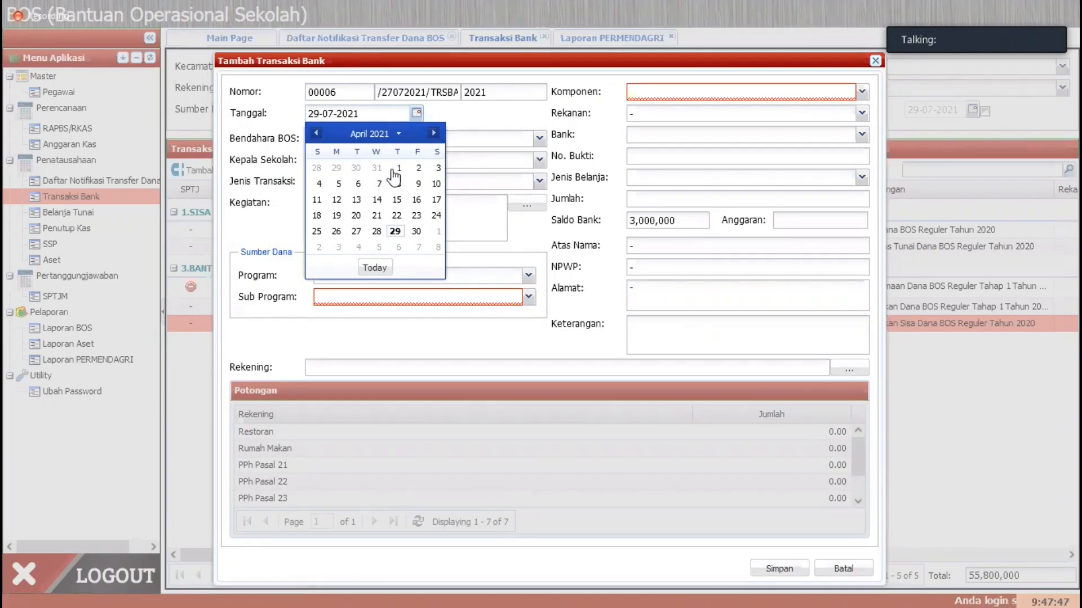
pyautogui.click(316, 133)
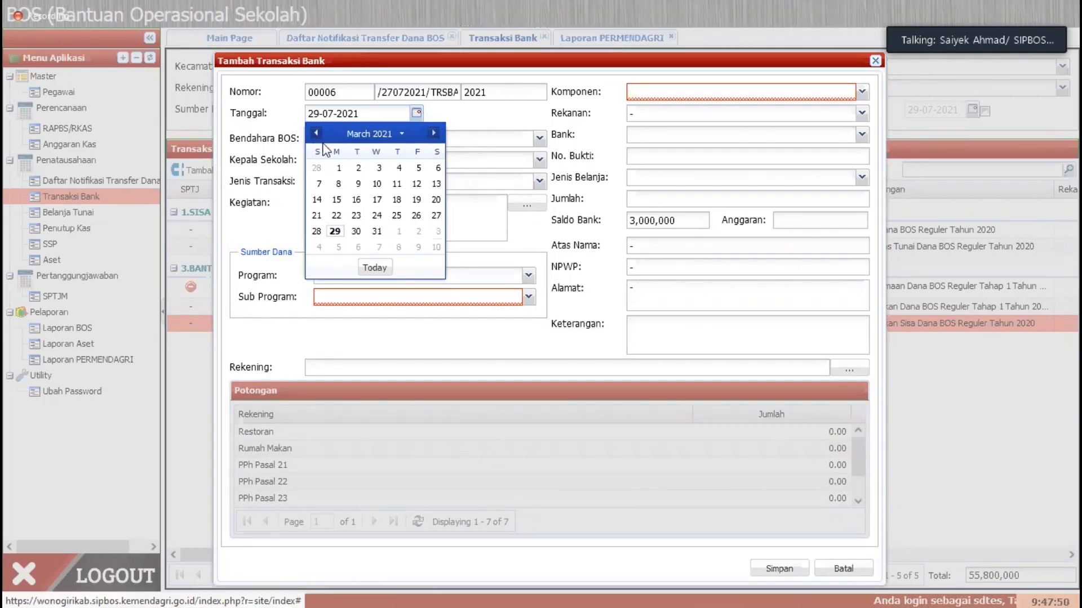
pyautogui.click(377, 232)
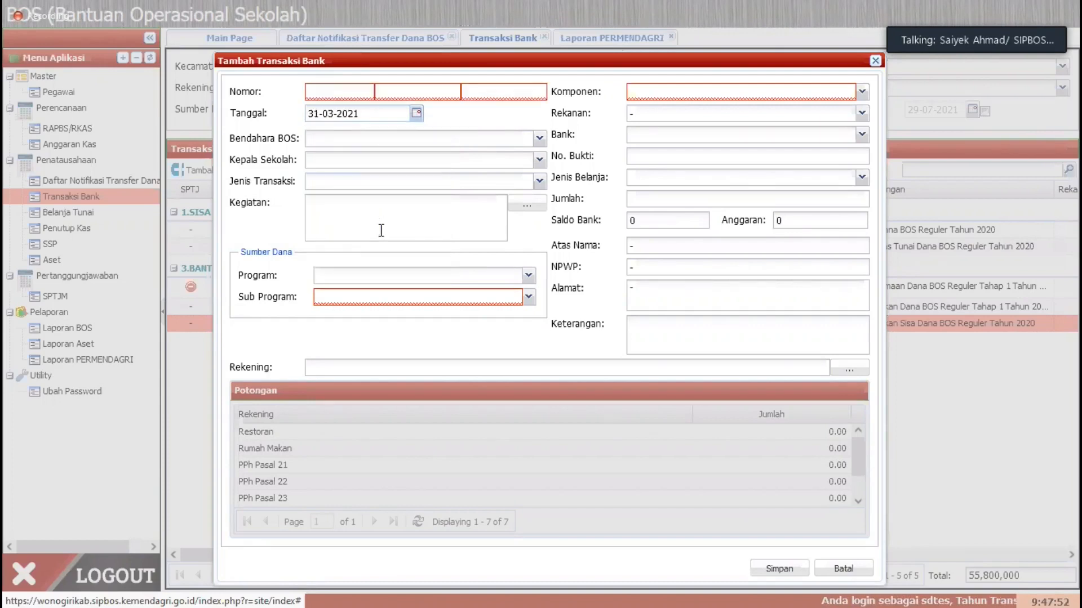
# Step: Choose the same Bendahara BOS and Kepala Sekolah staff and set Jenis Transaksi to Pengembalian Bank
pyautogui.click(540, 139)
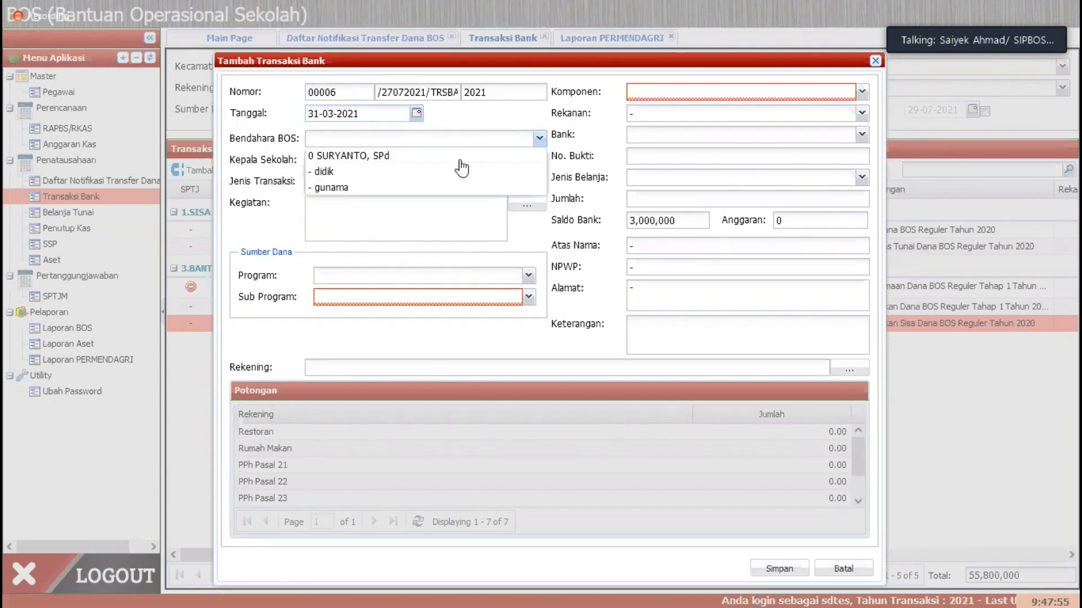
pyautogui.click(411, 187)
pyautogui.click(539, 160)
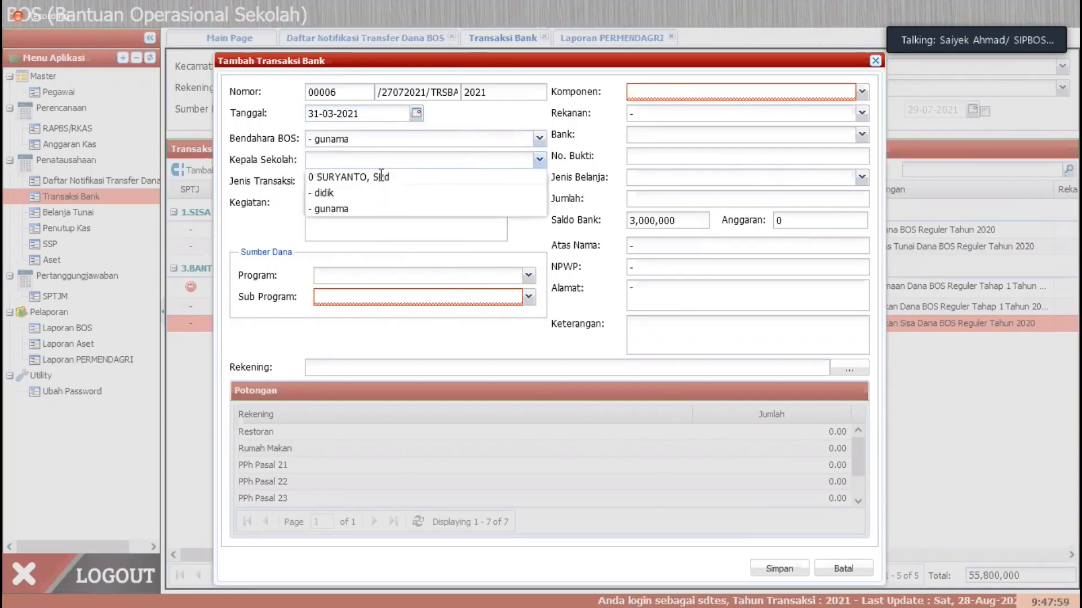
pyautogui.click(377, 171)
pyautogui.click(539, 181)
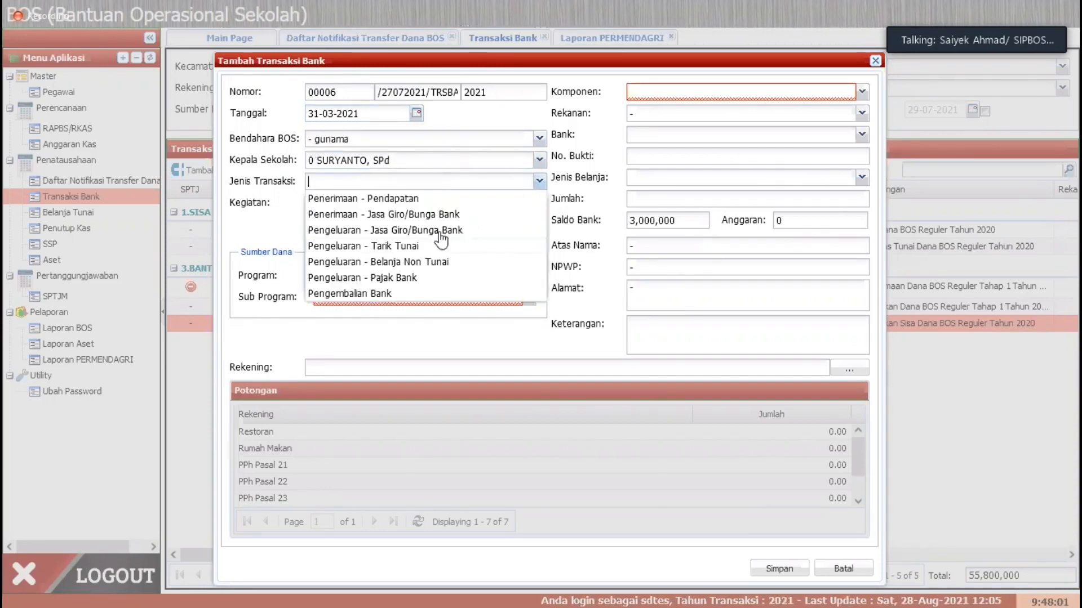
pyautogui.click(395, 294)
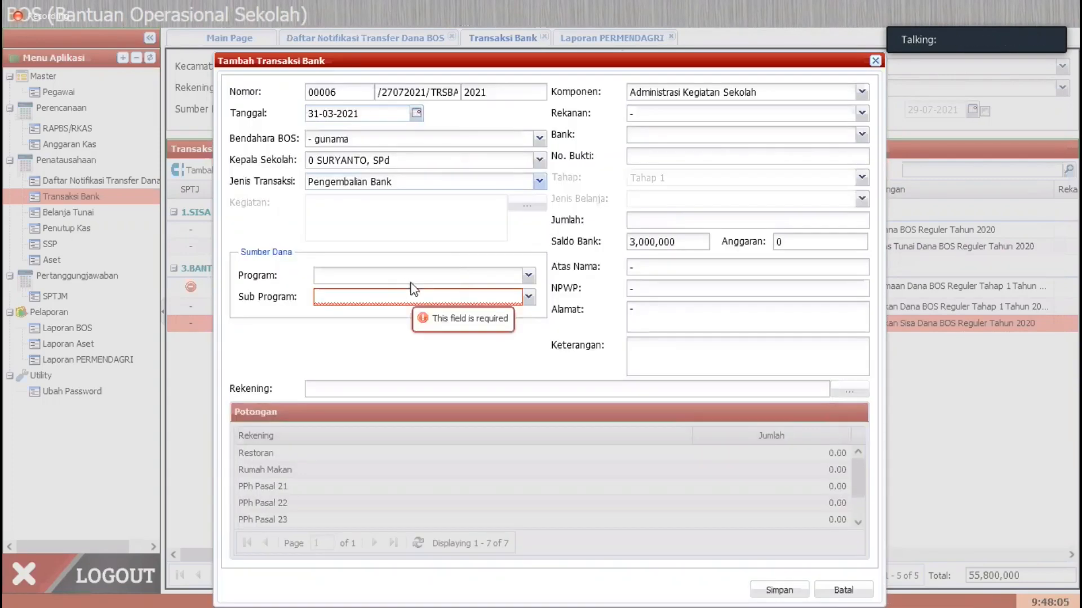
# Step: Set the Sumber Dana to Program 3.BANTUAN OPERASIONAL SEKOLAH (BOS) and Sub Program 01.BOS Reguler
pyautogui.click(530, 276)
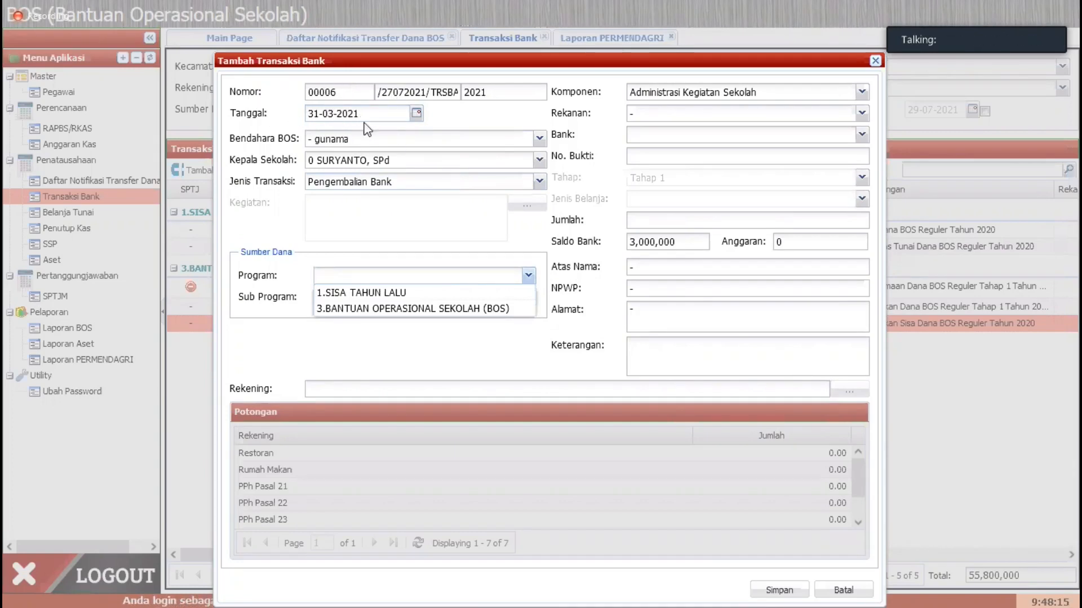
pyautogui.click(372, 309)
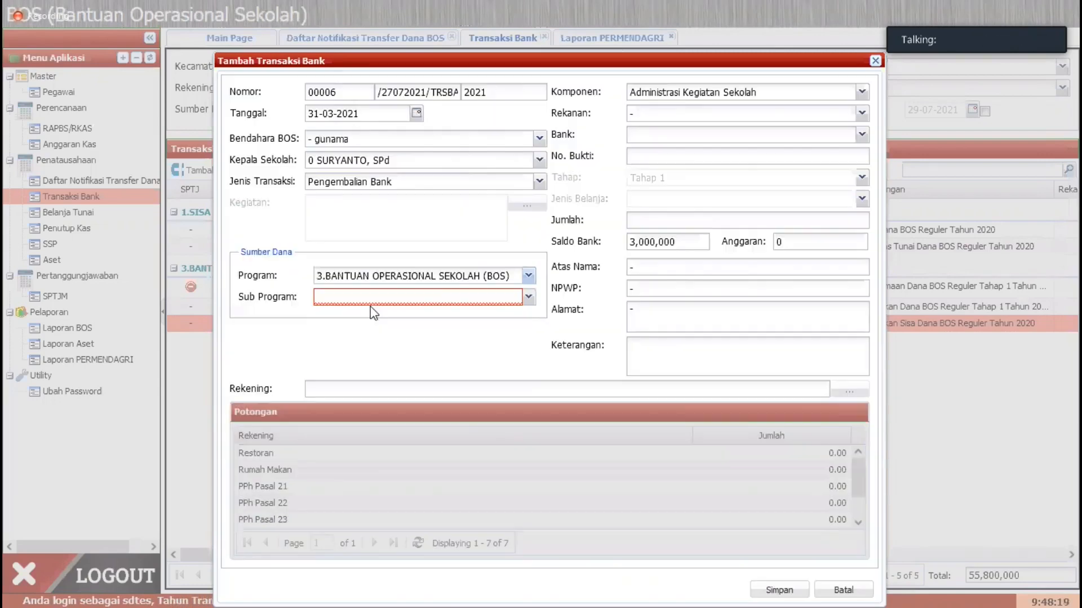
pyautogui.click(529, 298)
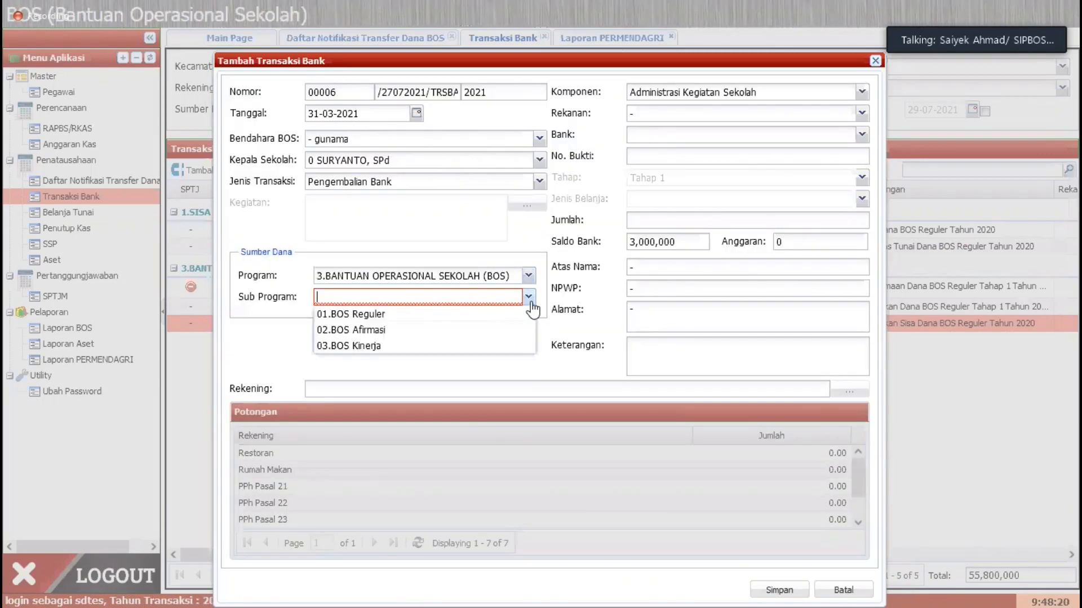
pyautogui.click(430, 316)
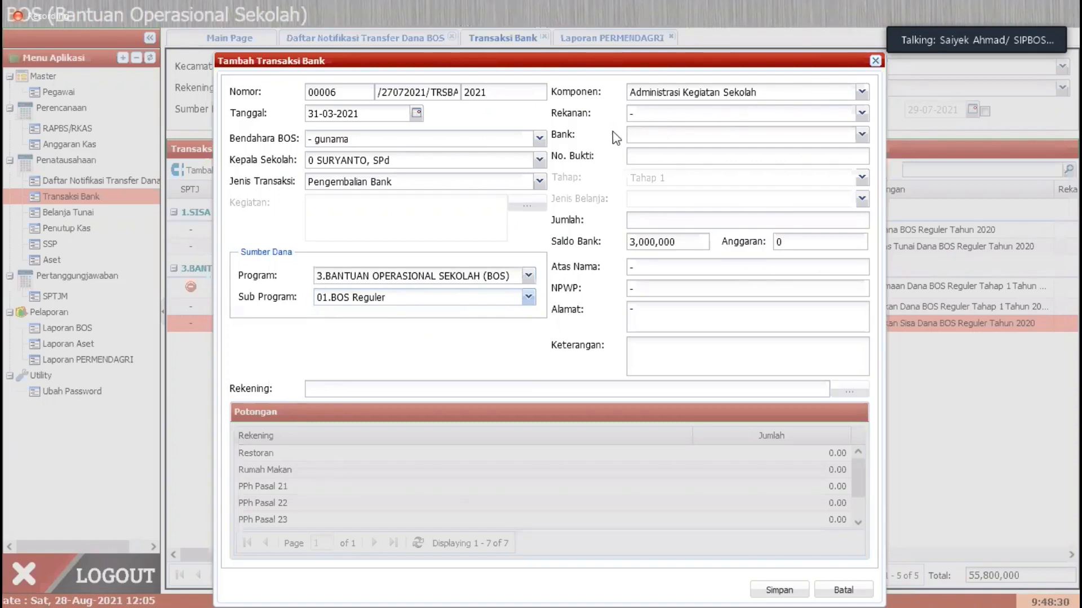
# Step: Set Bank to "- -" and enter "001/Pengembalian Bank" as the No. Bukti
pyautogui.click(861, 136)
pyautogui.click(676, 153)
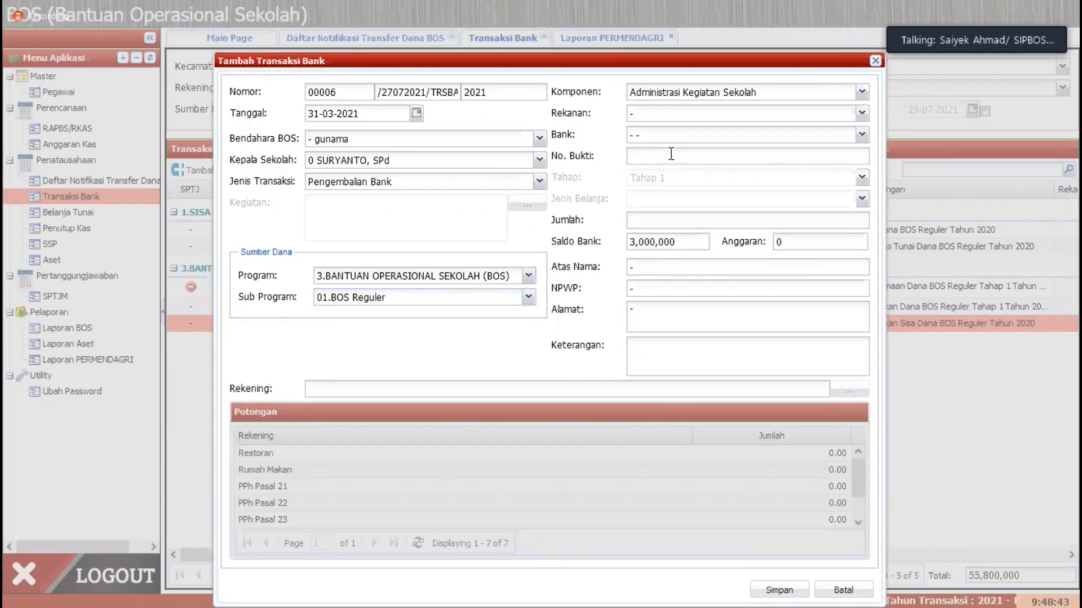
pyautogui.press('BackSpace')
pyautogui.write('1007')
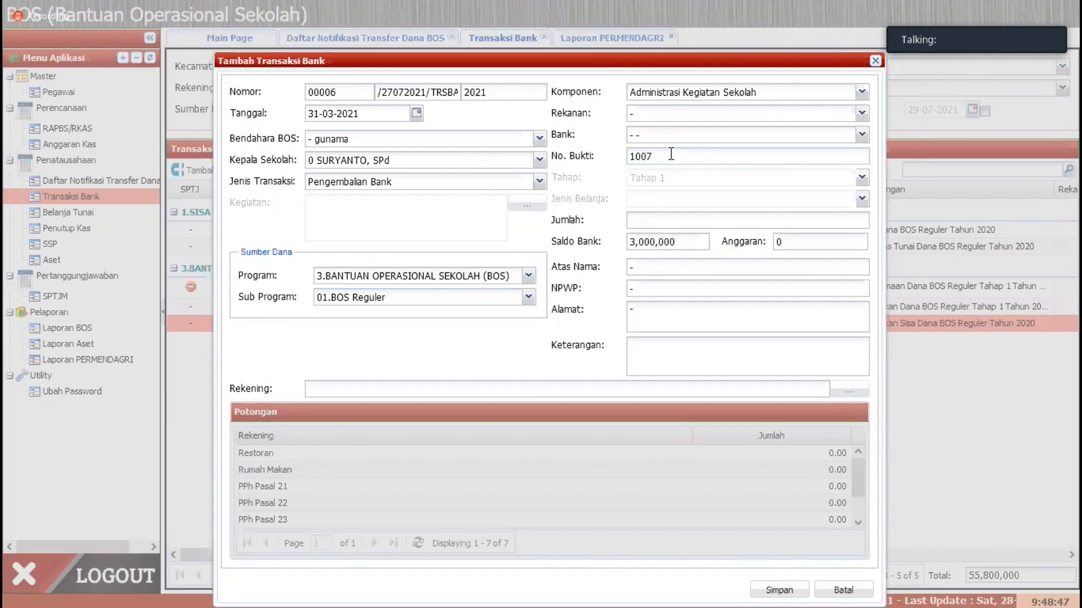
pyautogui.press('BackSpace')
pyautogui.press('BackSpace')
pyautogui.press('BackSpace')
pyautogui.press('BackSpace')
pyautogui.write('Pengembalian Bank')
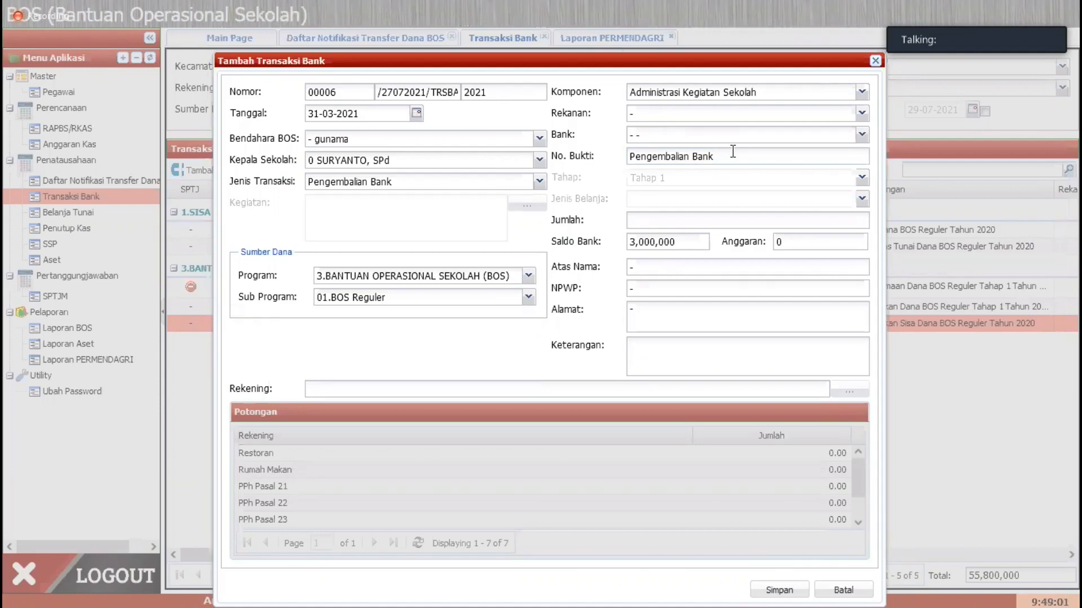
pyautogui.write('001/')
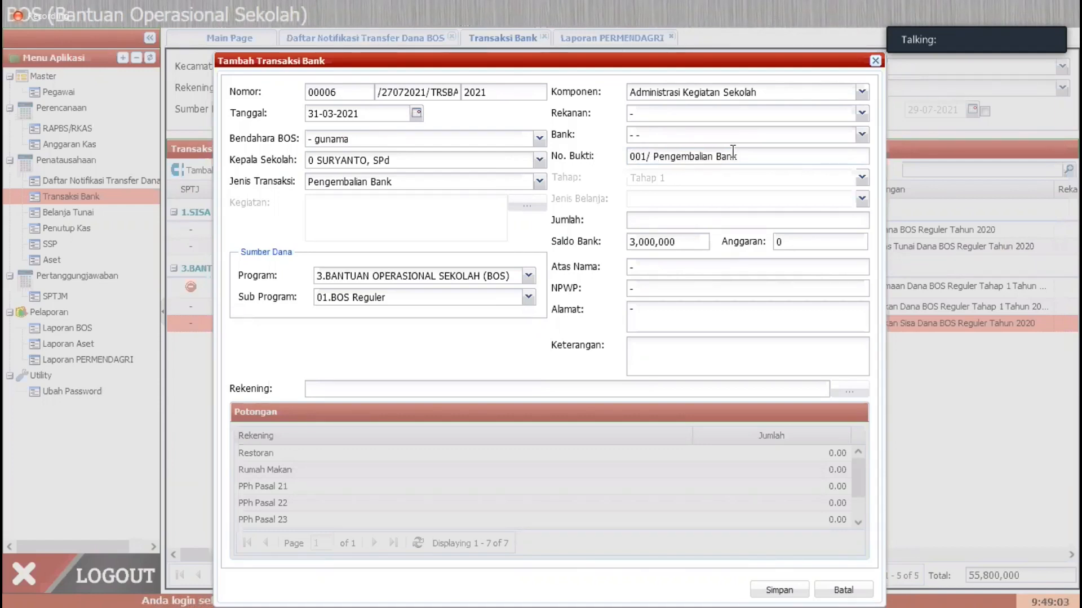
pyautogui.press('BackSpace')
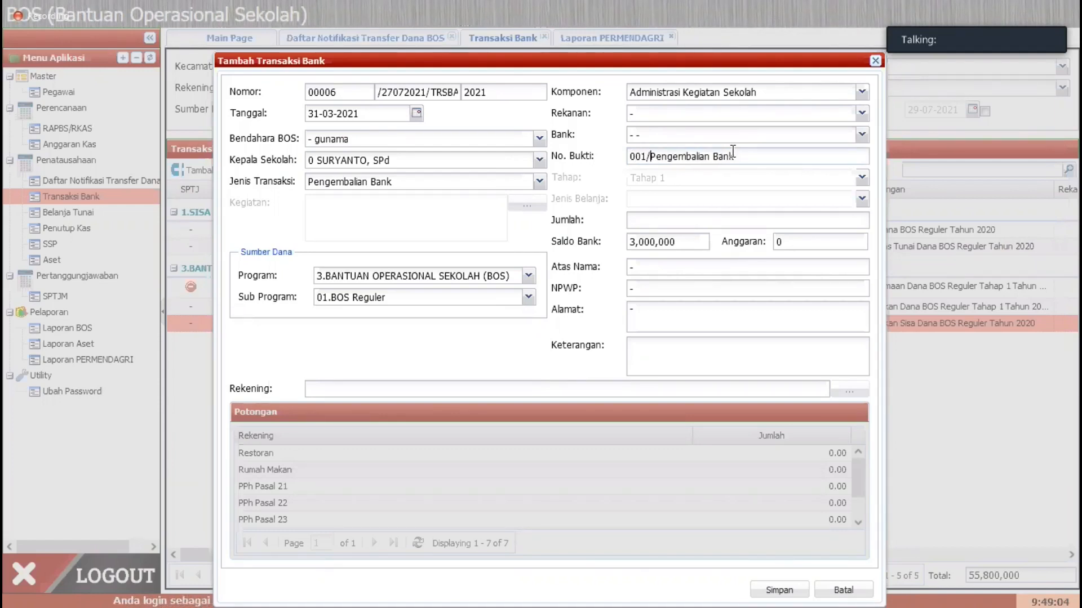
# Step: Set the Jumlah of the bank return to 5,000,000
pyautogui.click(695, 216)
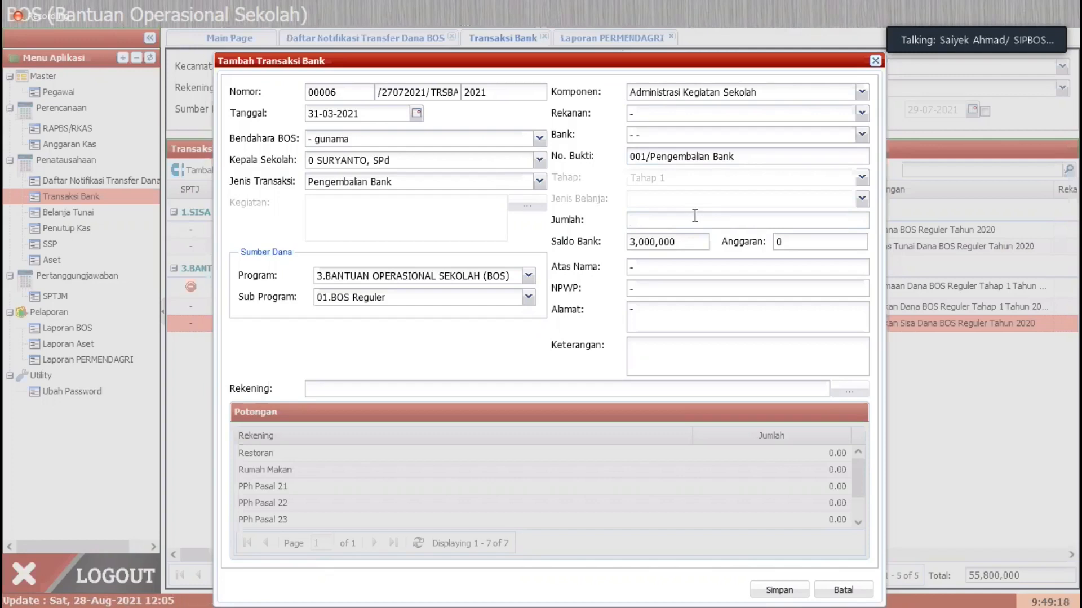
pyautogui.write('52')
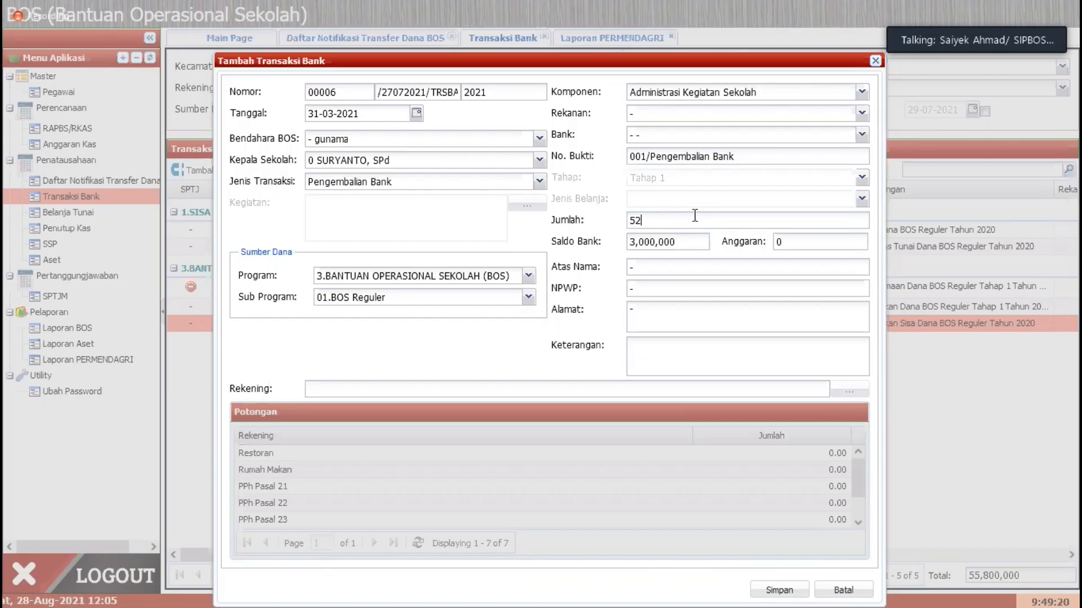
pyautogui.write('000,000')
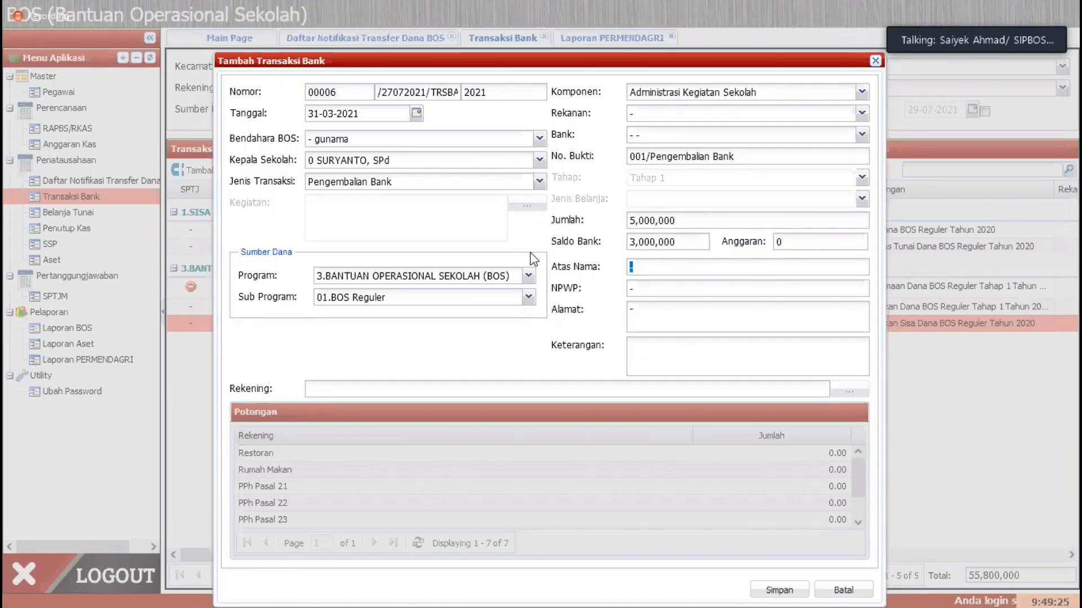
# Step: Fill in Atas Nama with the names of the head teacher and treasurer, plus the NPWP number and Alamat
pyautogui.press('BackSpace')
pyautogui.press('BackSpace')
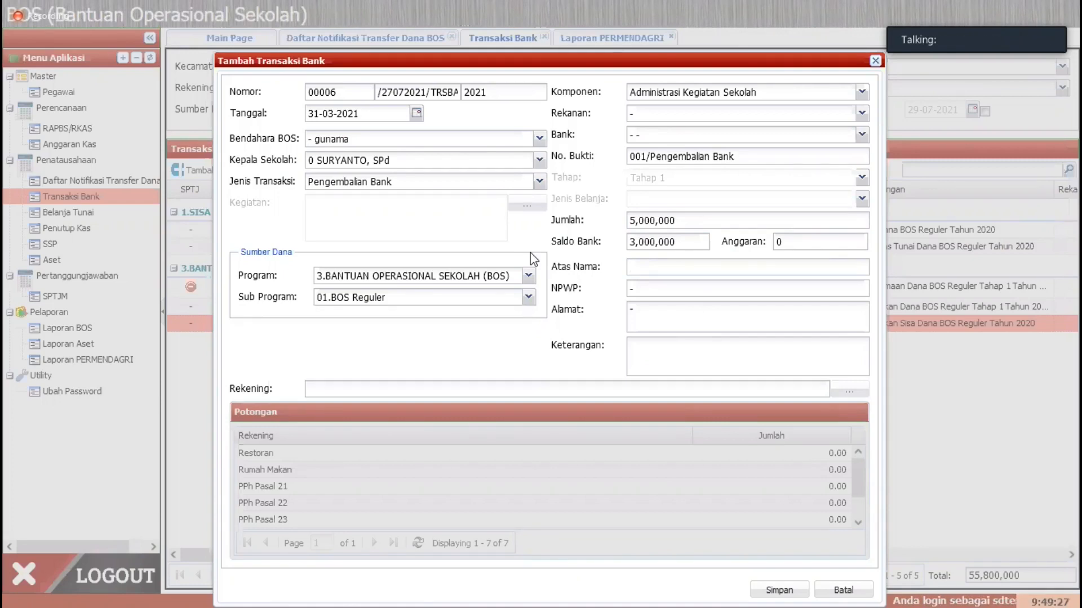
pyautogui.write('S')
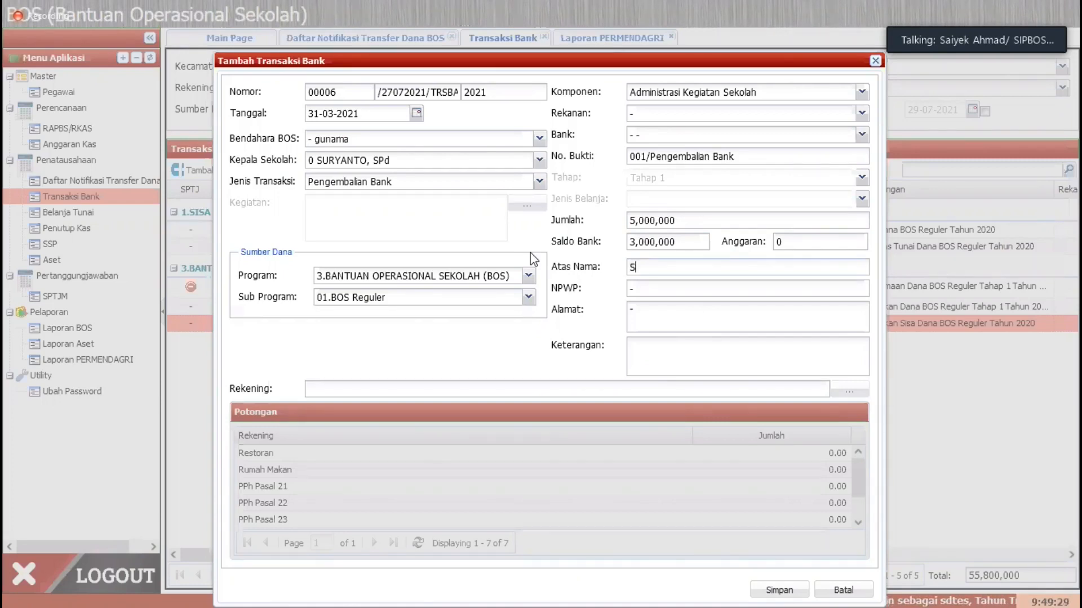
pyautogui.write('URYANTO')
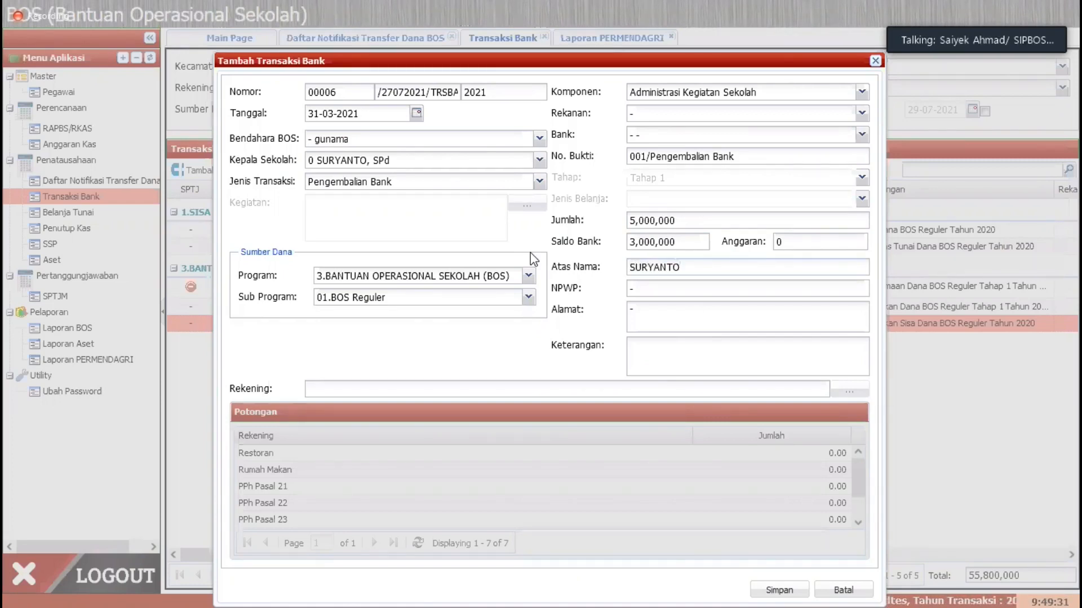
pyautogui.write('/Gunama')
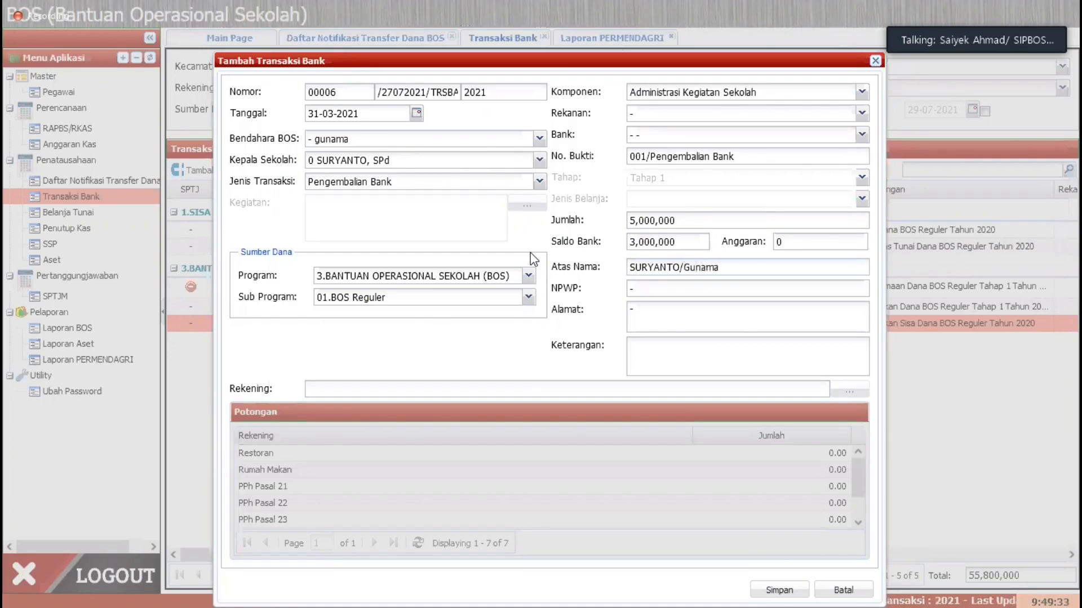
pyautogui.press('Tab')
pyautogui.write('123')
pyautogui.press('Tab')
pyautogui.write('Wonogiri')
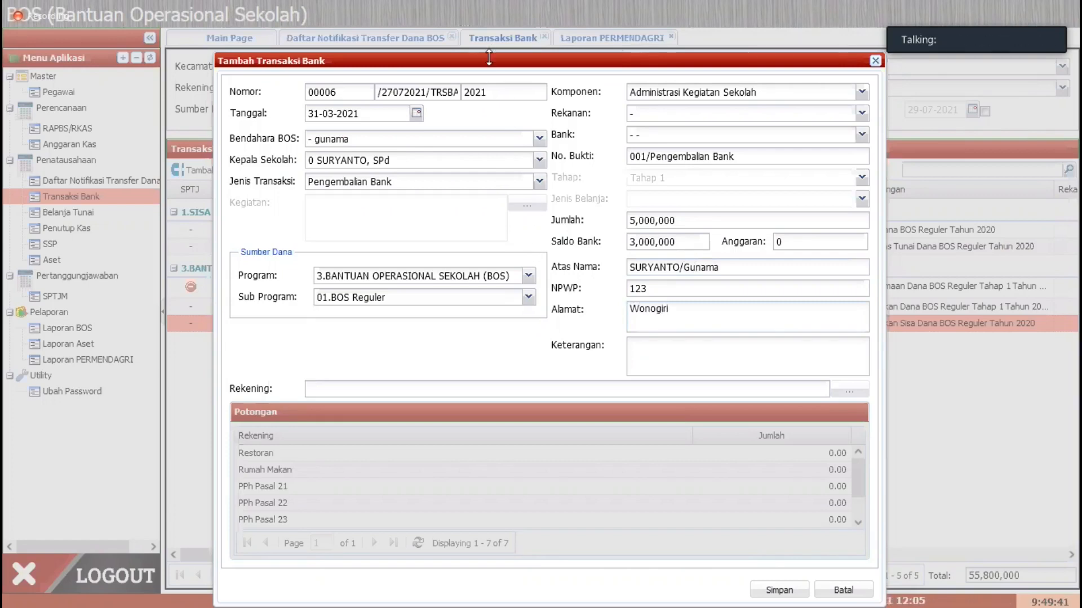
# Step: Correct the Alamat and enter "Pengembalian Dana BOS Reguler Bulan Maret 2021" as the Keterangan
pyautogui.moveTo(491, 62); pyautogui.dragTo(485, 98)
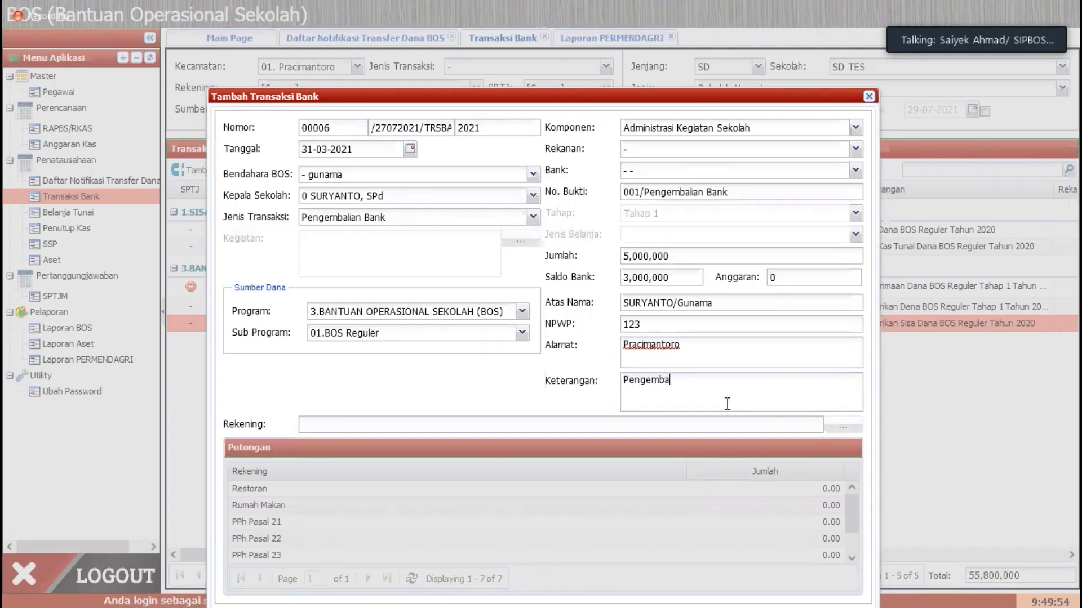
pyautogui.press('BackSpace')
pyautogui.press('BackSpace')
pyautogui.write('an')
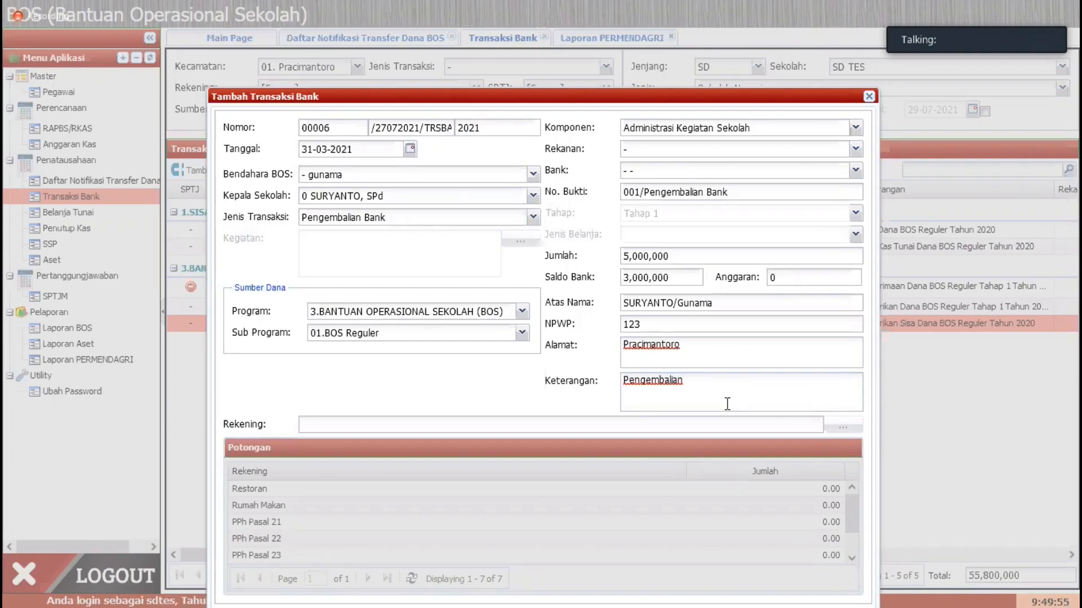
pyautogui.write(' Dana BOS')
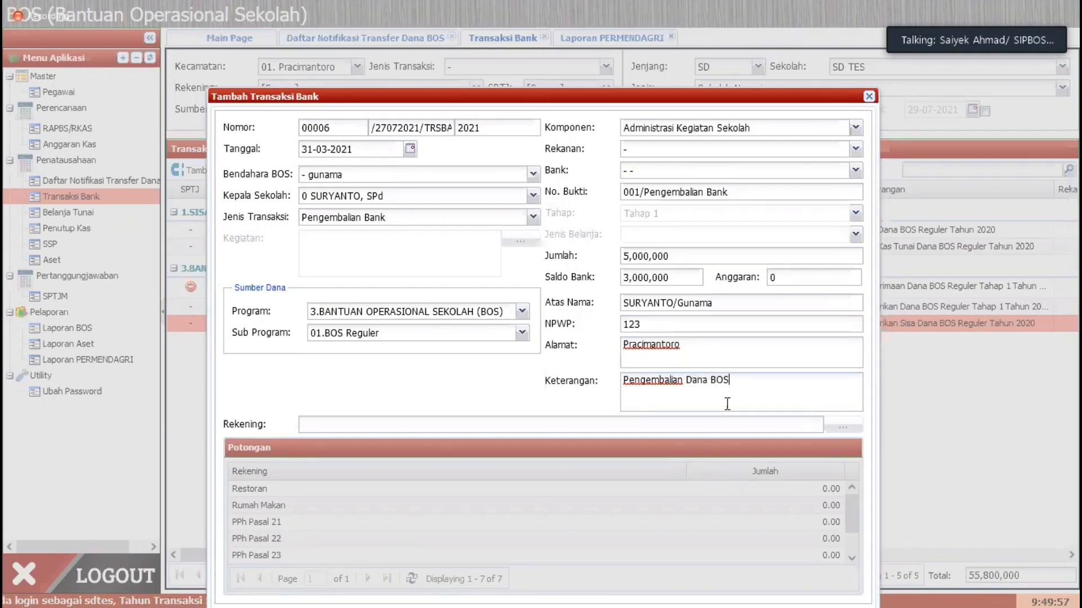
pyautogui.write(' Rege')
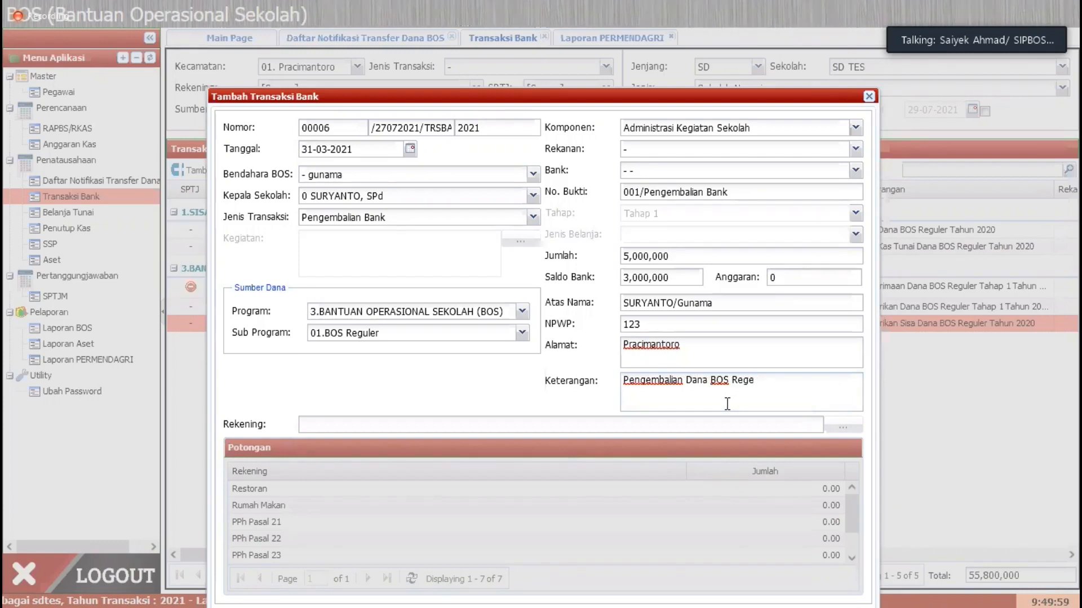
pyautogui.press('BackSpace')
pyautogui.write('uler')
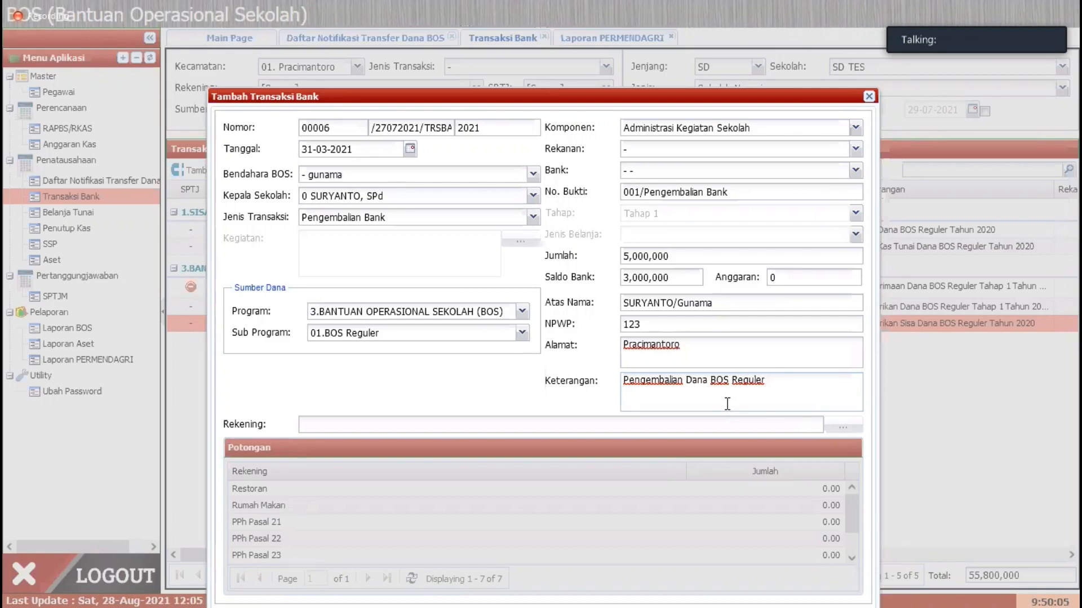
pyautogui.write(' Bulan Maret 2021')
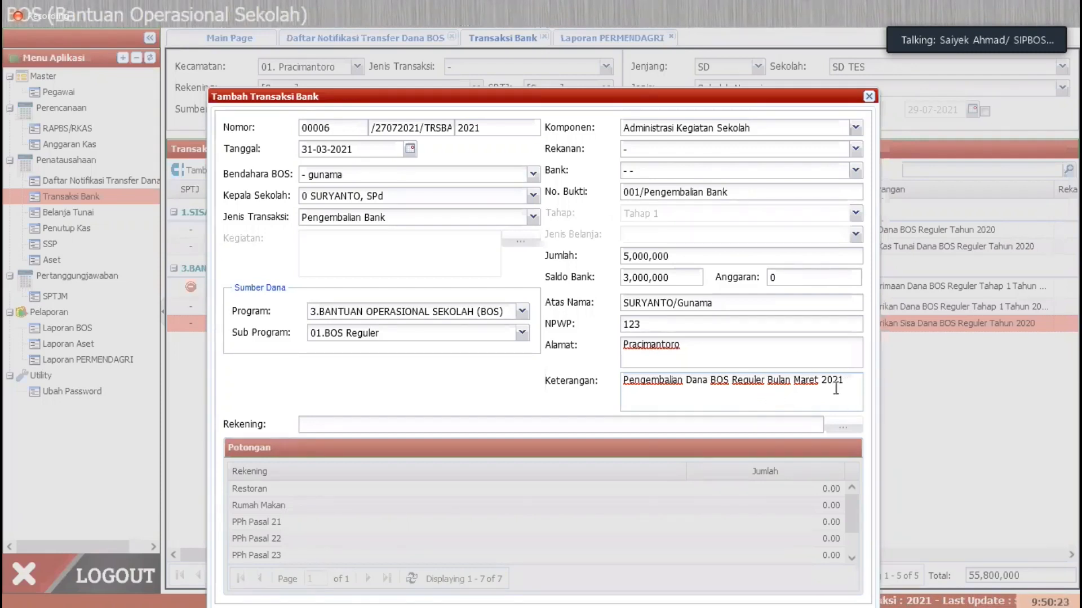
# Step: Save the Pengembalian Bank transaction and switch to Laporan PERMENDAGRI
pyautogui.hotkey('ctrl', 'a')
pyautogui.click(711, 394)
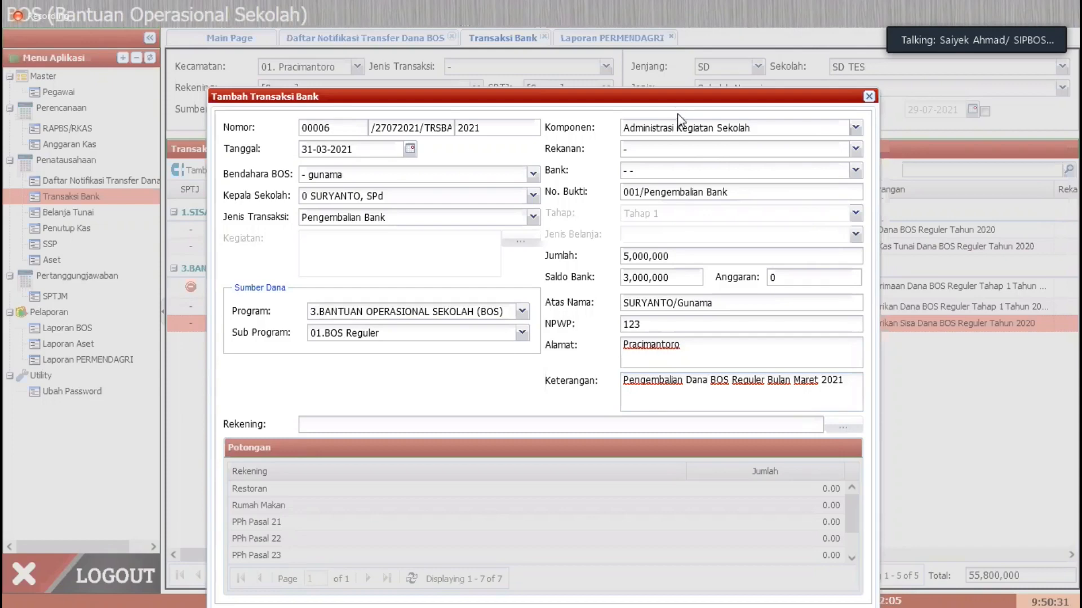
pyautogui.moveTo(675, 102); pyautogui.dragTo(675, 36)
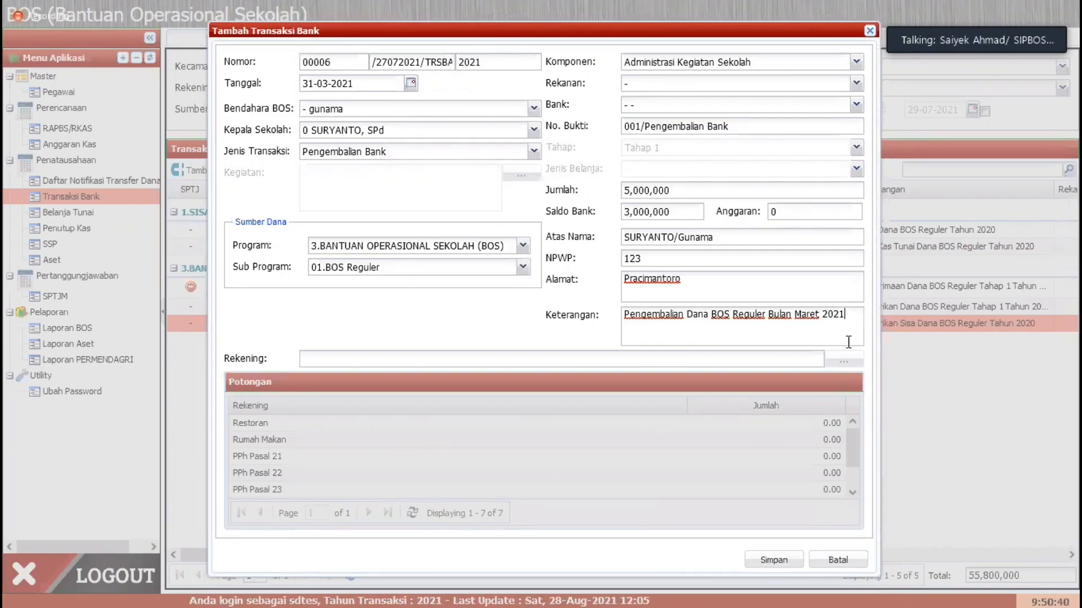
pyautogui.click(774, 558)
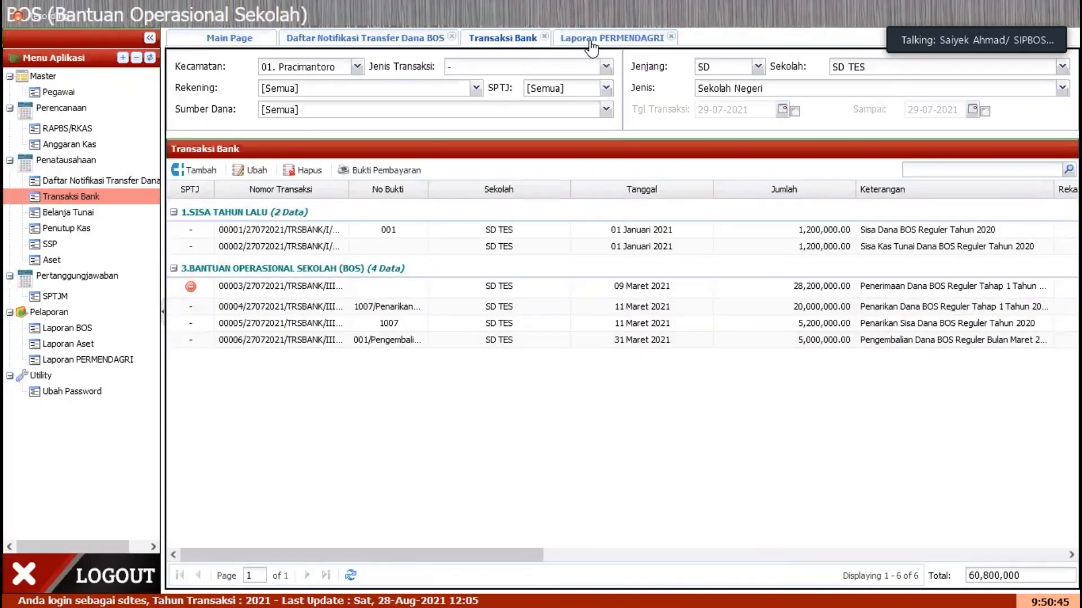
pyautogui.click(597, 38)
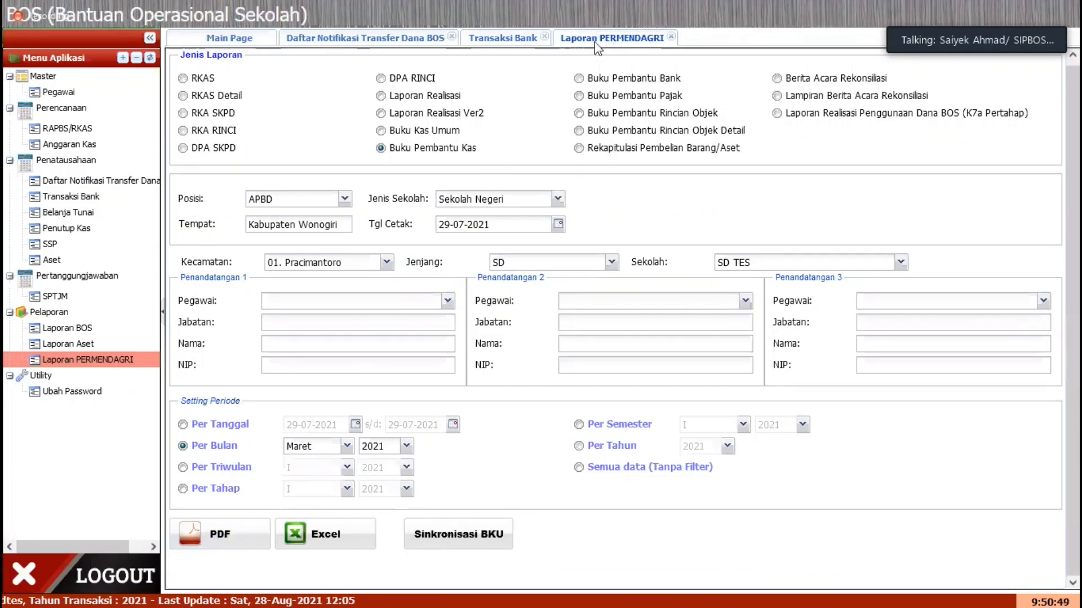
# Step: Generate the Maret 2021 Buku Pembantu Kas as a PDF, review its entries, and close the report
pyautogui.click(249, 531)
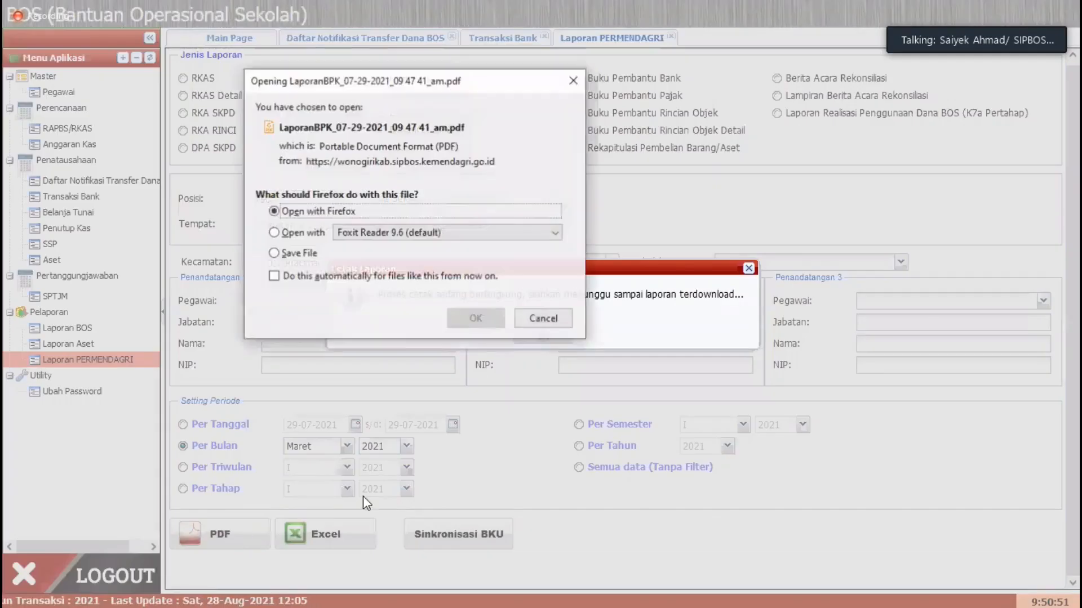
pyautogui.click(488, 316)
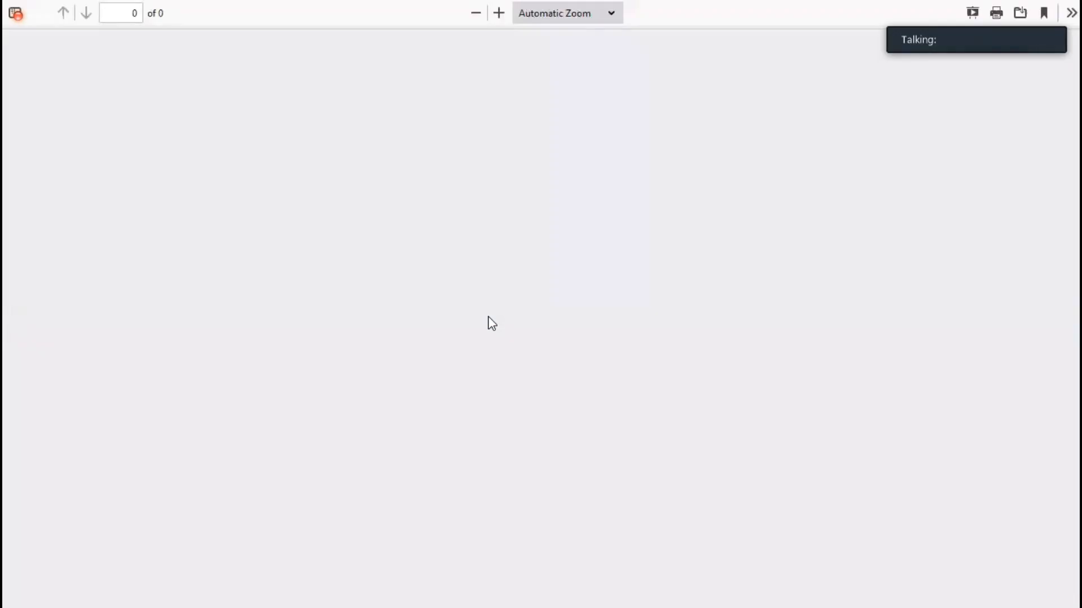
pyautogui.keyDown('ctrl'); pyautogui.scroll(3, 478, 352); pyautogui.keyUp('ctrl')
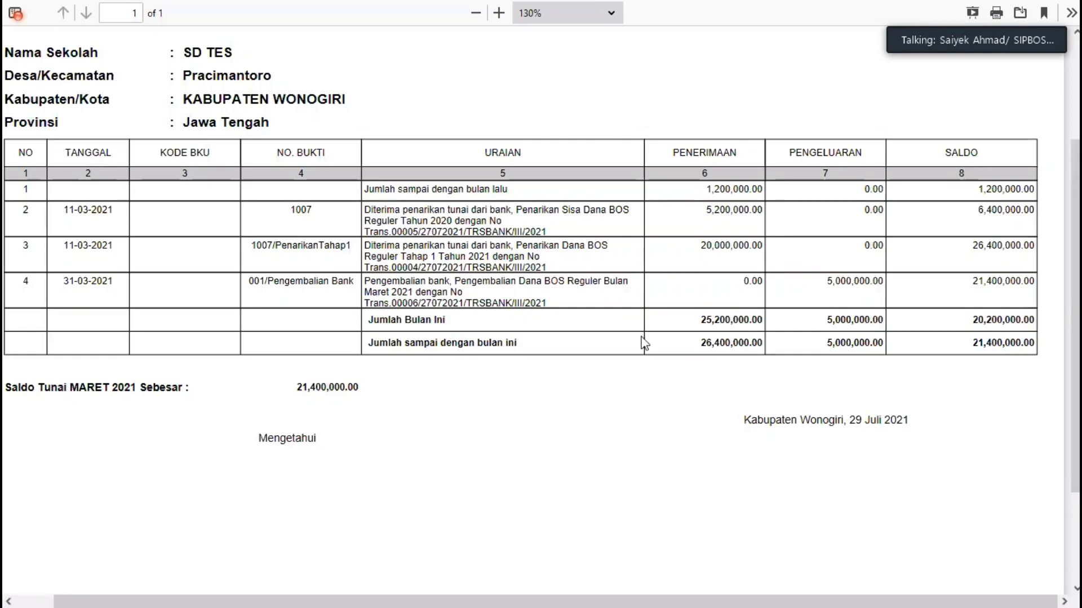
pyautogui.hotkey('ctrl', 'w')
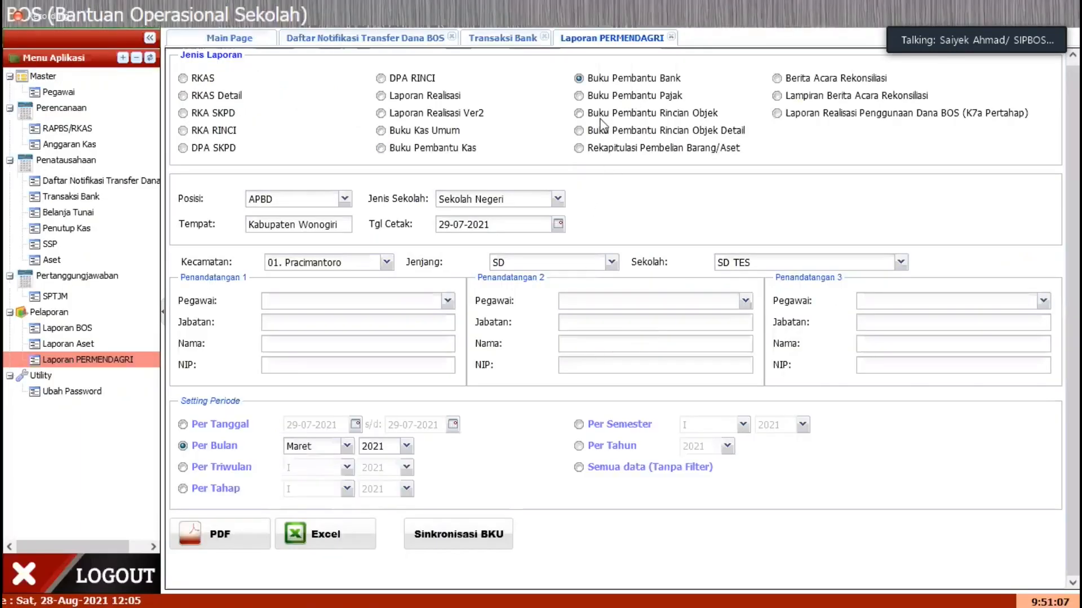
# Step: Generate the Maret 2021 Buku Pembantu Bank as a PDF, review it, and return to Transaksi Bank
pyautogui.click(223, 535)
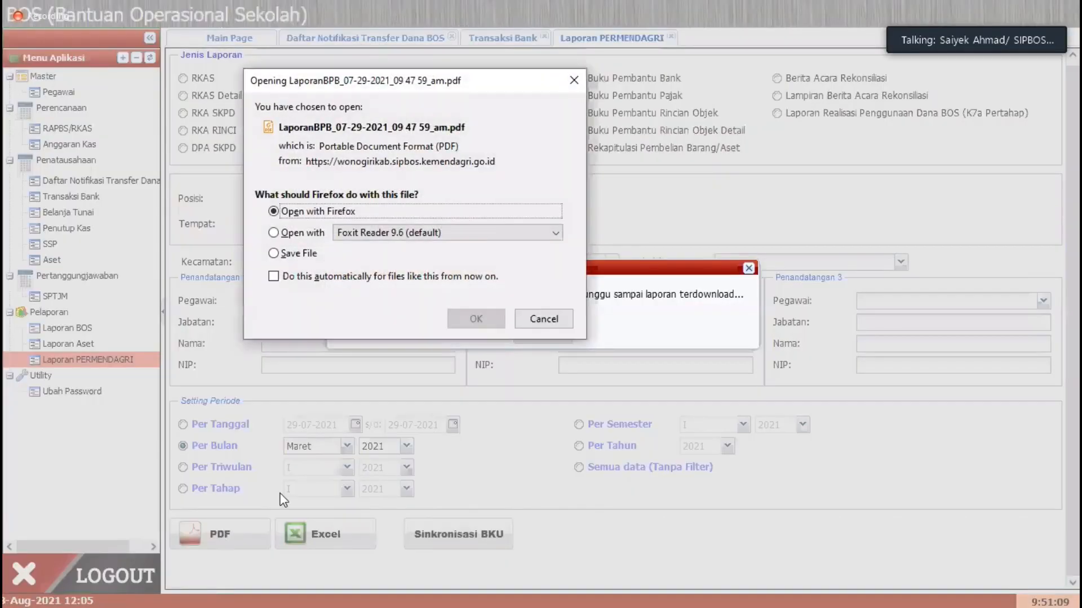
pyautogui.click(468, 324)
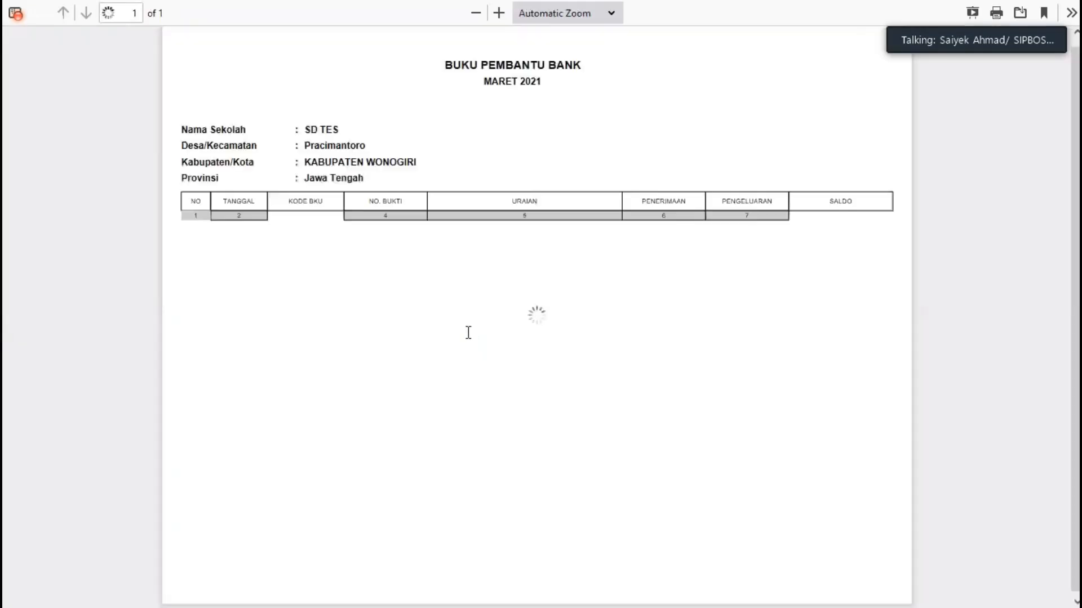
pyautogui.scroll(4, 454, 382)
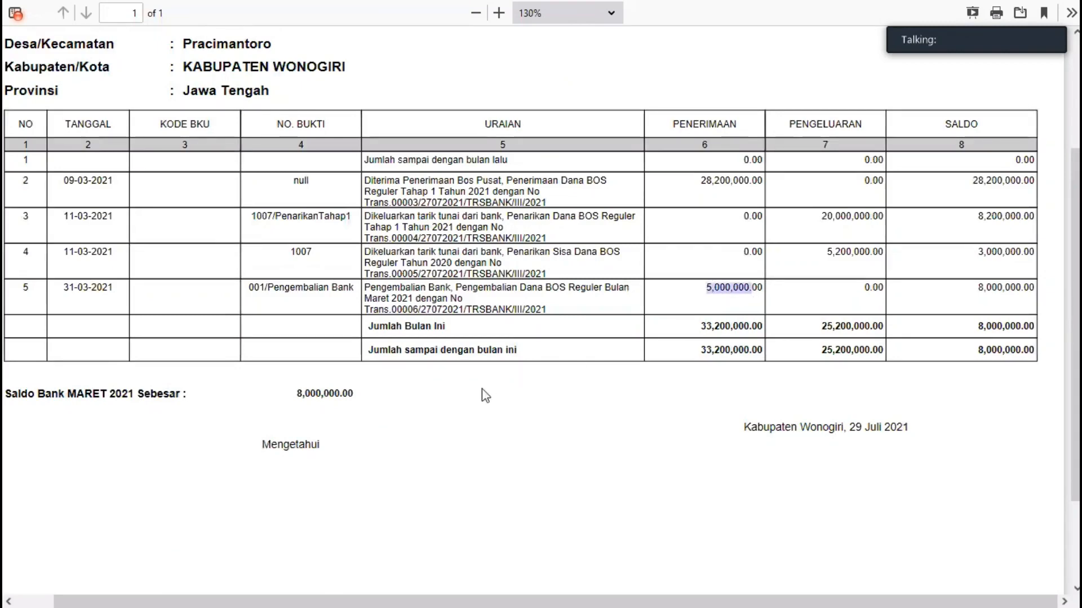
pyautogui.scroll(3, 338, 484)
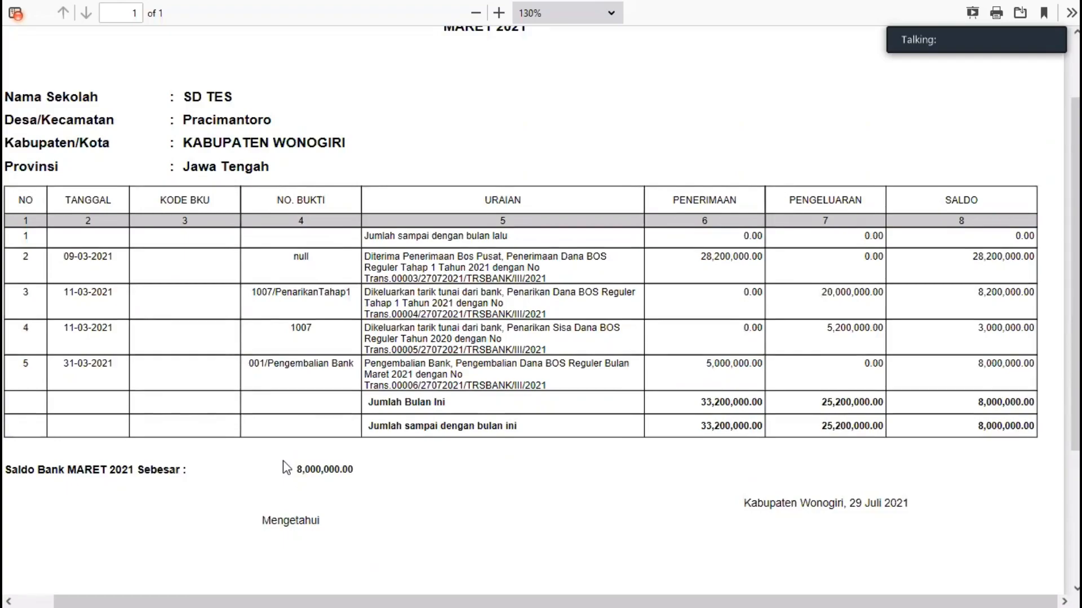
pyautogui.hotkey('ctrl', 'w')
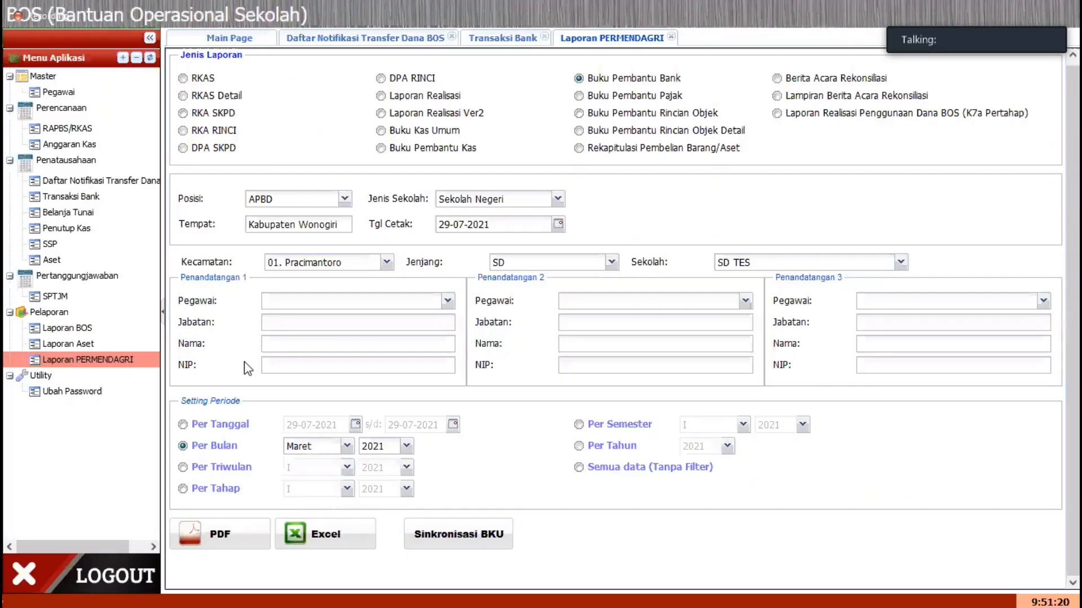
pyautogui.click(510, 40)
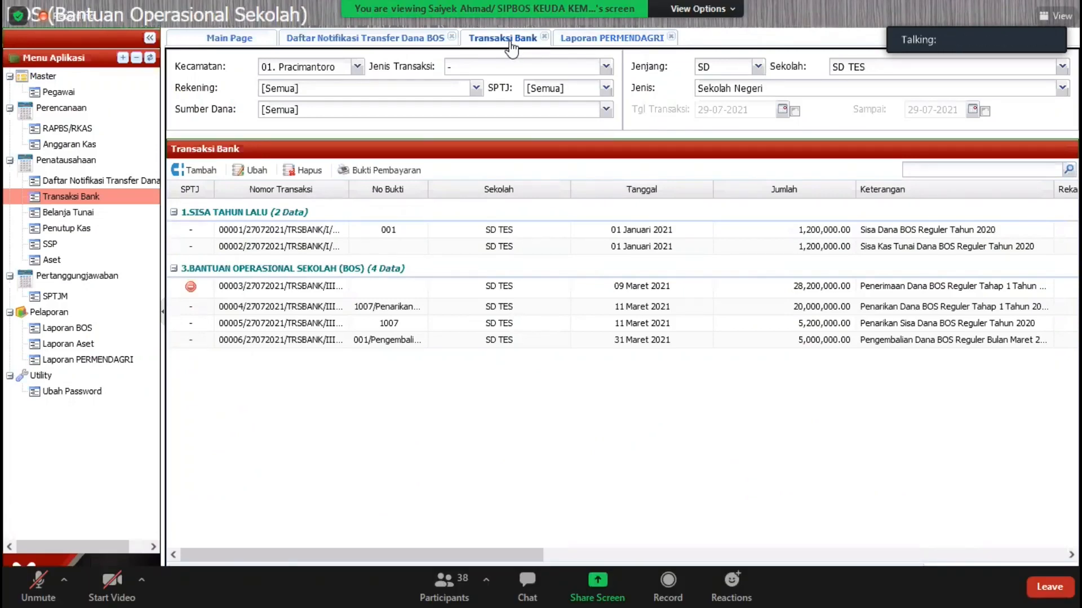
pyautogui.click(38, 585)
pyautogui.click(39, 586)
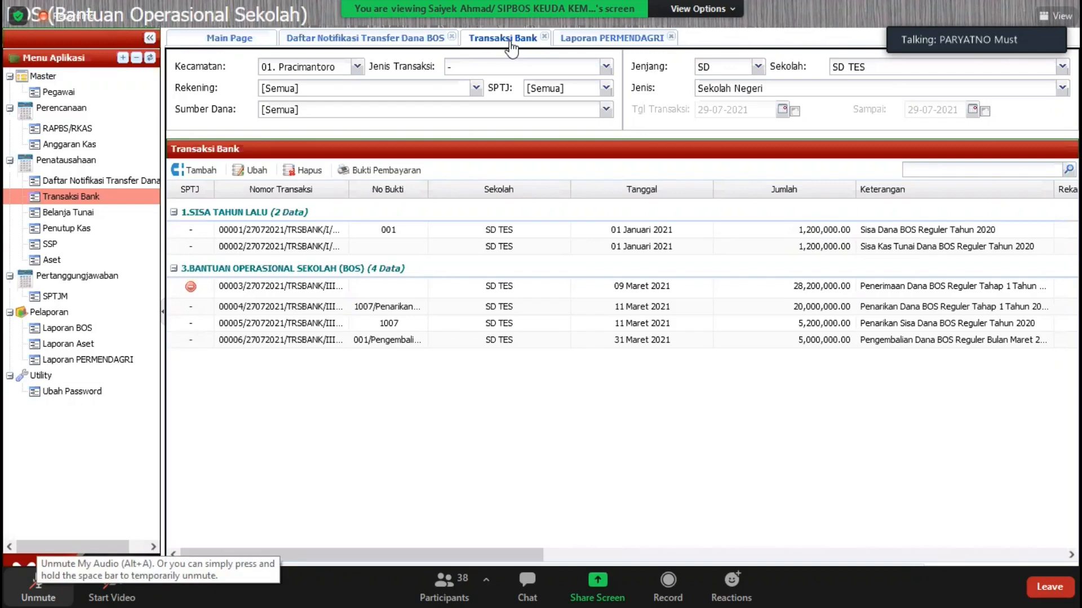
pyautogui.click(38, 583)
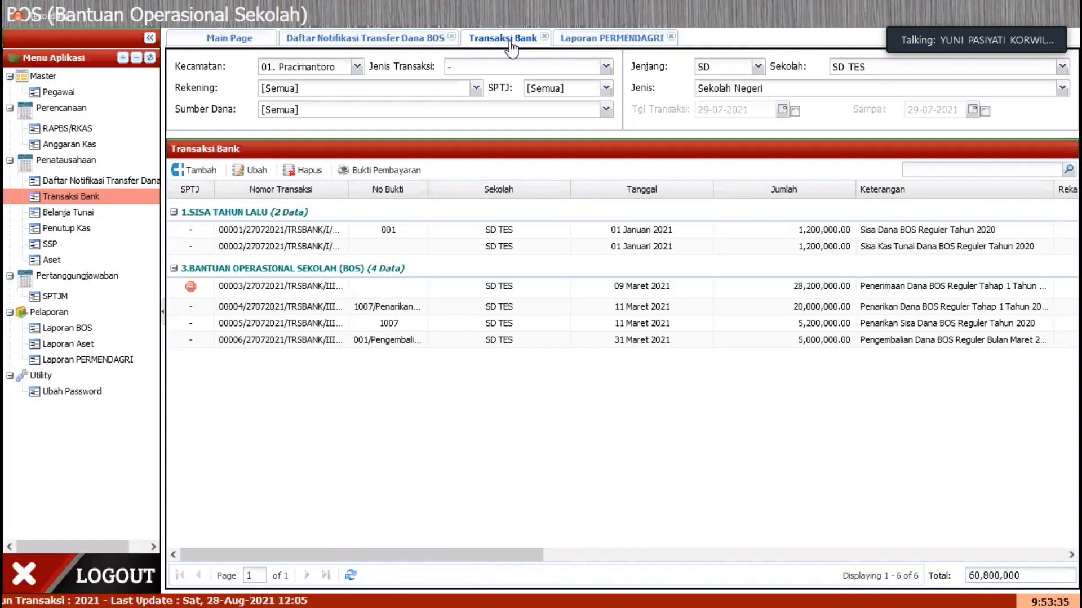
pyautogui.click(38, 586)
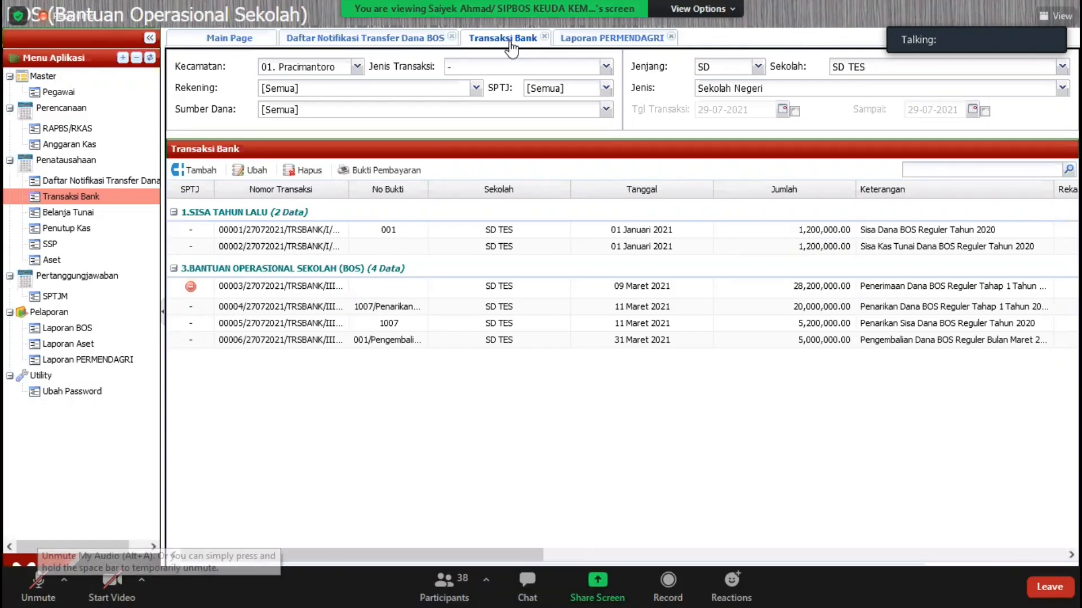
# Step: View the details of the 31 Maret 2021 Pengembalian transaction and close it without changes
pyautogui.click(389, 342)
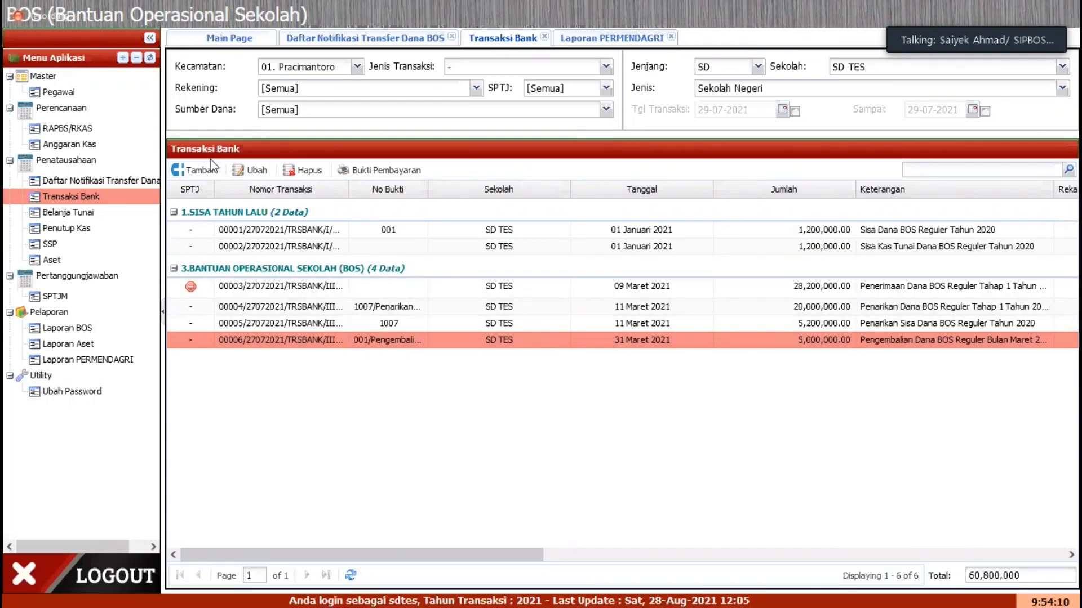
pyautogui.click(251, 171)
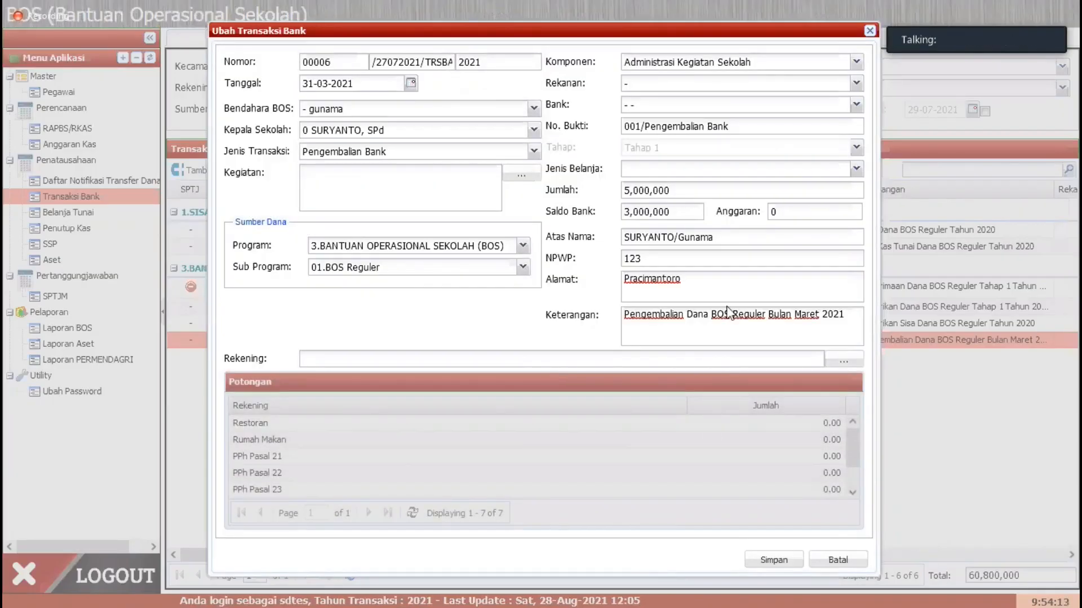
pyautogui.press('Escape')
pyautogui.click(185, 191)
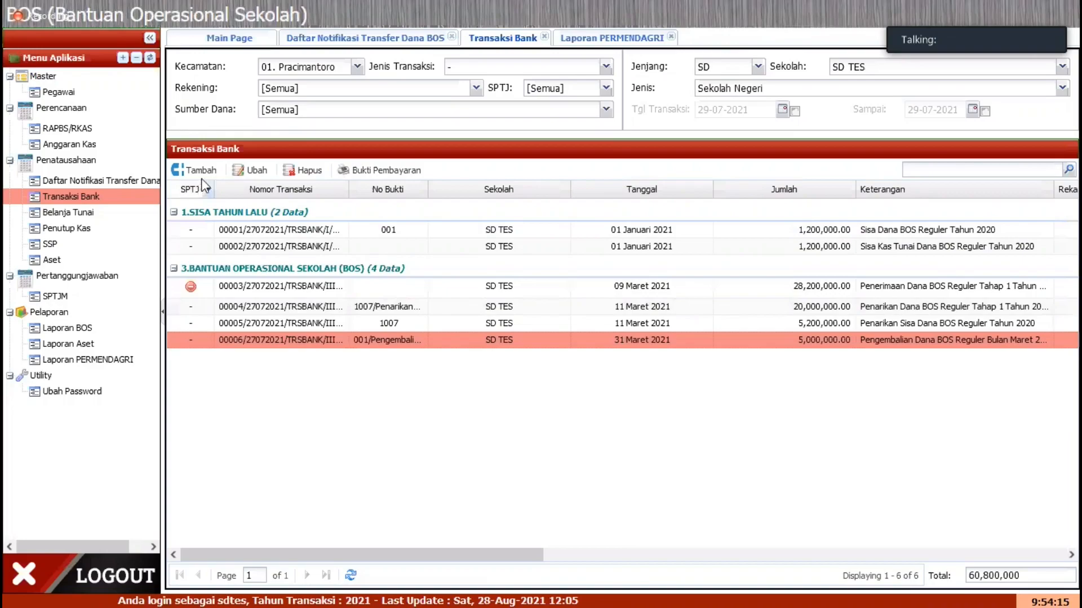
# Step: Start a new bank transaction and set its Tanggal to 30-09-2021
pyautogui.click(206, 170)
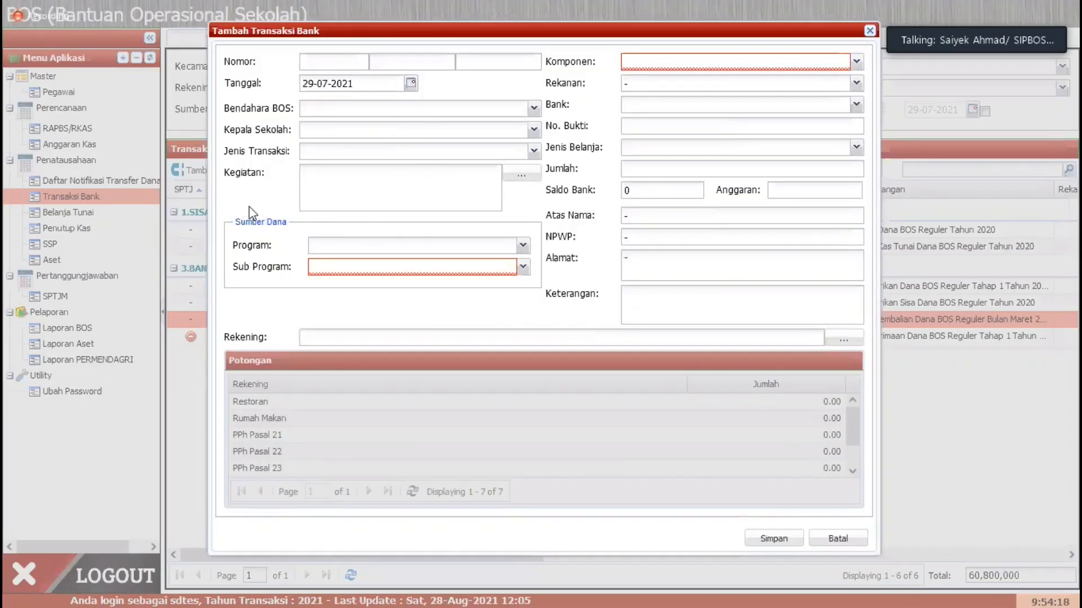
pyautogui.click(411, 83)
pyautogui.click(410, 83)
pyautogui.click(411, 83)
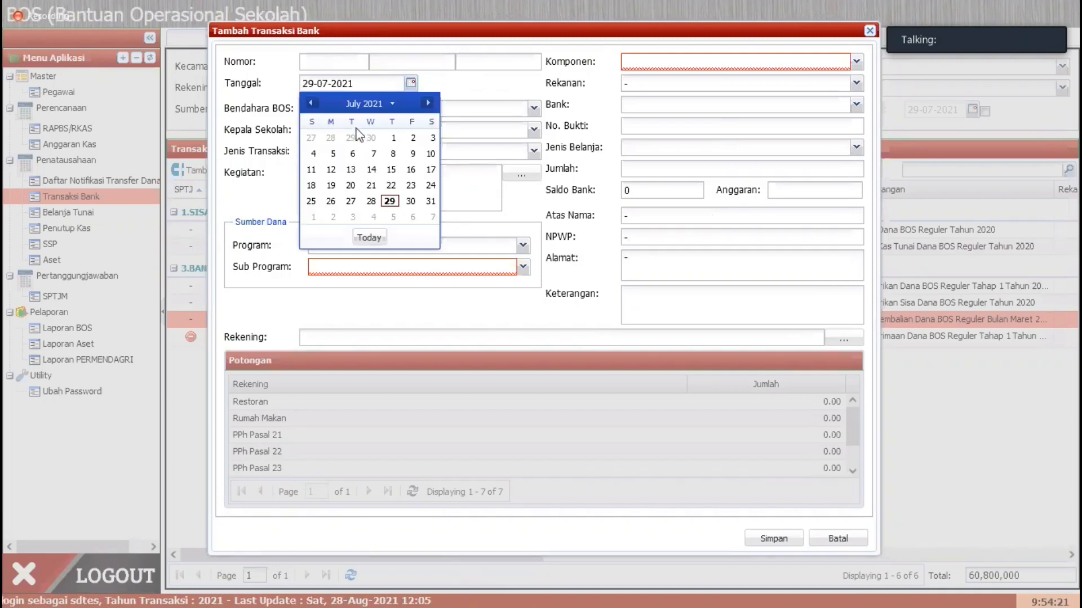
pyautogui.click(311, 103)
pyautogui.click(311, 104)
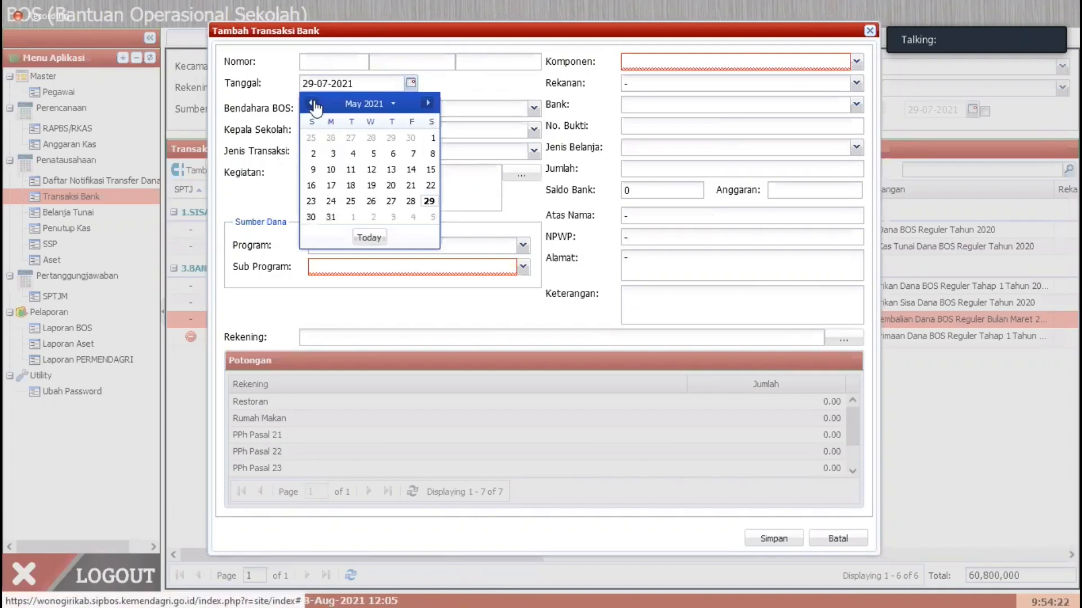
pyautogui.click(428, 104)
pyautogui.click(428, 103)
pyautogui.click(428, 103)
pyautogui.click(428, 103)
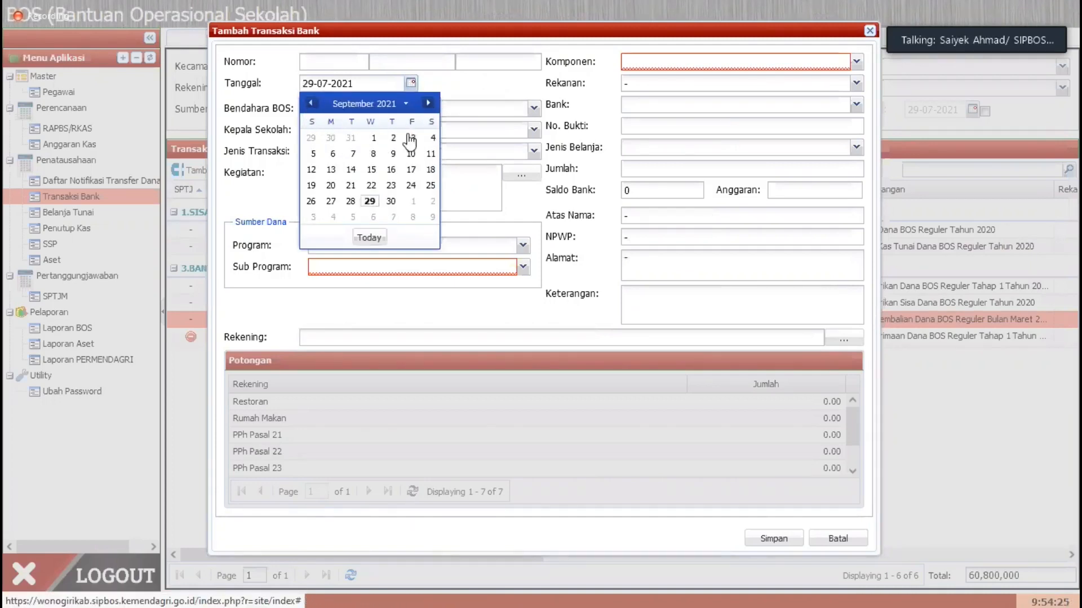
pyautogui.click(391, 201)
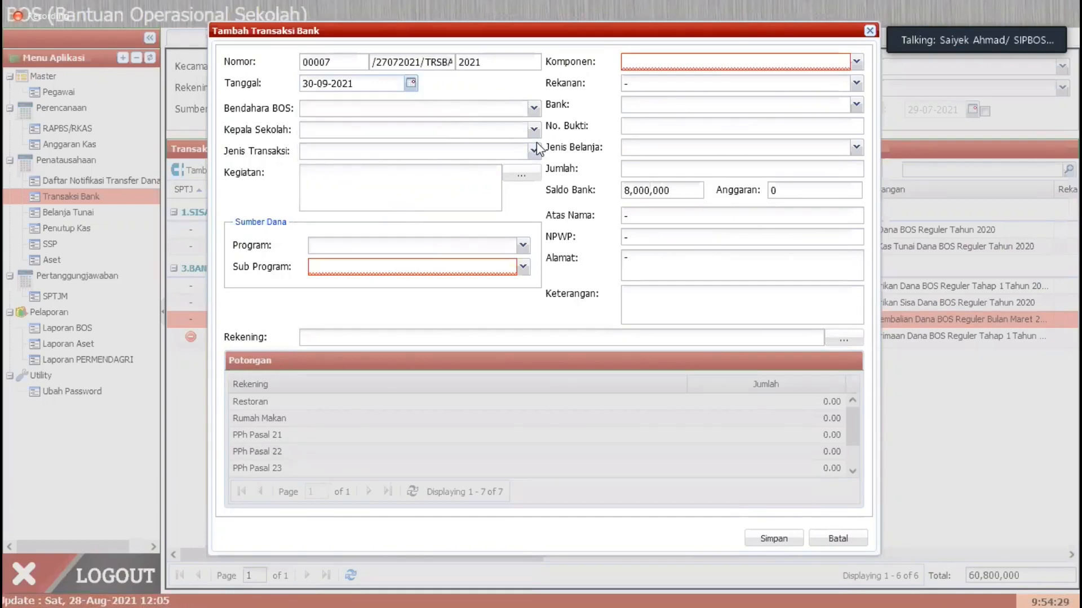
# Step: Select the school's treasurer and head teacher, and set Jenis Transaksi to Pengembalian Bank
pyautogui.click(535, 109)
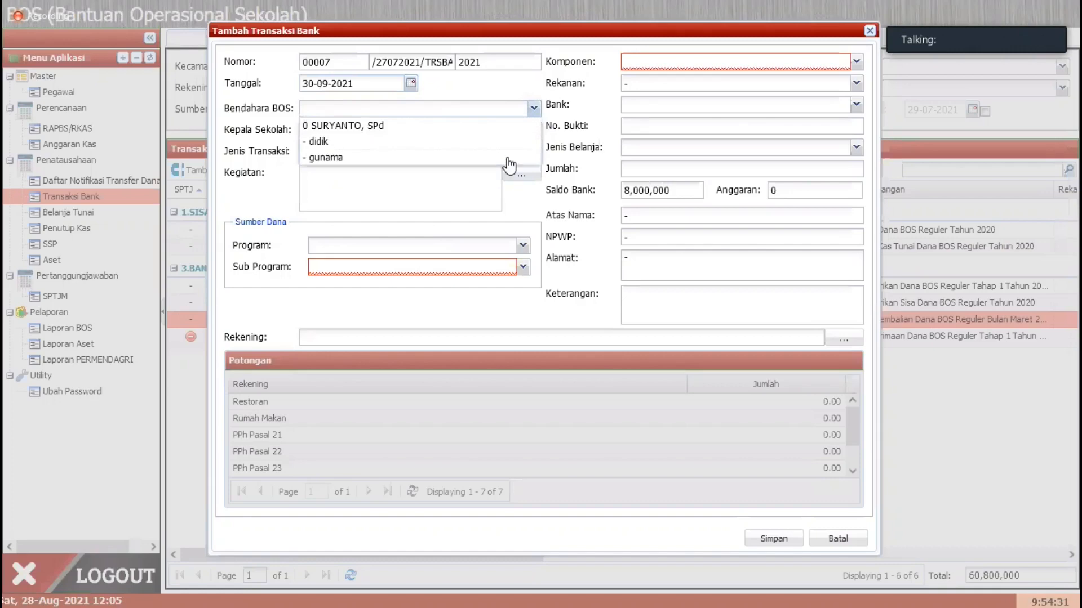
pyautogui.click(507, 158)
pyautogui.click(534, 130)
pyautogui.click(507, 141)
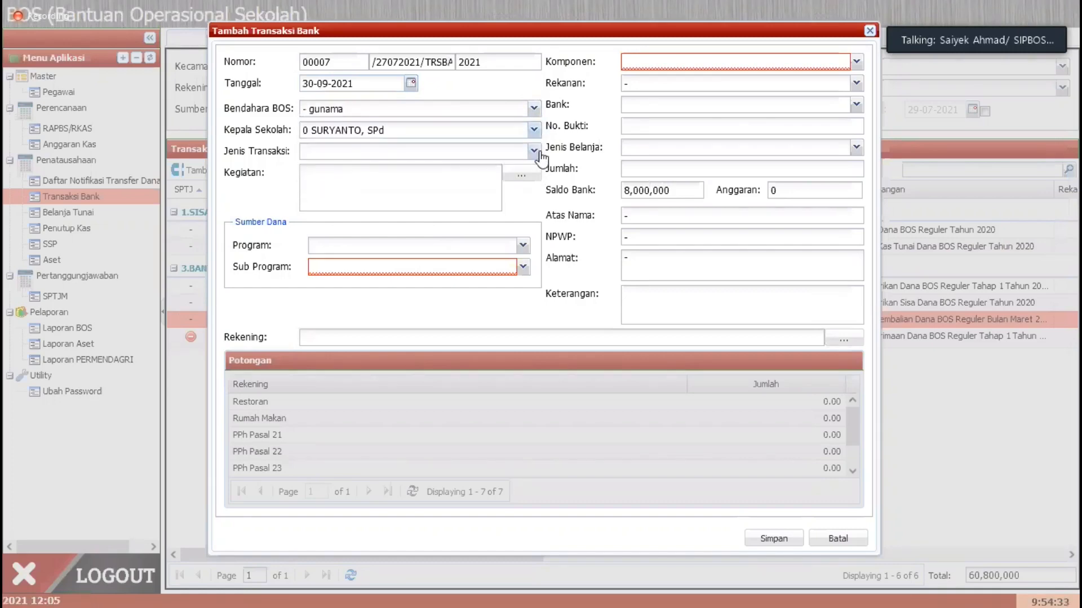
pyautogui.click(534, 151)
pyautogui.click(399, 265)
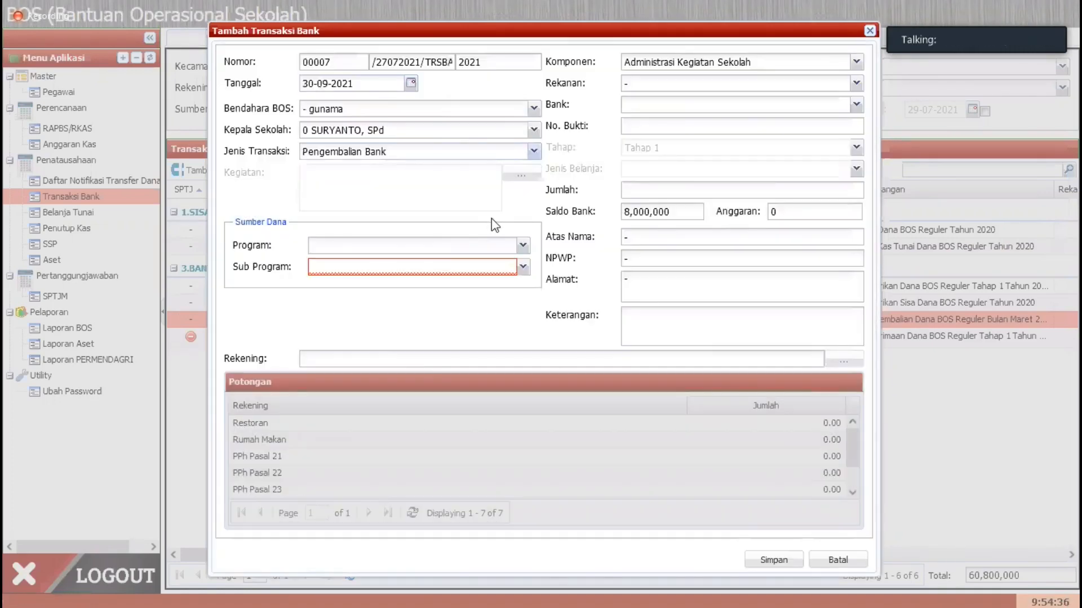
# Step: Set Program to 3.BANTUAN OPERASIONAL SEKOLAH (BOS) with Sub Program 01.BOS Reguler, and fill Bank with "- -" and No. Bukti with "-"
pyautogui.click(523, 248)
pyautogui.click(439, 281)
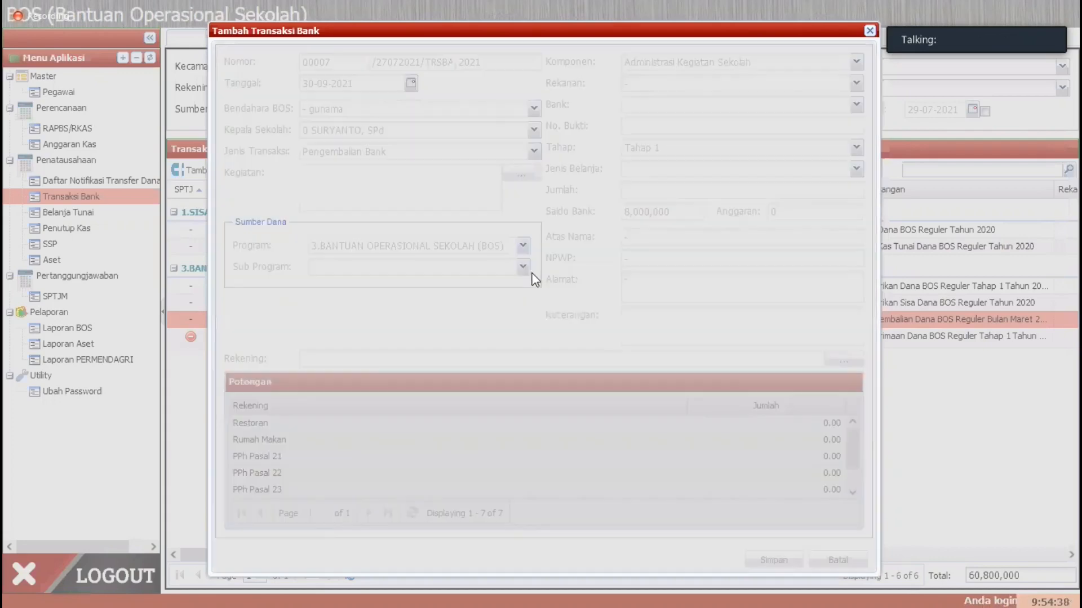
pyautogui.click(523, 267)
pyautogui.click(454, 285)
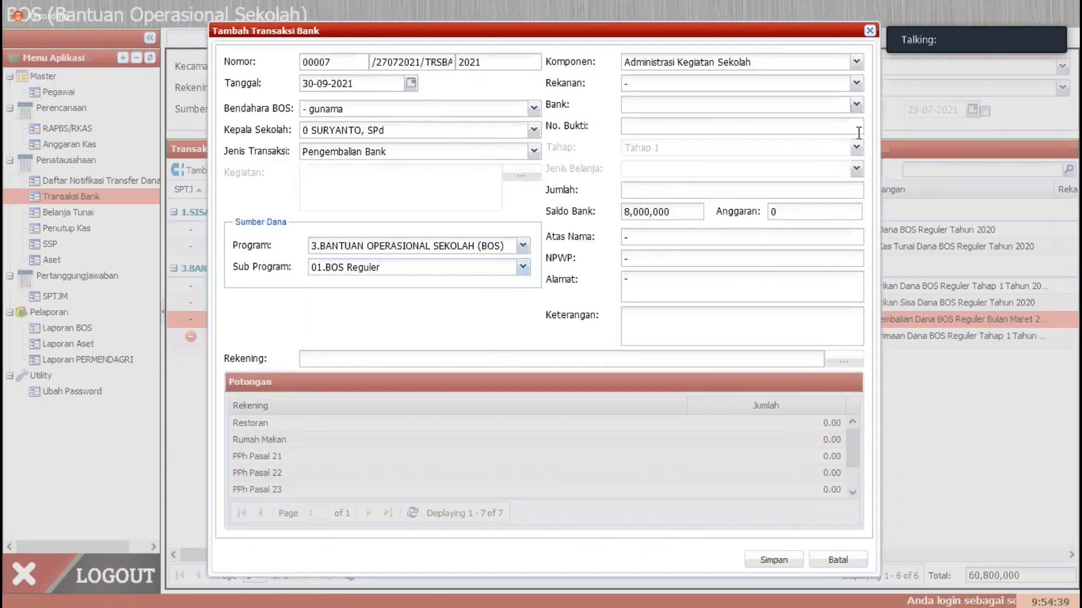
pyautogui.click(856, 105)
pyautogui.click(728, 131)
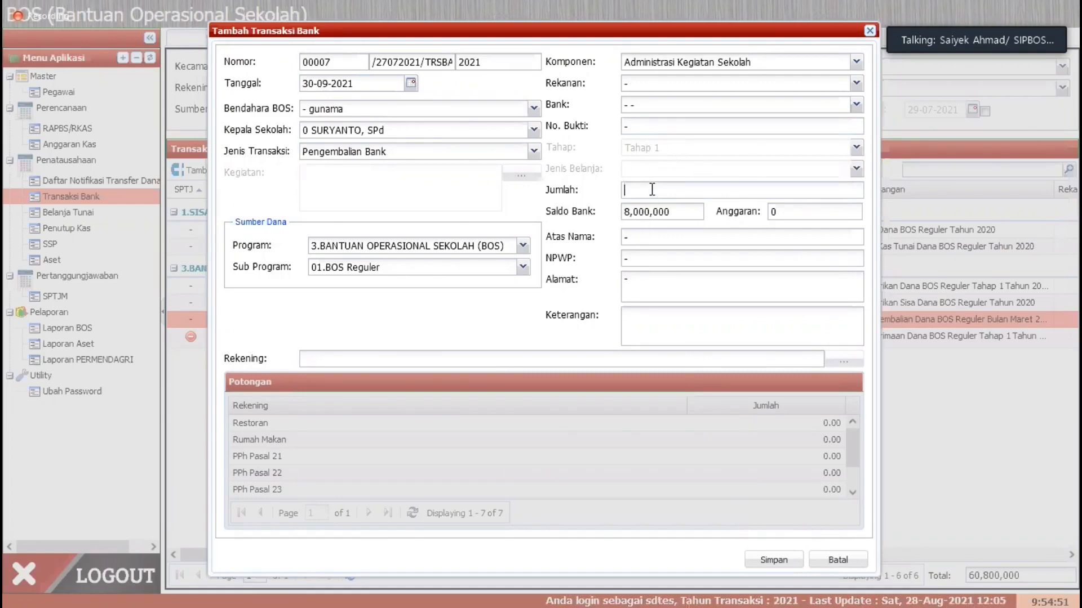
# Step: Enter "Pengembalian Bank atas kelebihan tarik tunai dana bos reguler tahap 2" as the Keterangan
pyautogui.click(685, 328)
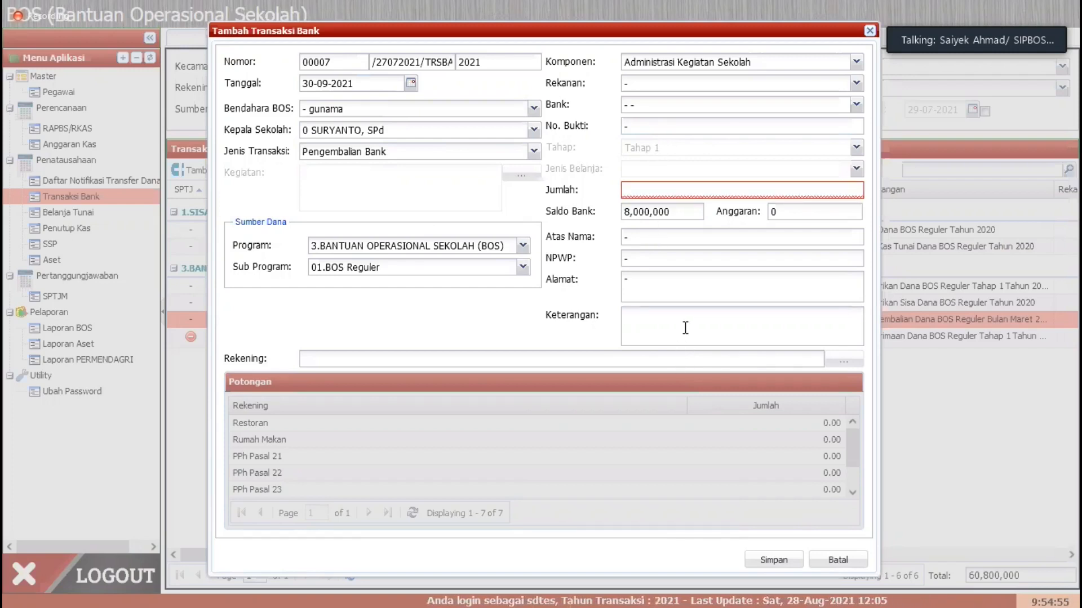
pyautogui.write('Pengem')
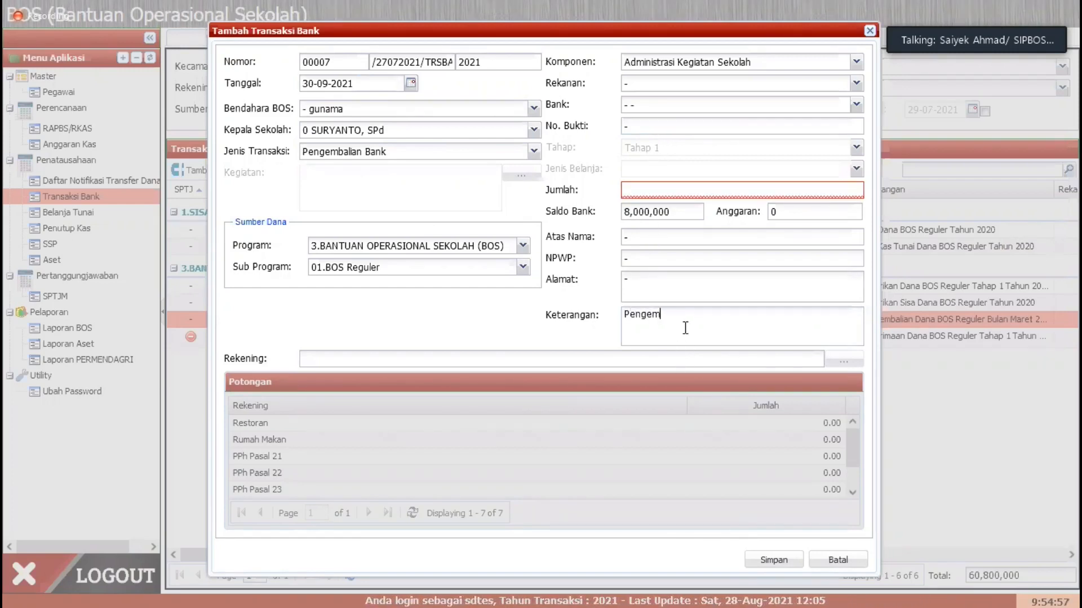
pyautogui.write('balian Ba')
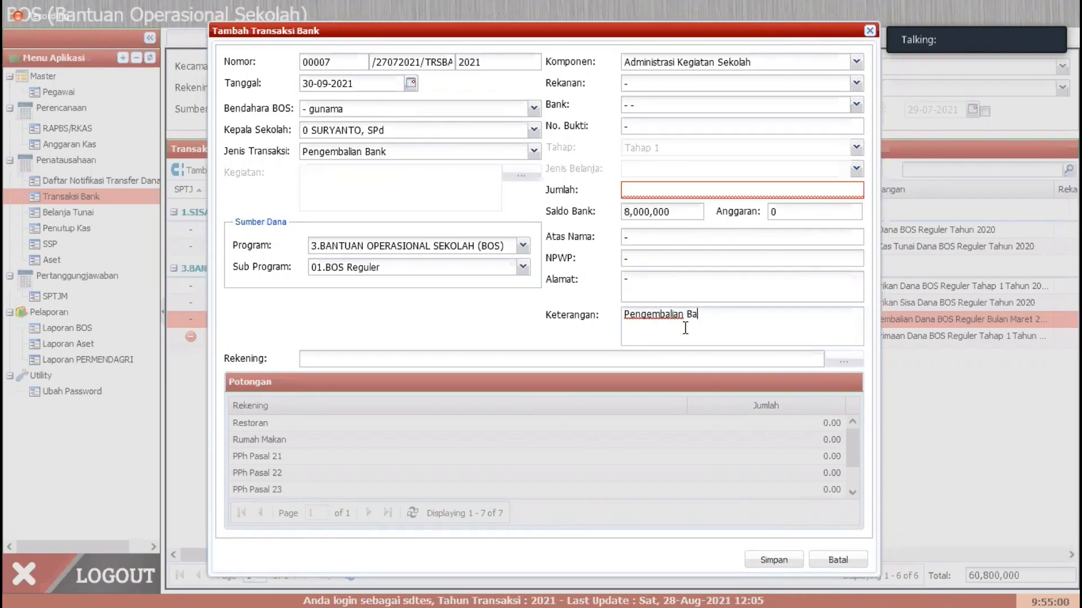
pyautogui.write('nk at')
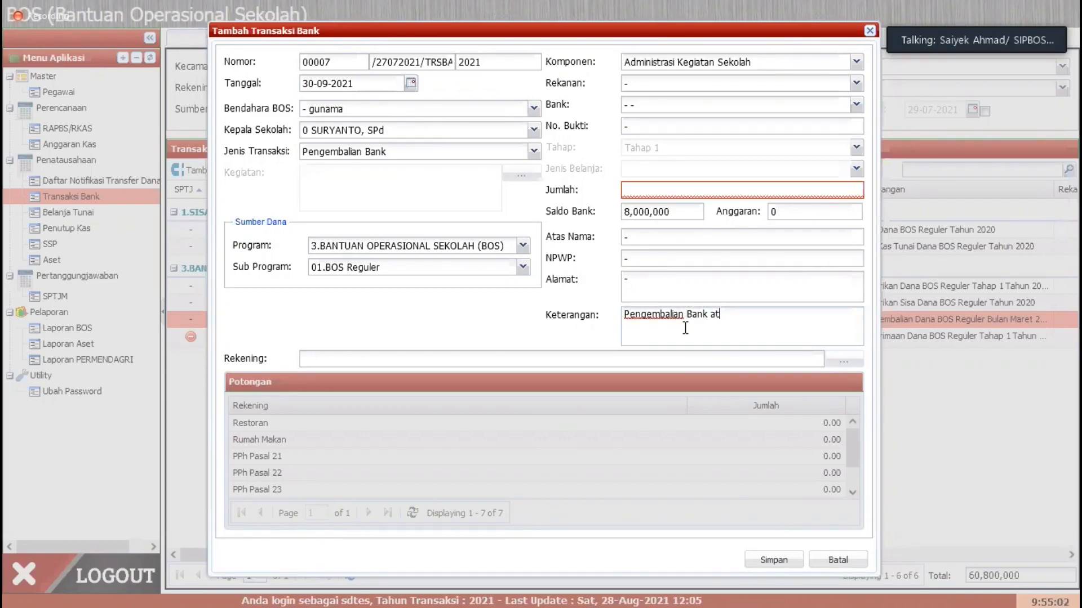
pyautogui.write('as kelebi')
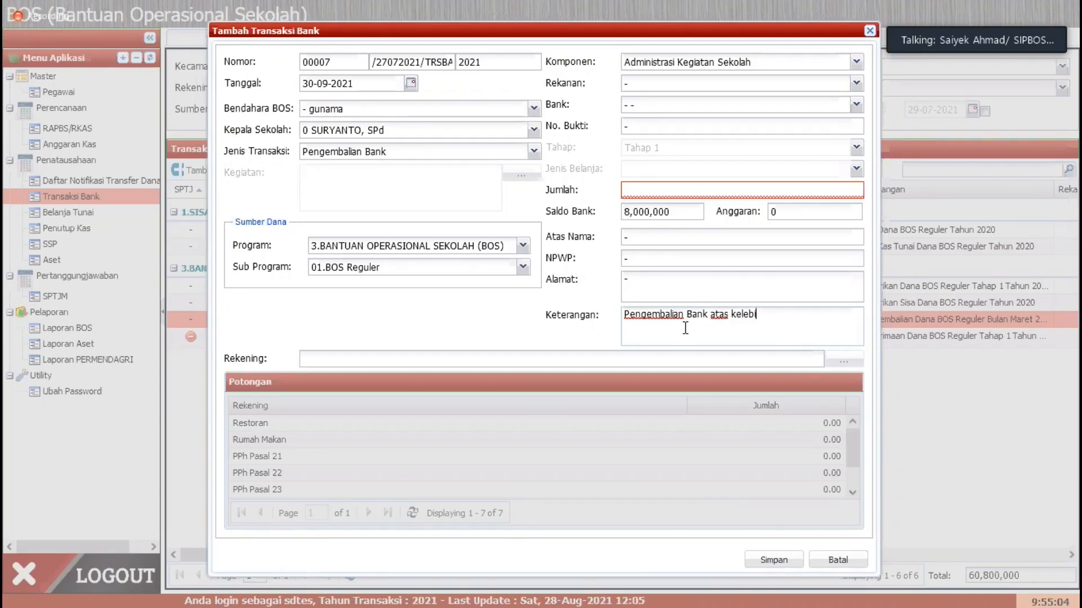
pyautogui.write('han tar')
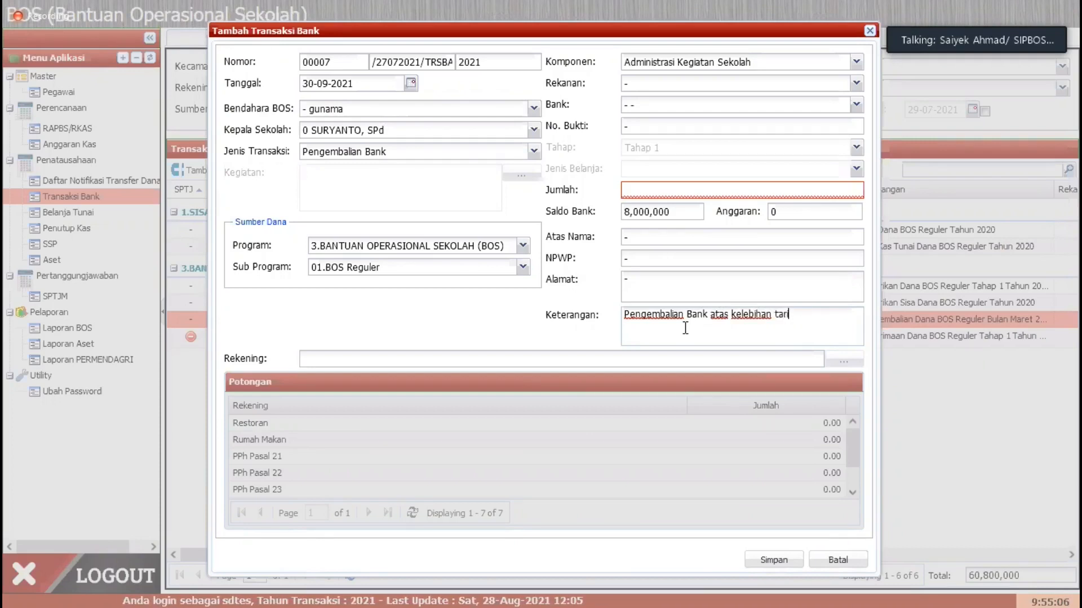
pyautogui.write('ik tunaai dana bos')
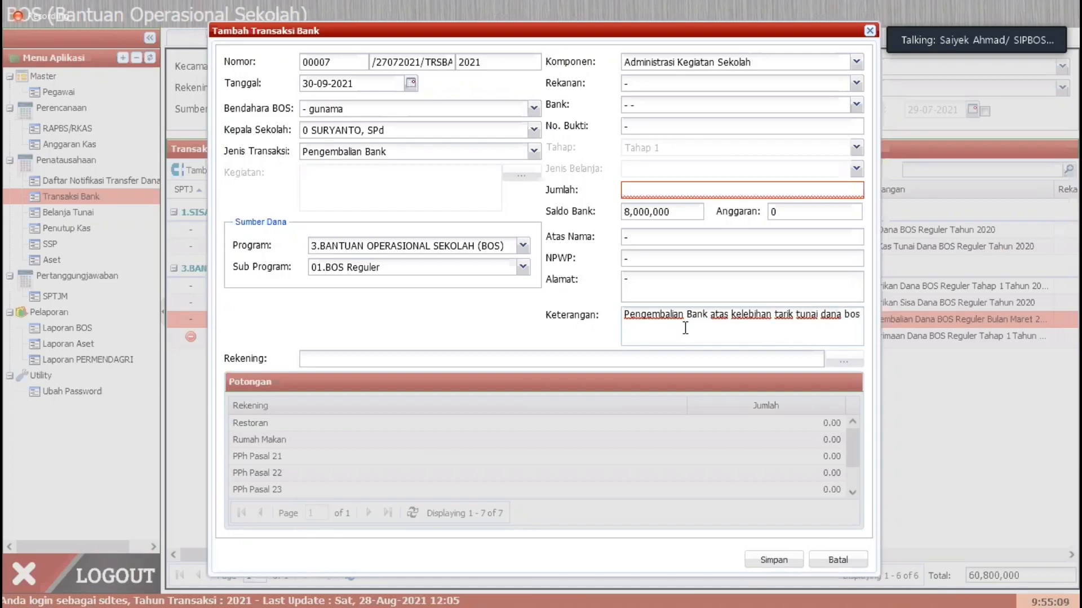
pyautogui.write(' reguler ')
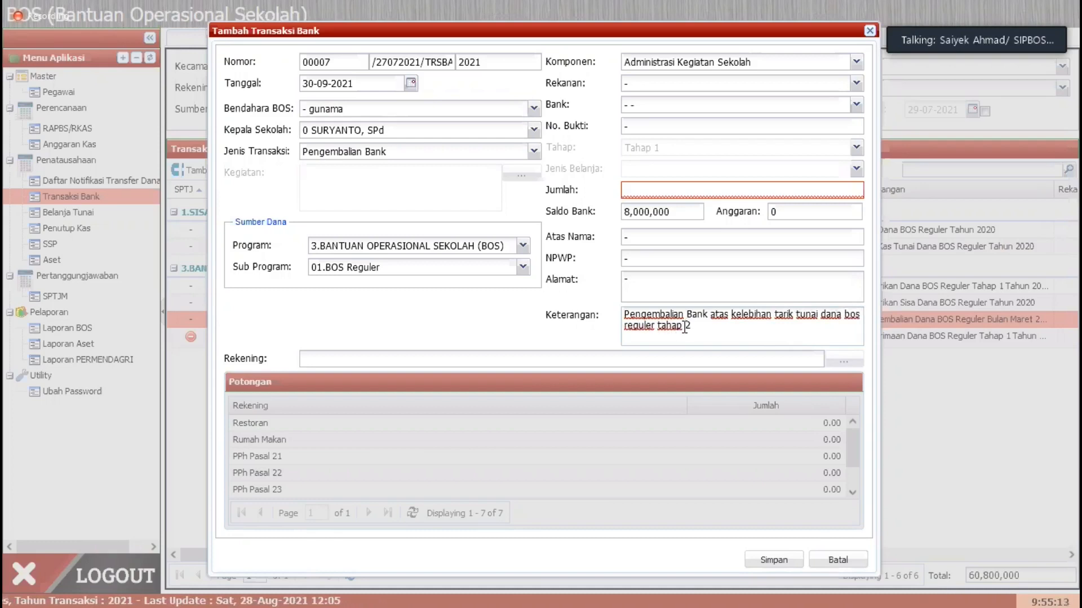
pyautogui.write('tahap 2 tahu')
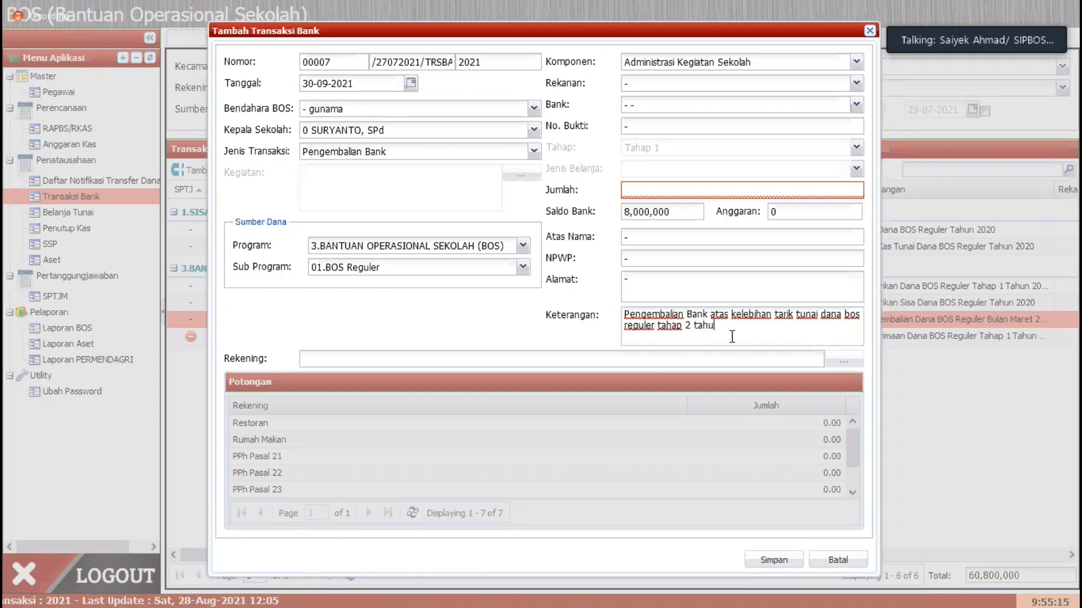
pyautogui.write('n 201')
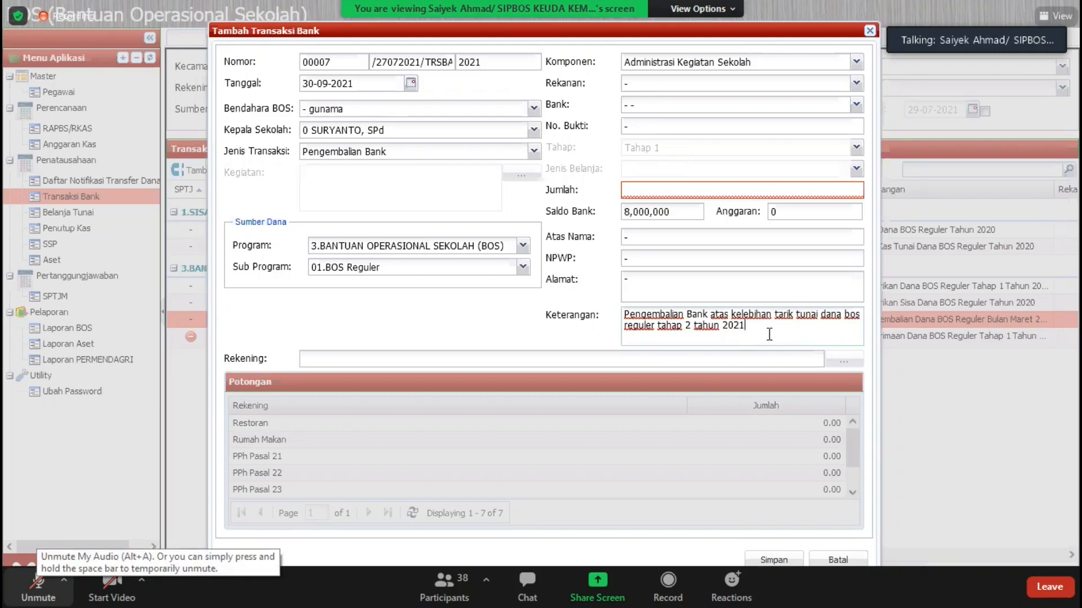
# Step: Complete the Keterangan by appending "tahun 2021" after "reguler tahap 2"
pyautogui.moveTo(768, 326); pyautogui.dragTo(623, 317)
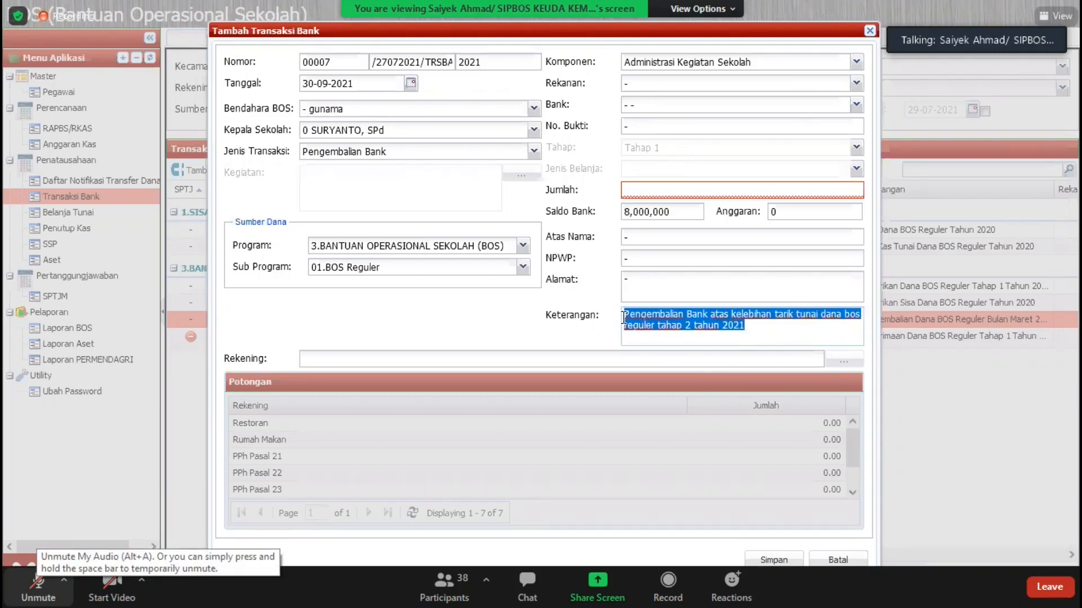
pyautogui.click(746, 331)
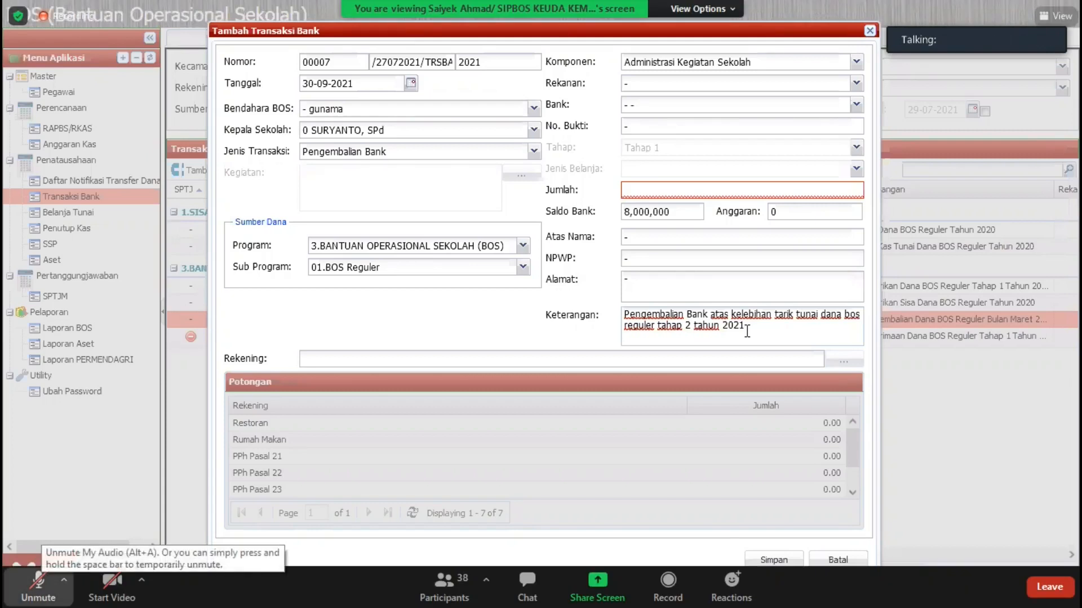
pyautogui.click(39, 586)
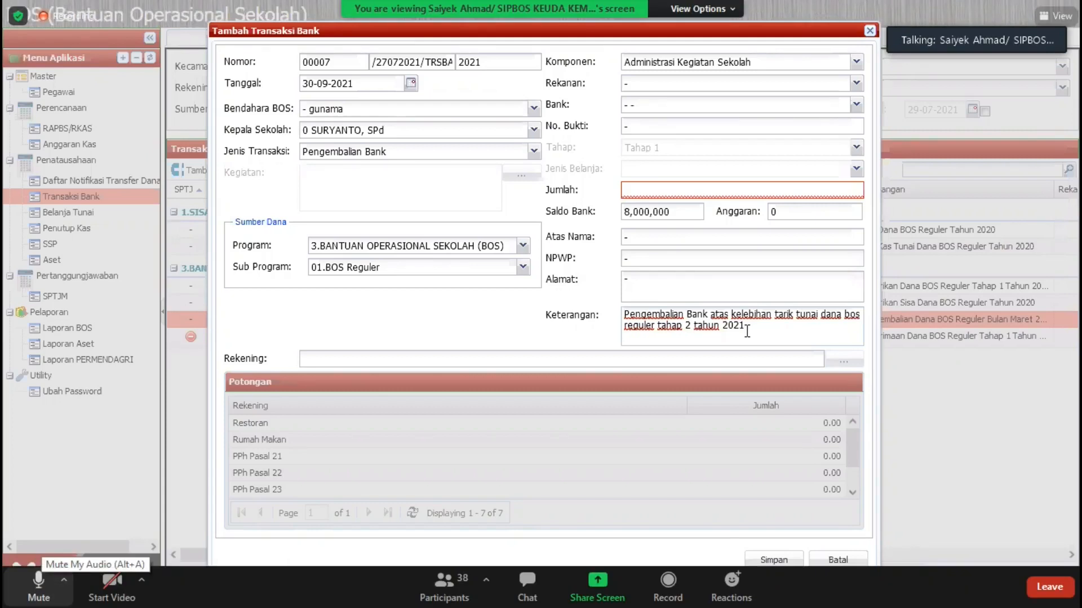
pyautogui.click(39, 586)
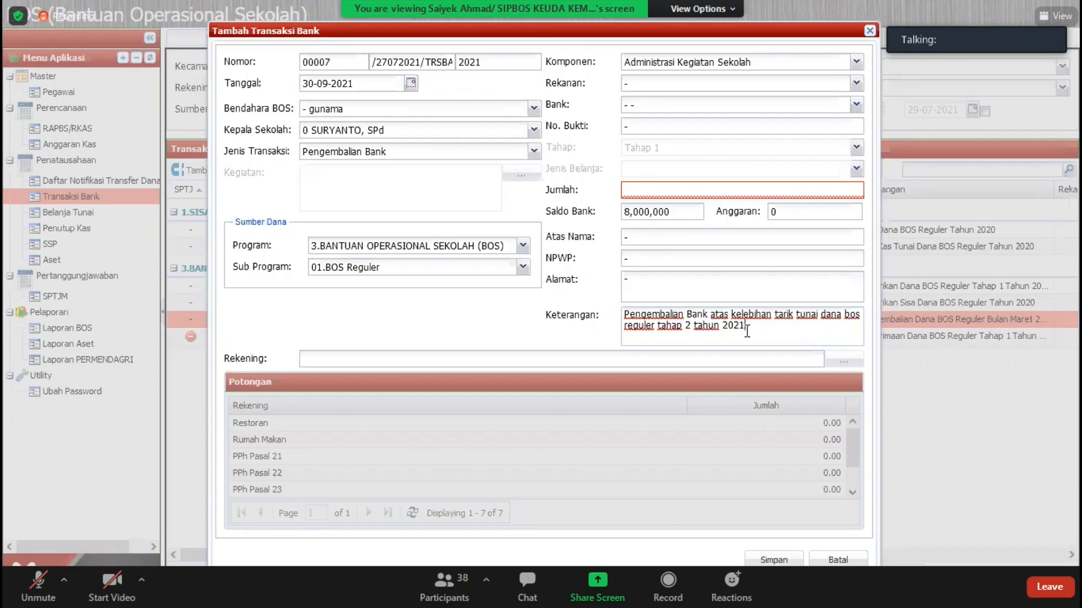
pyautogui.click(38, 587)
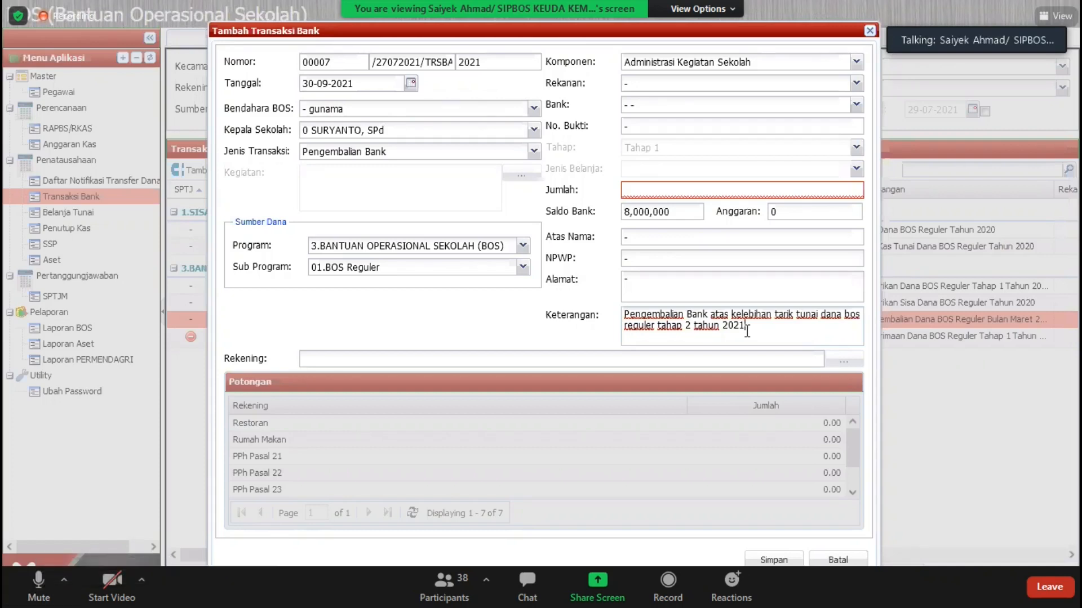
pyautogui.click(39, 586)
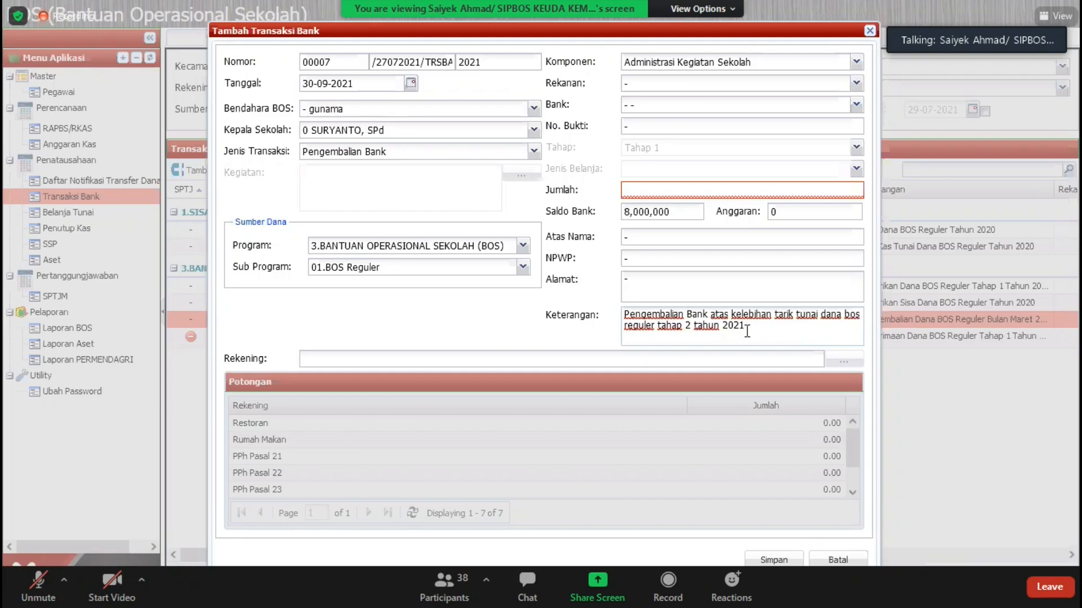
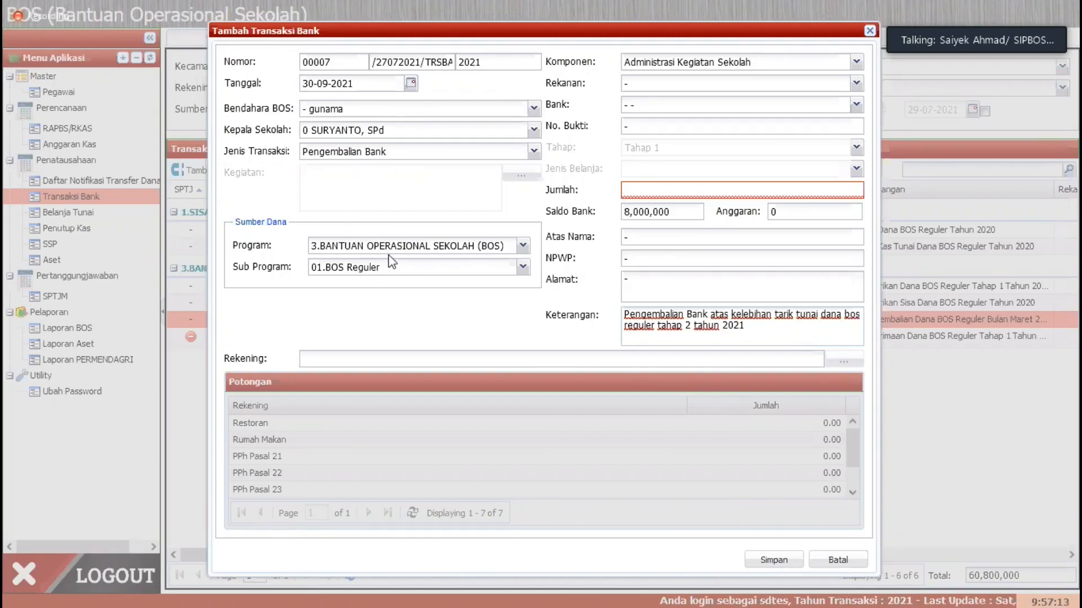
# Step: Reword the Keterangan to "Pengembalian Bank atas Honor GTT bulan Jan - Maret tahun 2021" and close the transaction form without saving
pyautogui.moveTo(759, 336); pyautogui.dragTo(567, 300)
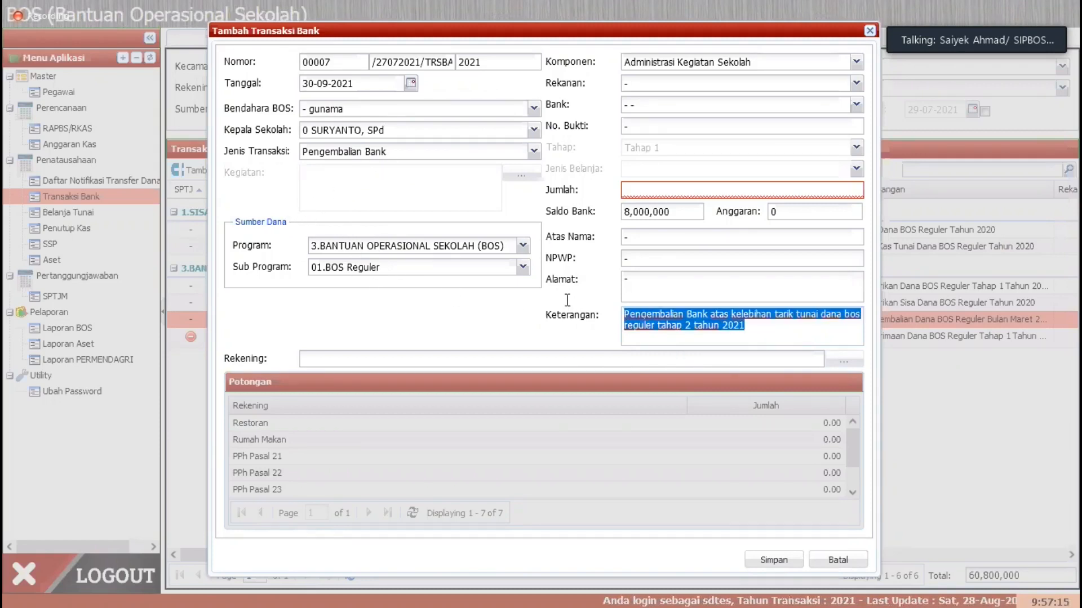
pyautogui.click(770, 329)
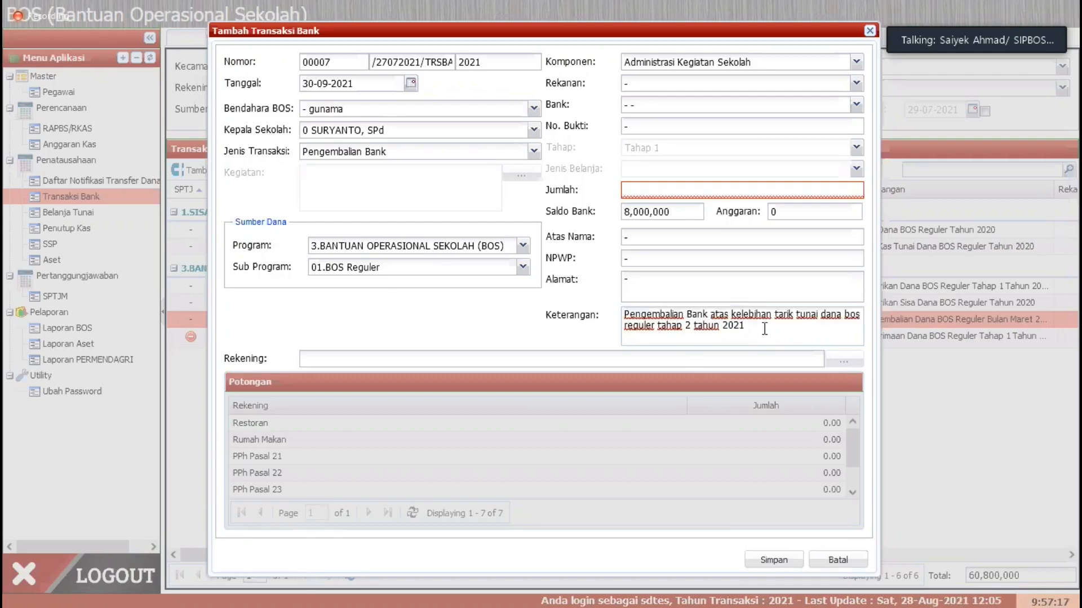
pyautogui.moveTo(730, 320); pyautogui.dragTo(731, 314)
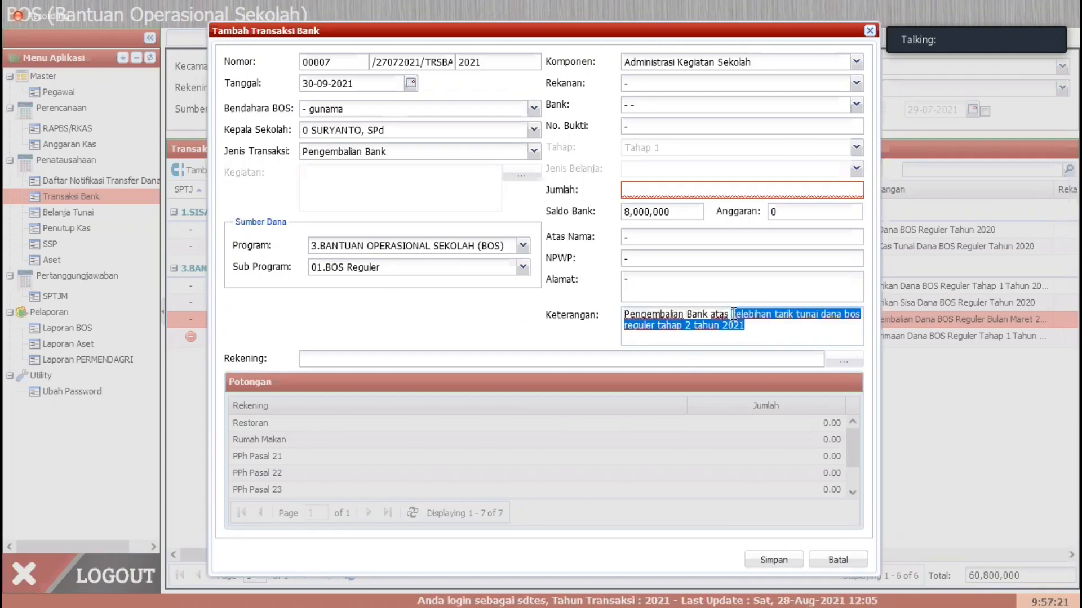
pyautogui.press('BackSpace')
pyautogui.write('Honor GTT')
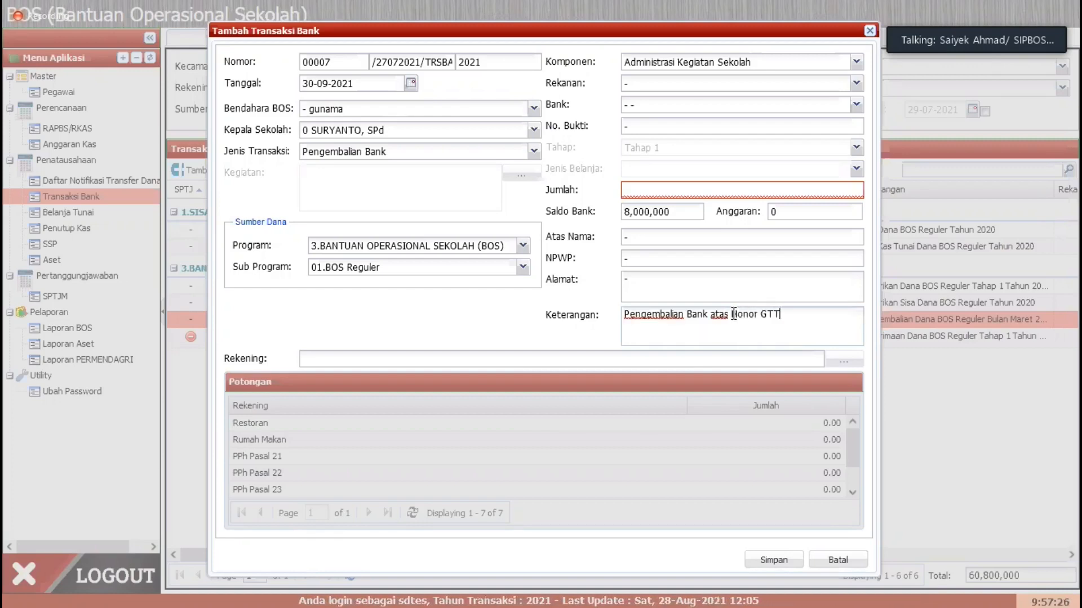
pyautogui.write(' bulan Jan ')
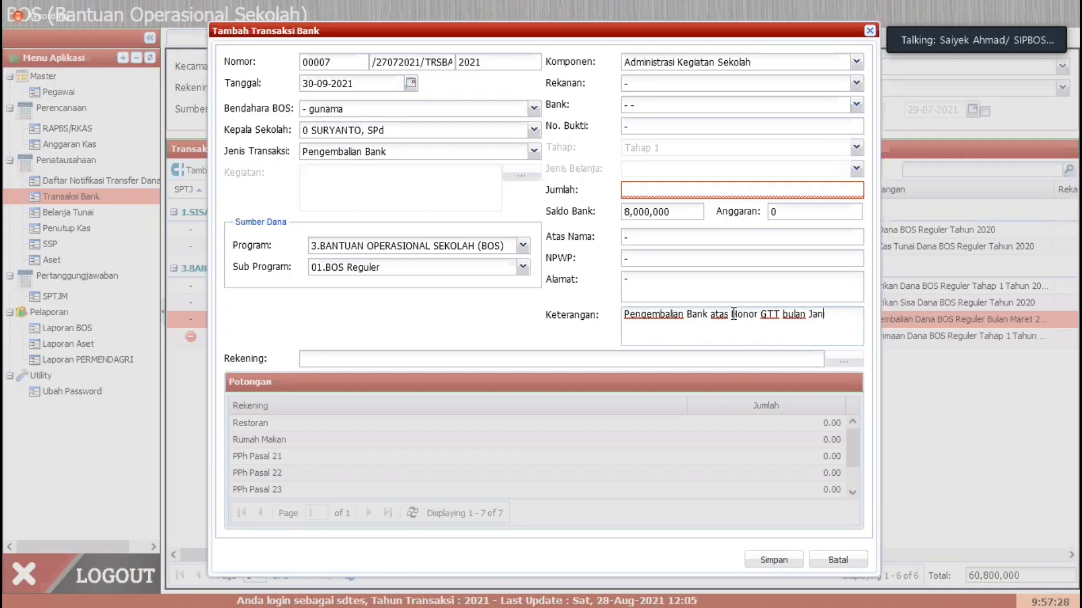
pyautogui.write('- Maret')
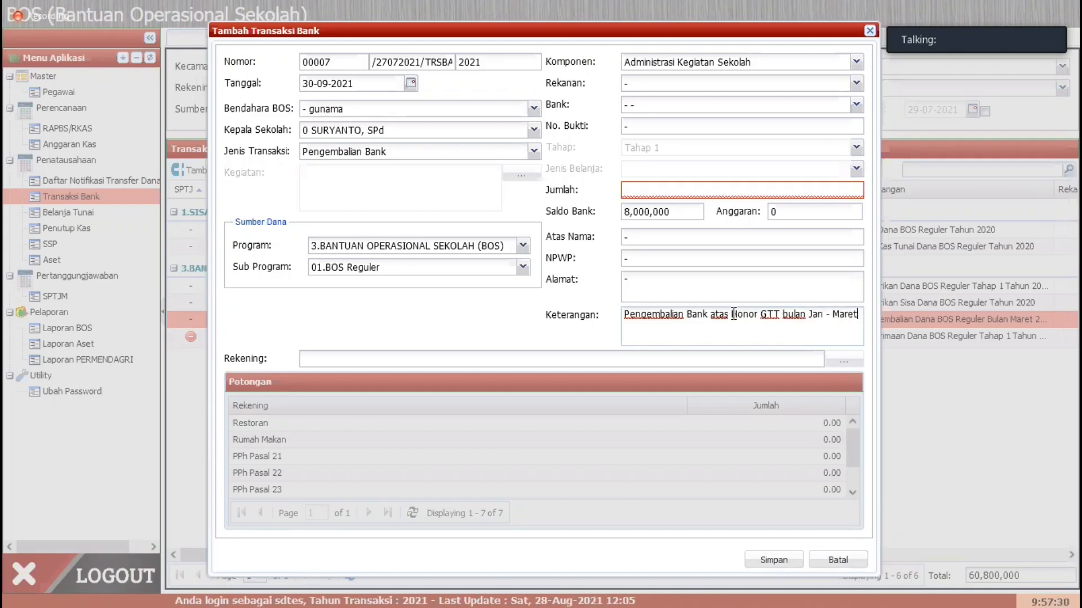
pyautogui.write(' tahun 2021')
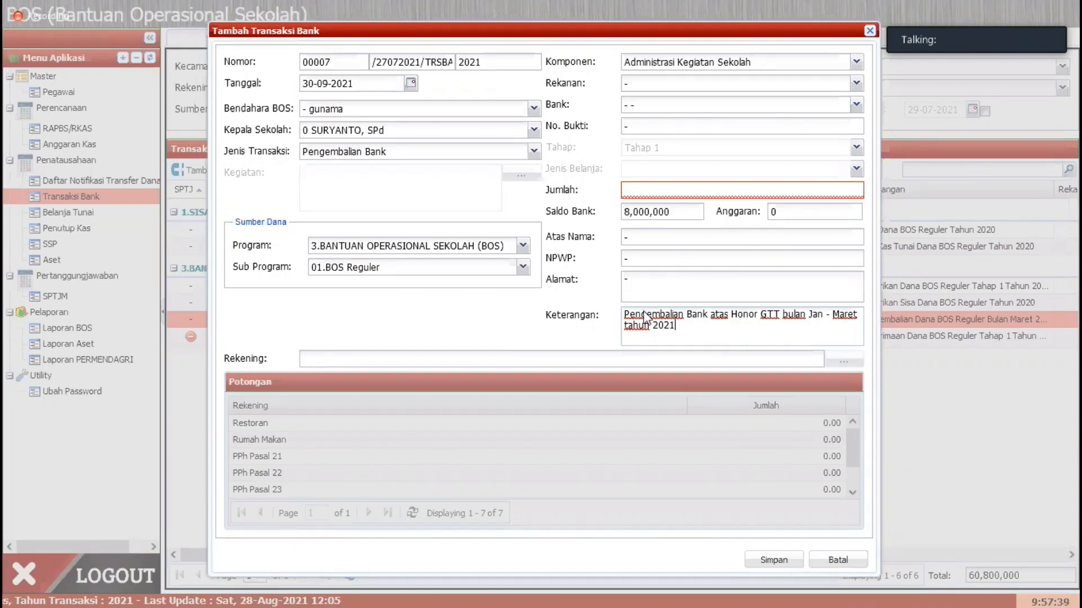
pyautogui.press('Escape')
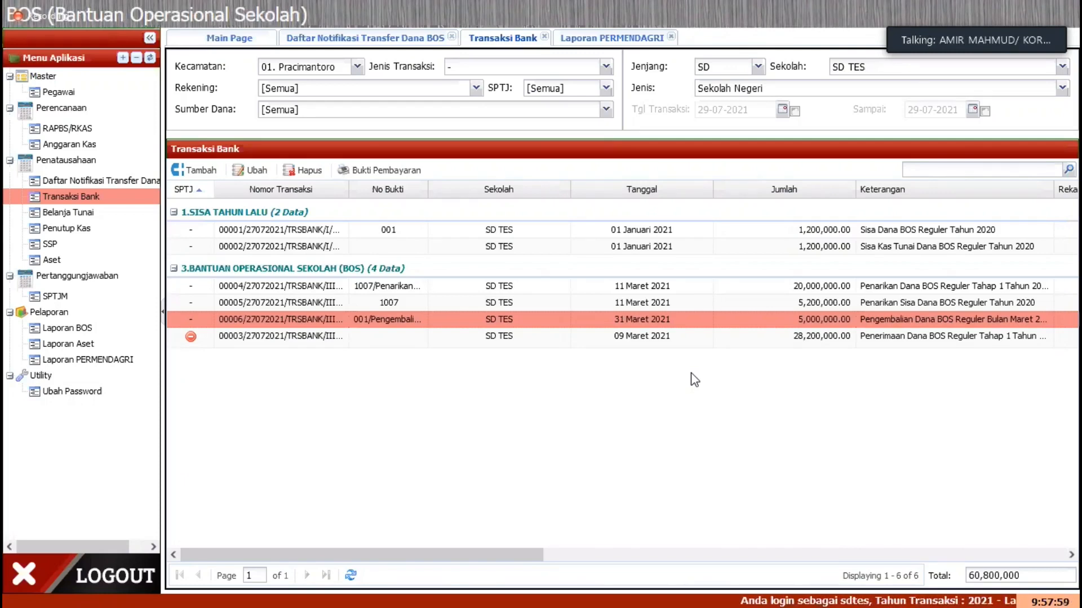
# Step: Review SD TES's tahap 1 transfer notification, its Transaksi Bank list and the Laporan PERMENDAGRI settings
pyautogui.click(313, 39)
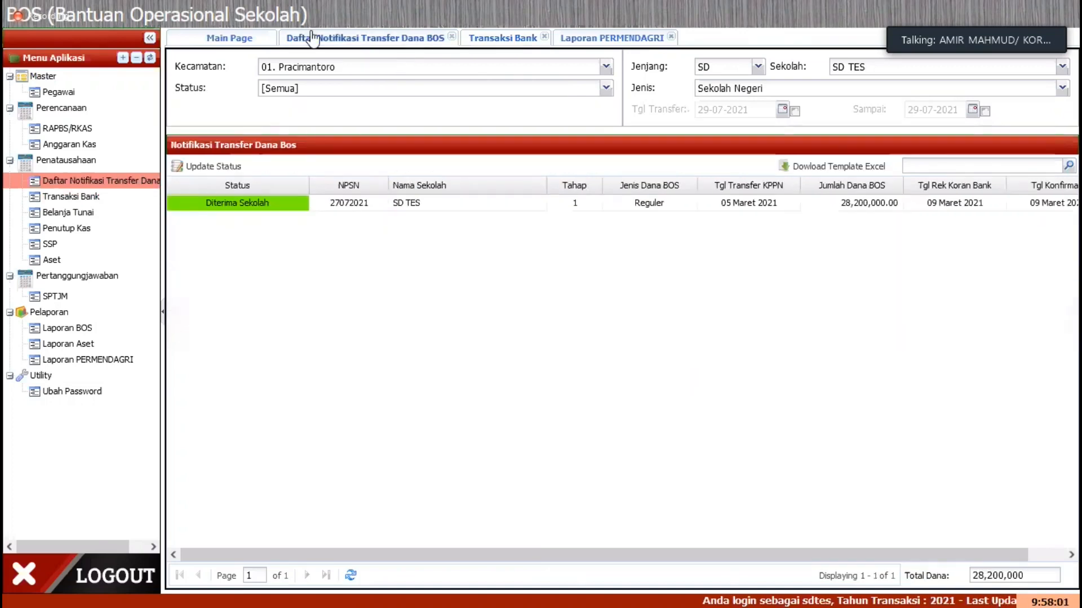
pyautogui.click(470, 206)
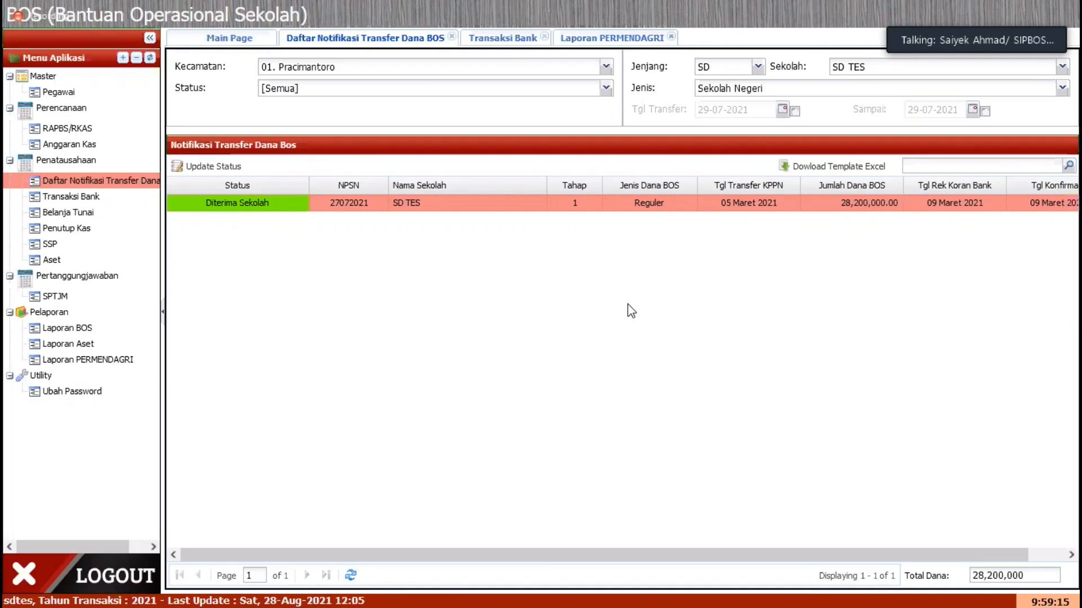
pyautogui.click(502, 41)
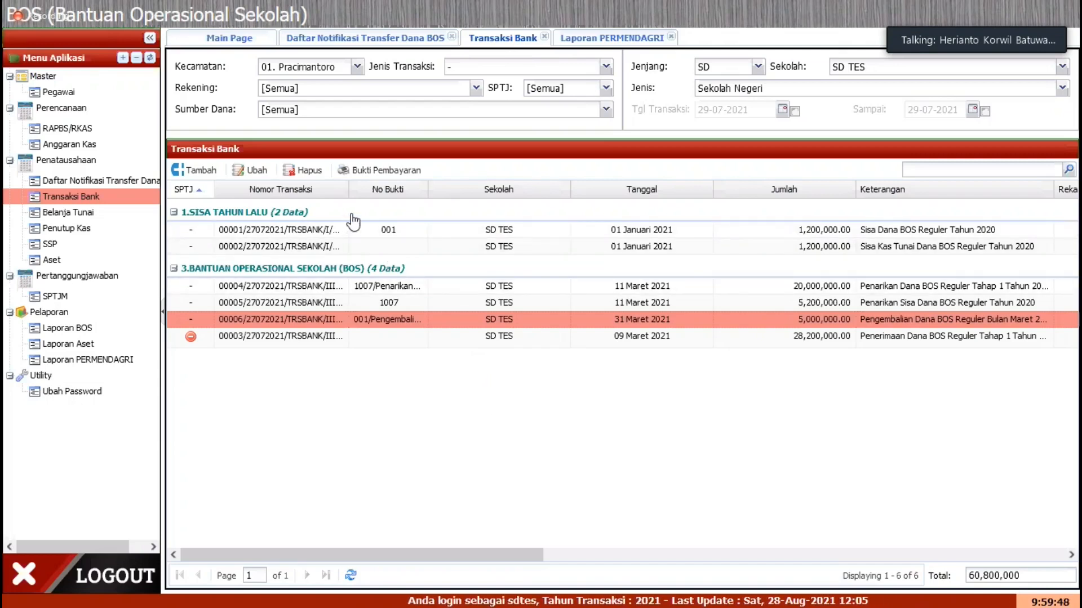
pyautogui.click(357, 67)
pyautogui.click(370, 134)
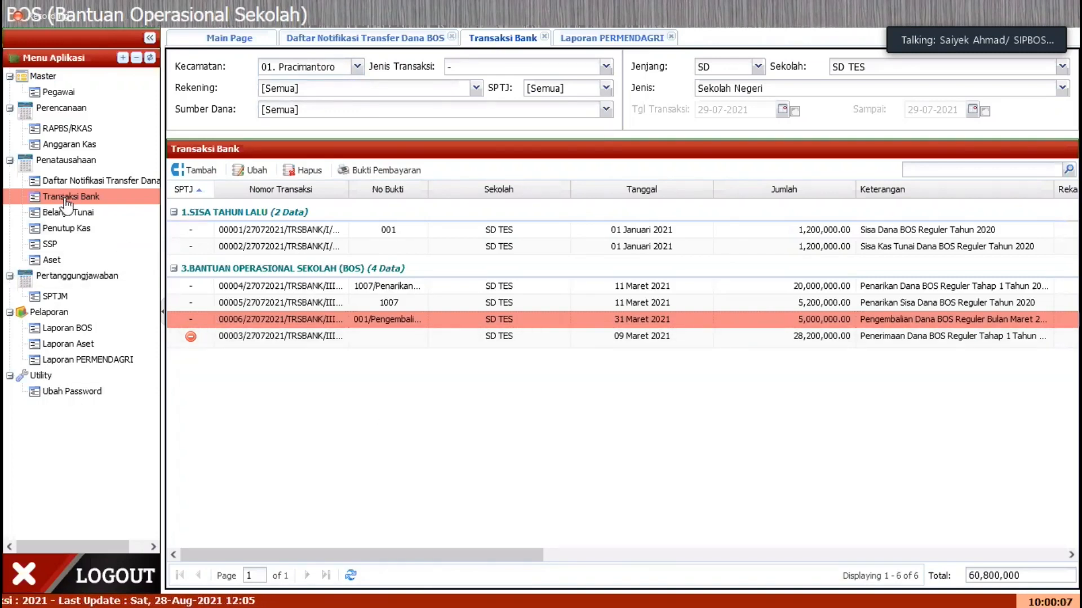
pyautogui.click(574, 40)
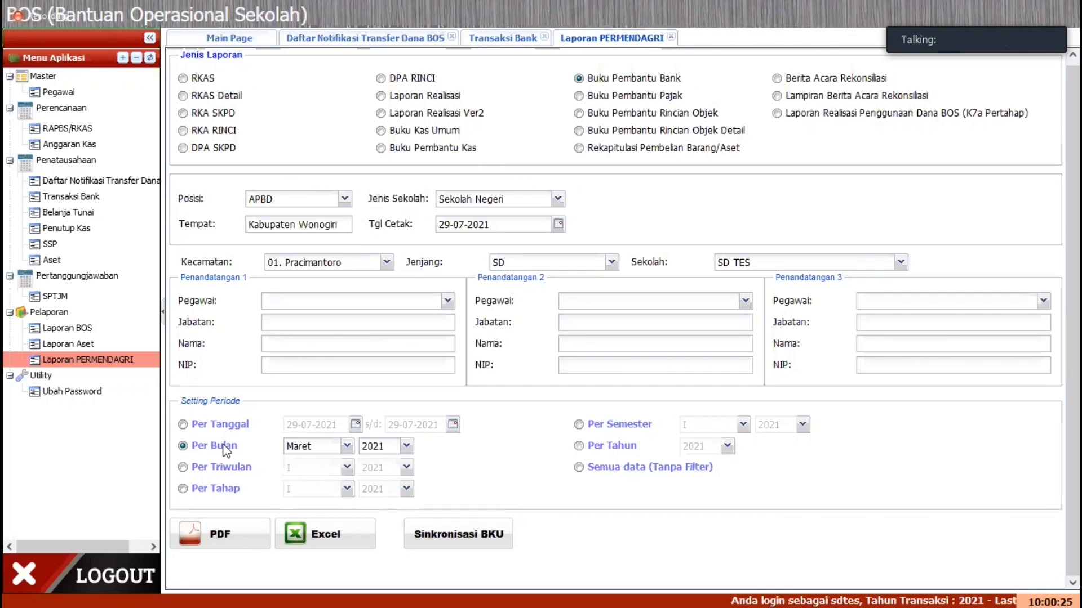
# Step: Select the 20,000,000.00 tahap 1 withdrawal of 11 Maret 2021 in Transaksi Bank, and open the Belanja Tunai list
pyautogui.click(495, 42)
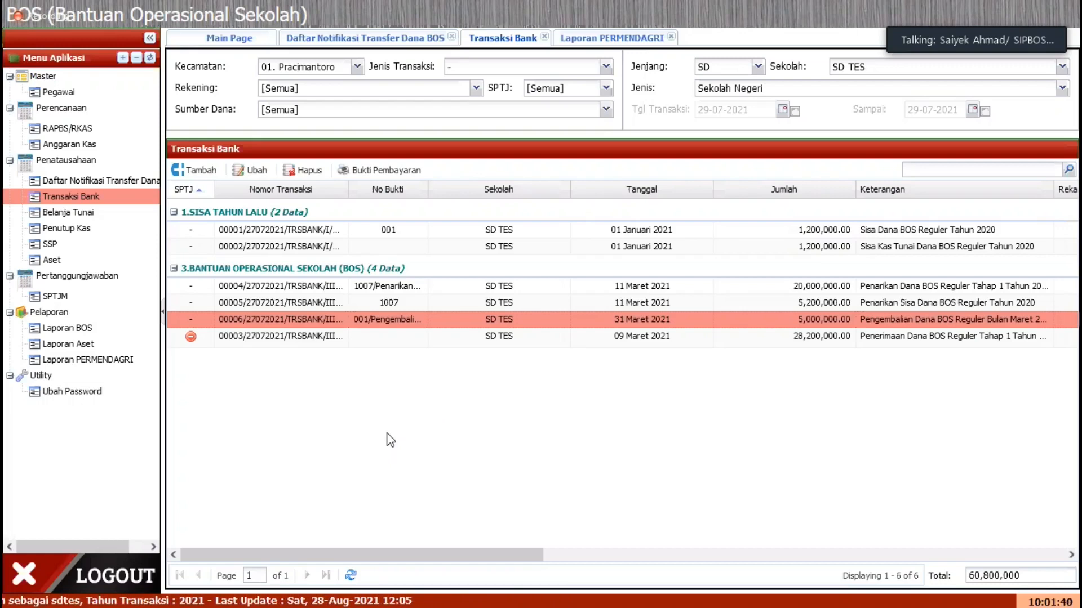
pyautogui.click(694, 291)
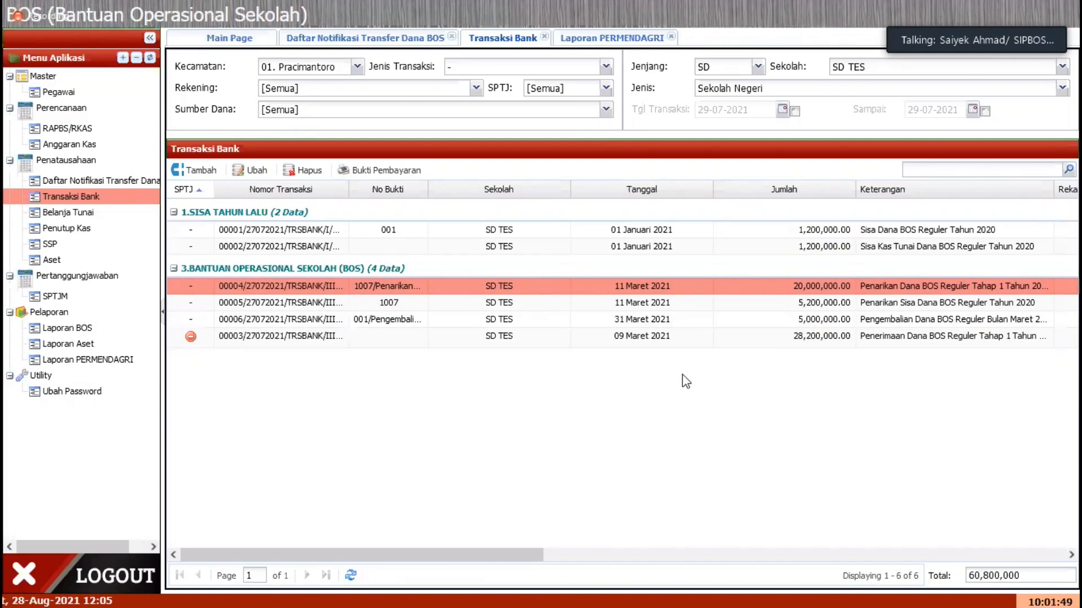
pyautogui.click(113, 212)
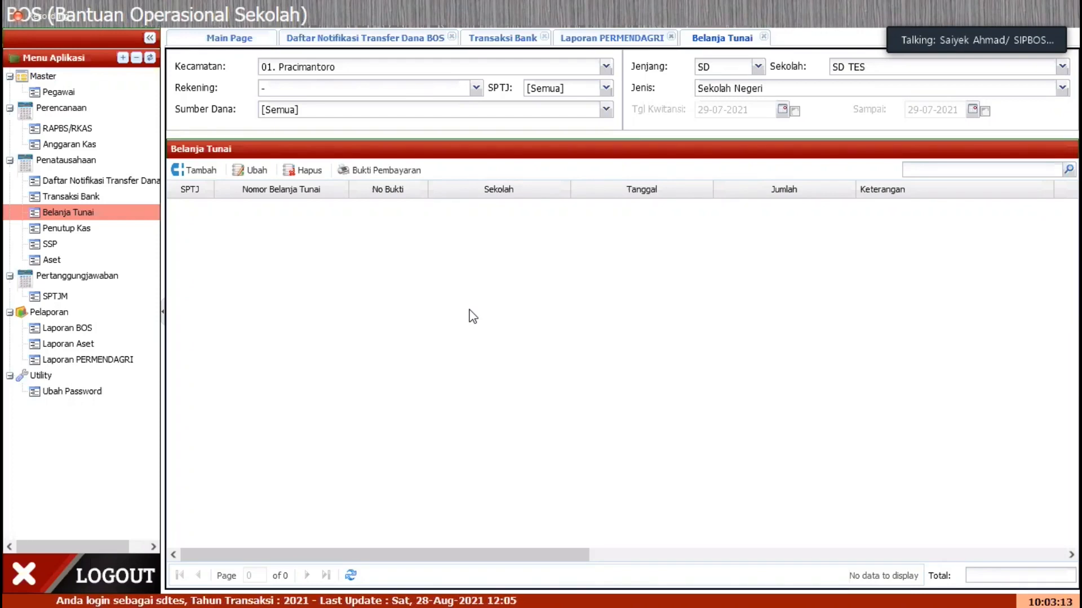
# Step: Generate the RKAS Ver4 (K2) report from Laporan BOS as a PDF for Tahap I 2021 and open it with Firefox
pyautogui.click(94, 331)
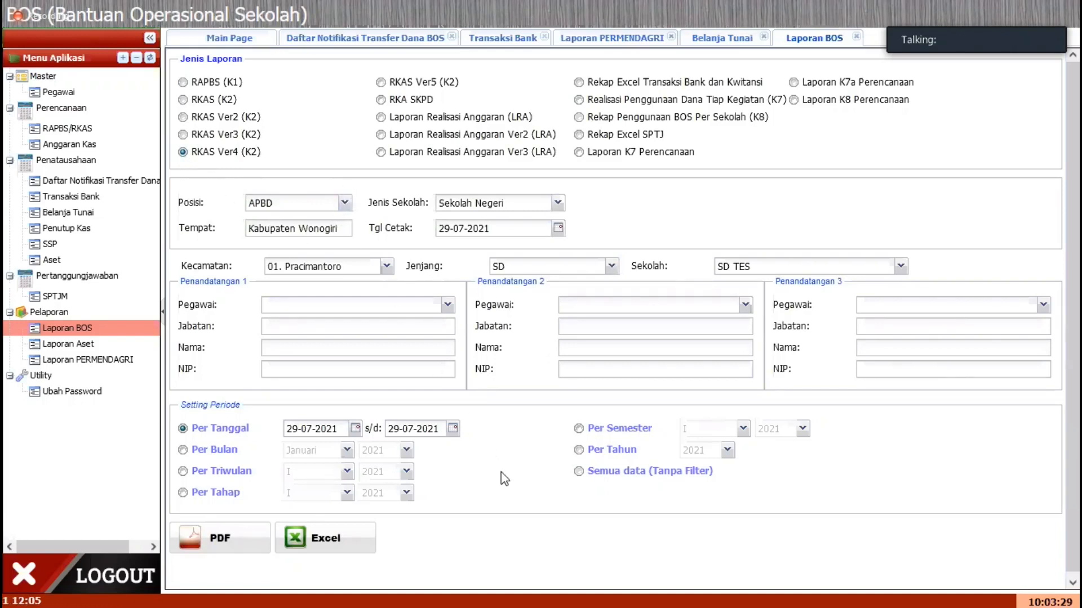
pyautogui.click(226, 495)
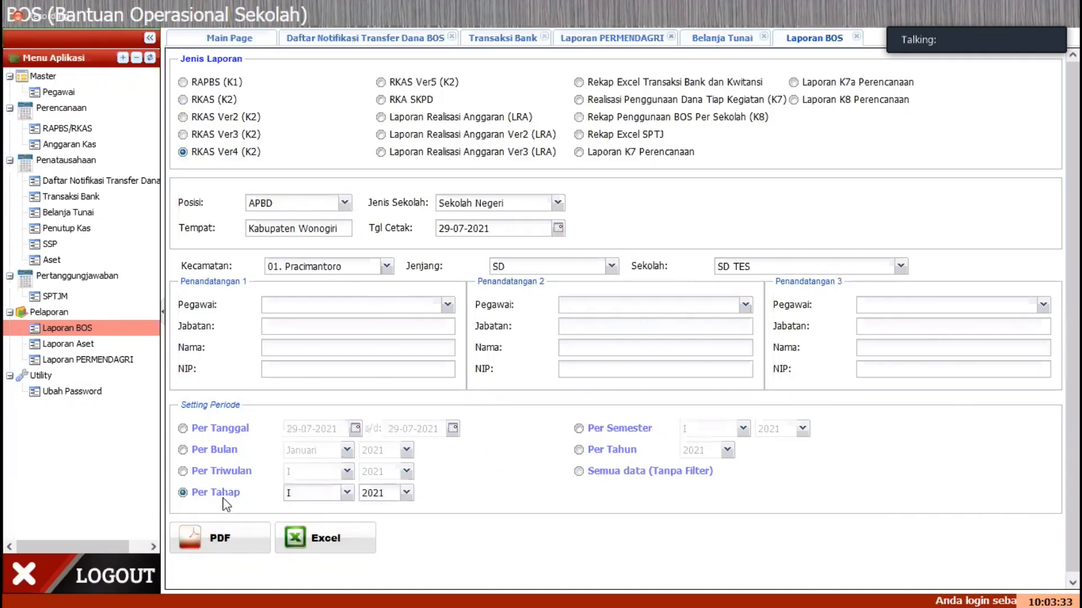
pyautogui.click(235, 540)
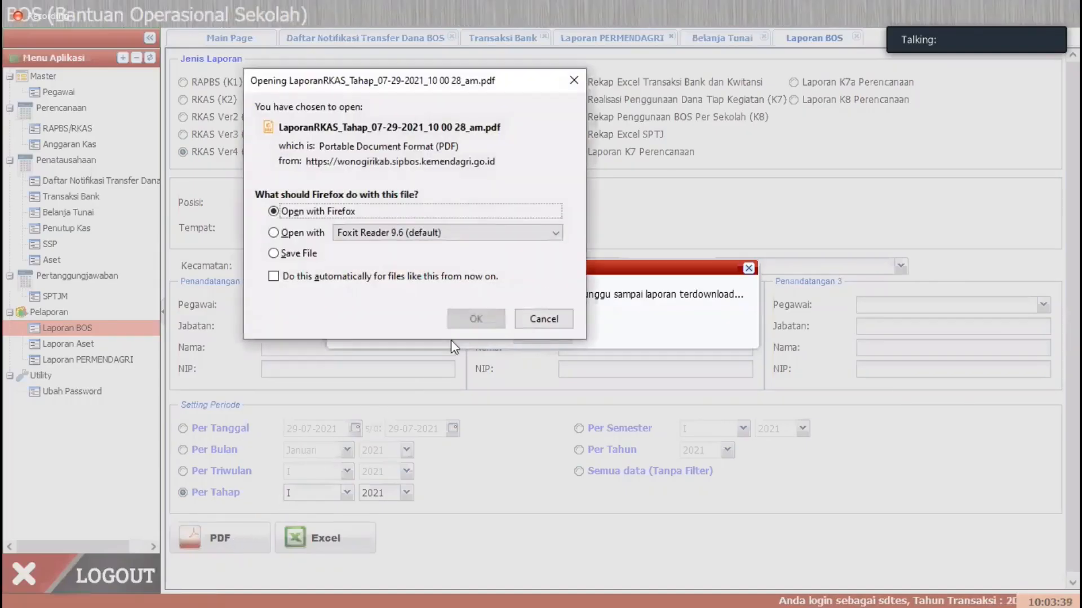
pyautogui.click(475, 319)
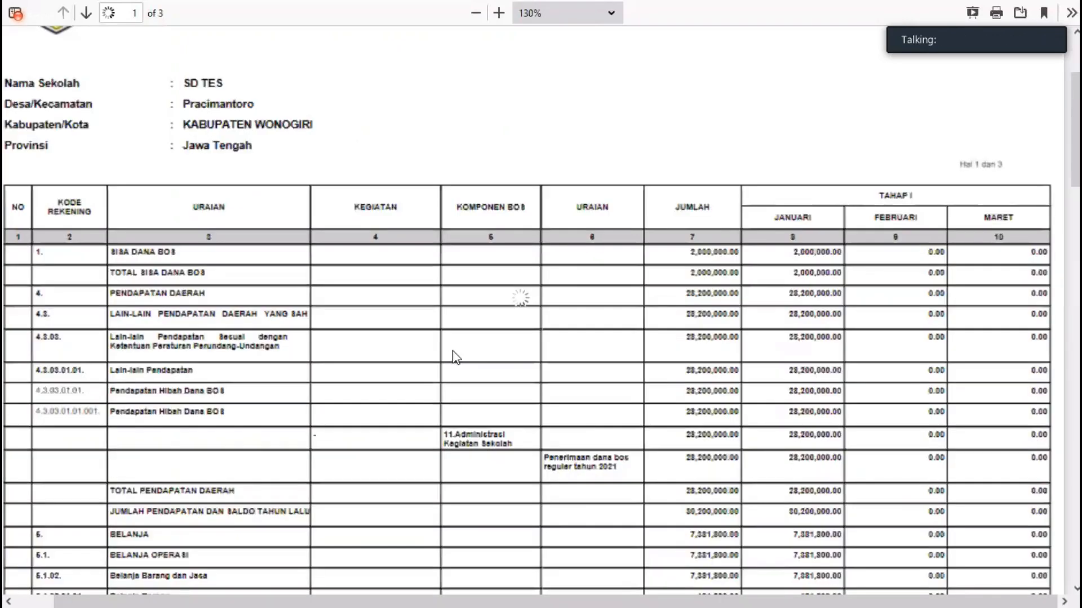
# Step: Examine how the RKAS report's income and spending items are budgeted across Januari, Februari and Maret, and close the report
pyautogui.scroll(-5, 456, 357)
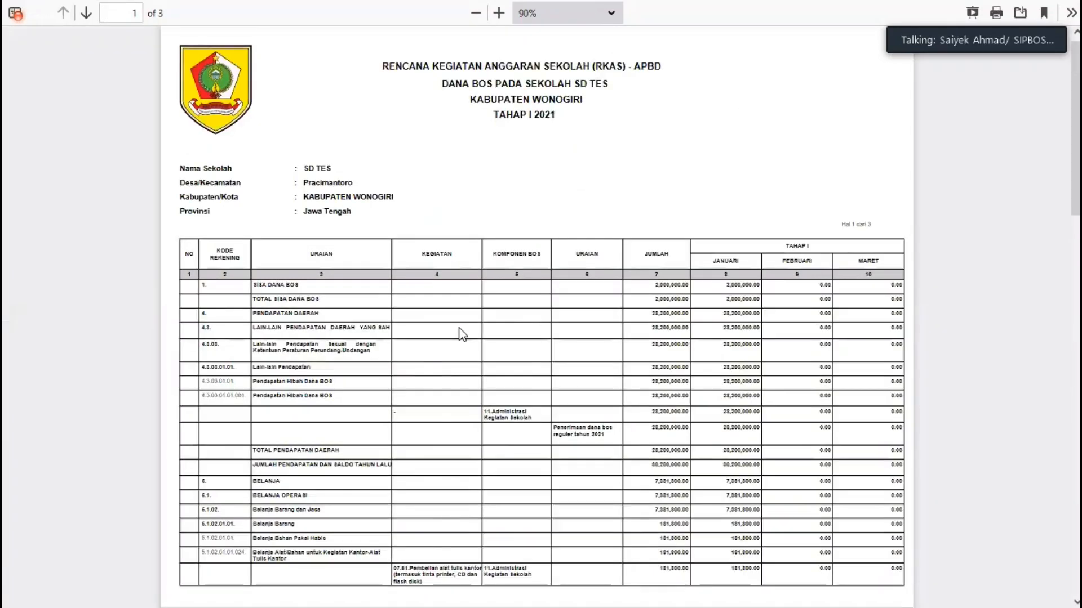
pyautogui.scroll(4, 459, 333)
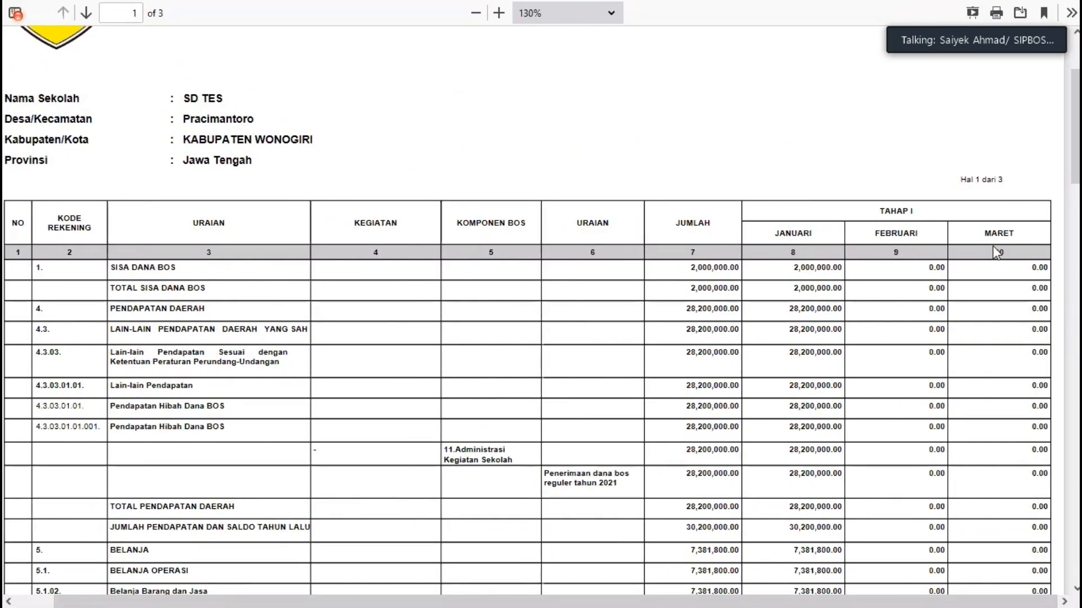
pyautogui.scroll(-15, 794, 374)
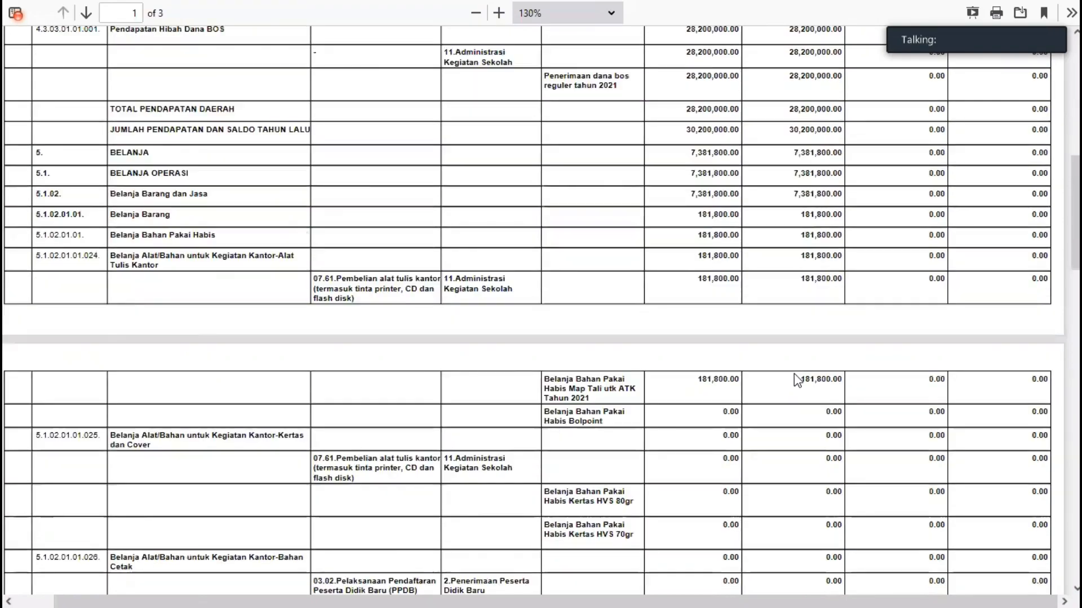
pyautogui.scroll(-15, 793, 374)
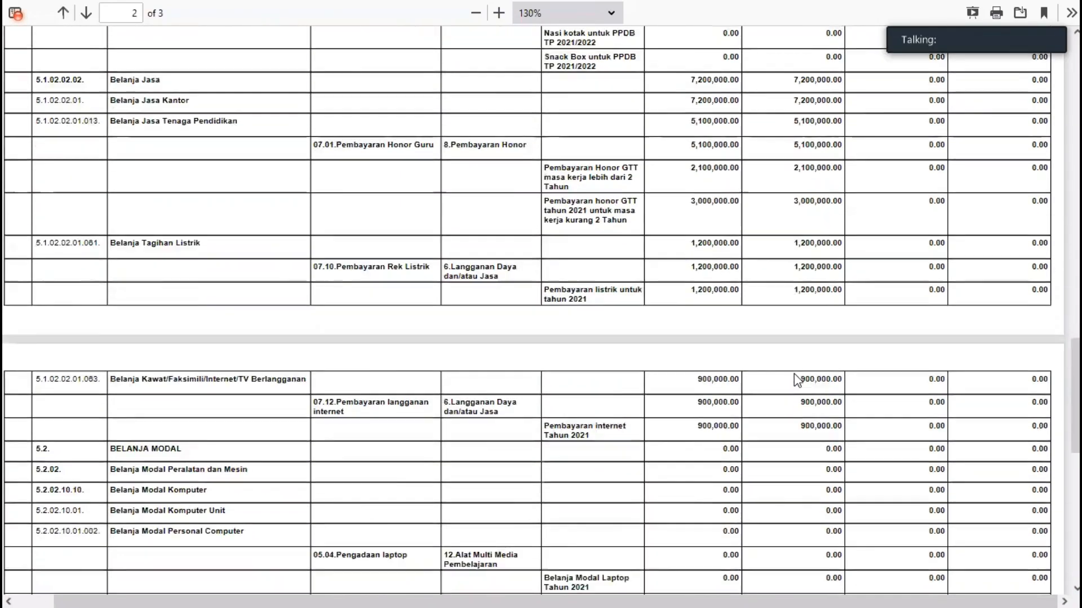
pyautogui.scroll(20, 793, 374)
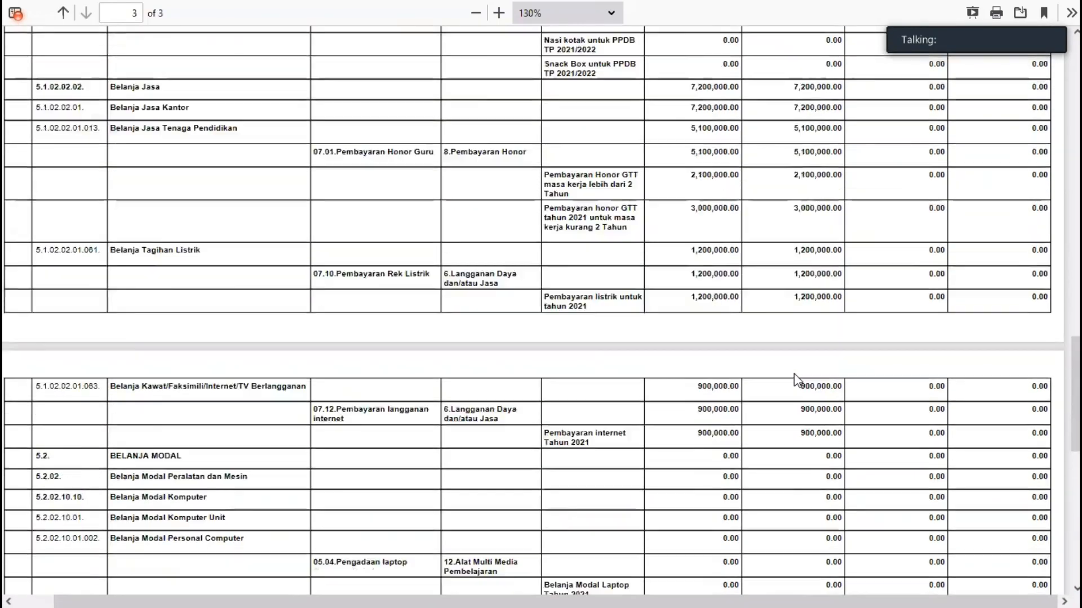
pyautogui.scroll(3, 795, 374)
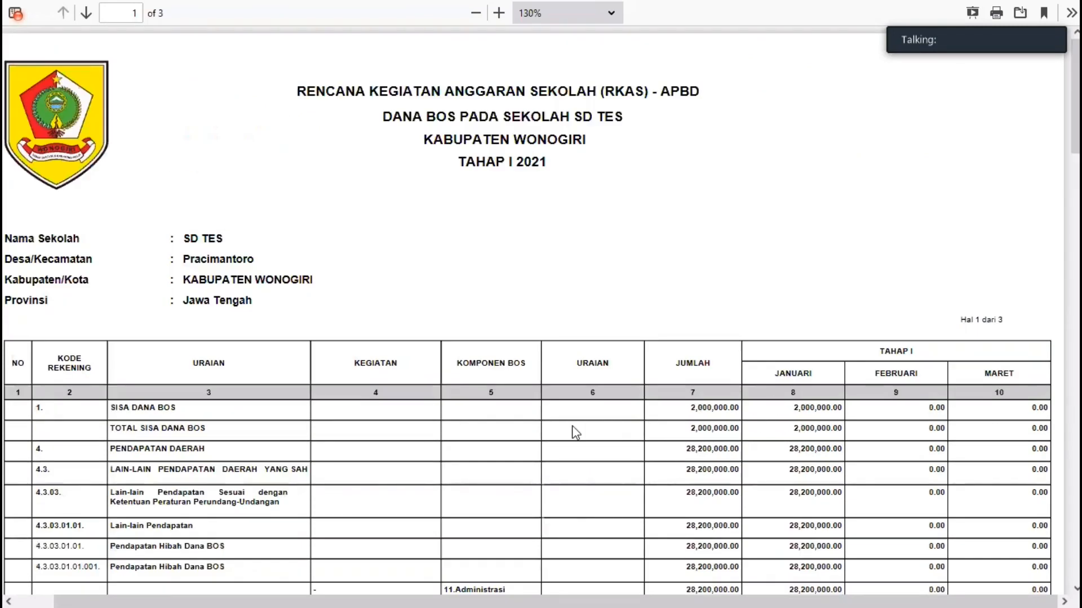
pyautogui.hotkey('ctrl', 'w')
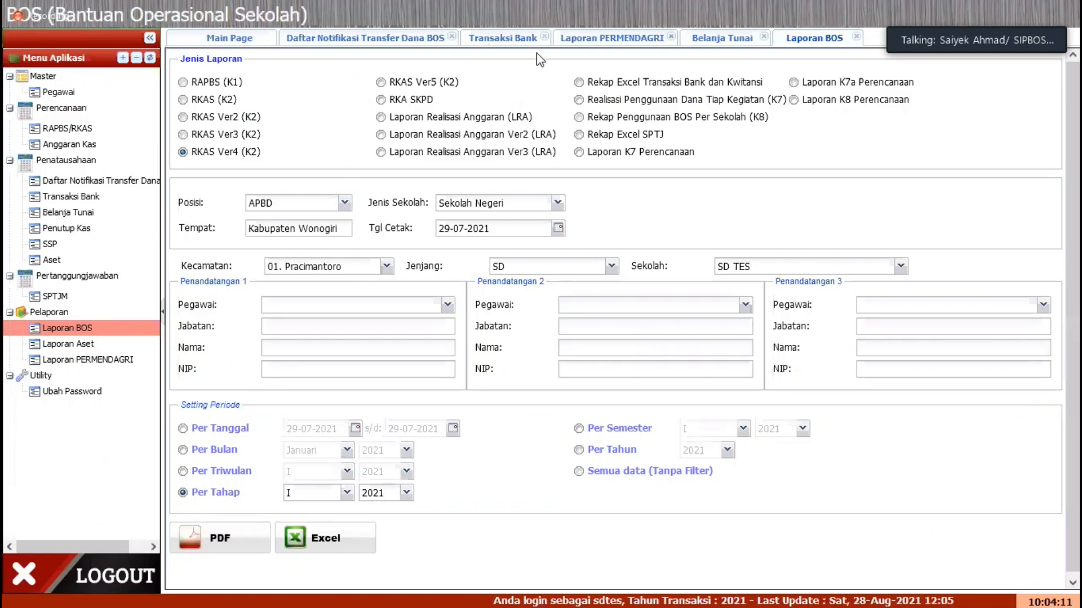
pyautogui.hotkey('ctrl', 'Tab')
pyautogui.scroll(-3, 550, 418)
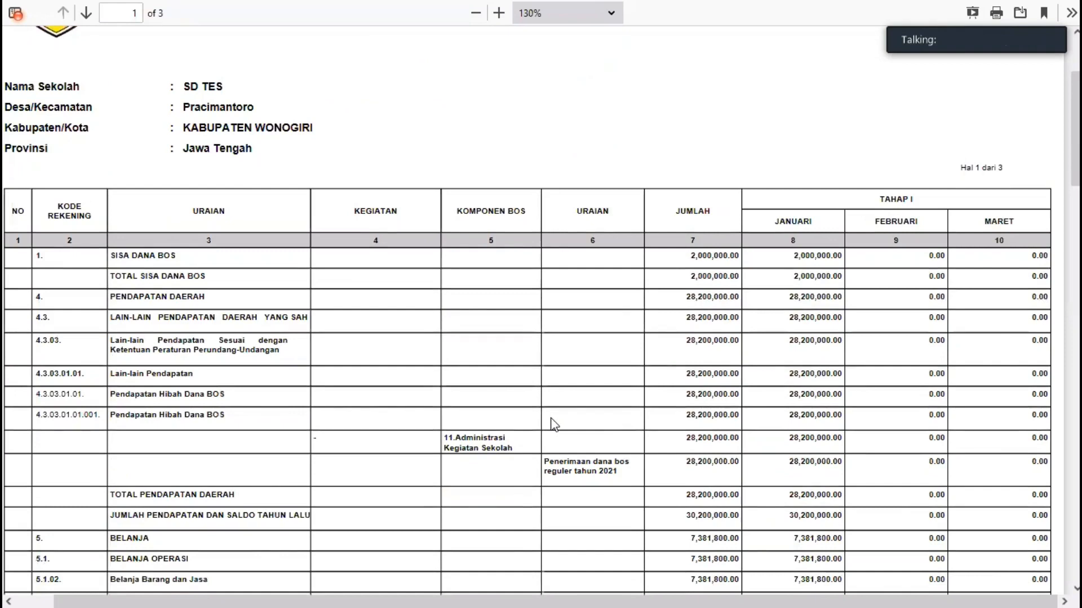
pyautogui.scroll(-6, 551, 418)
pyautogui.scroll(3, 551, 418)
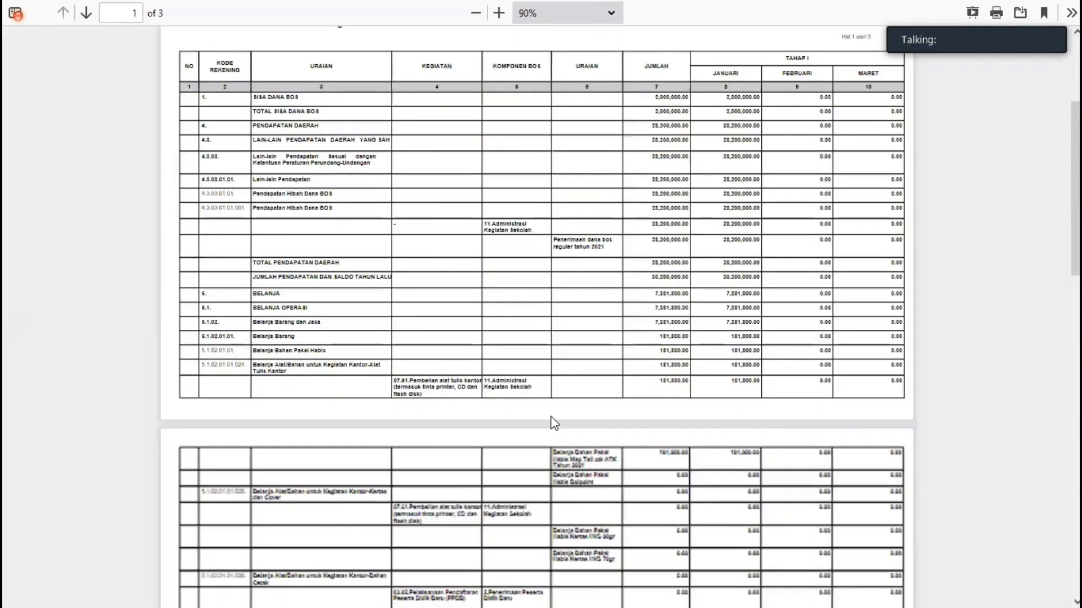
pyautogui.scroll(4, 554, 423)
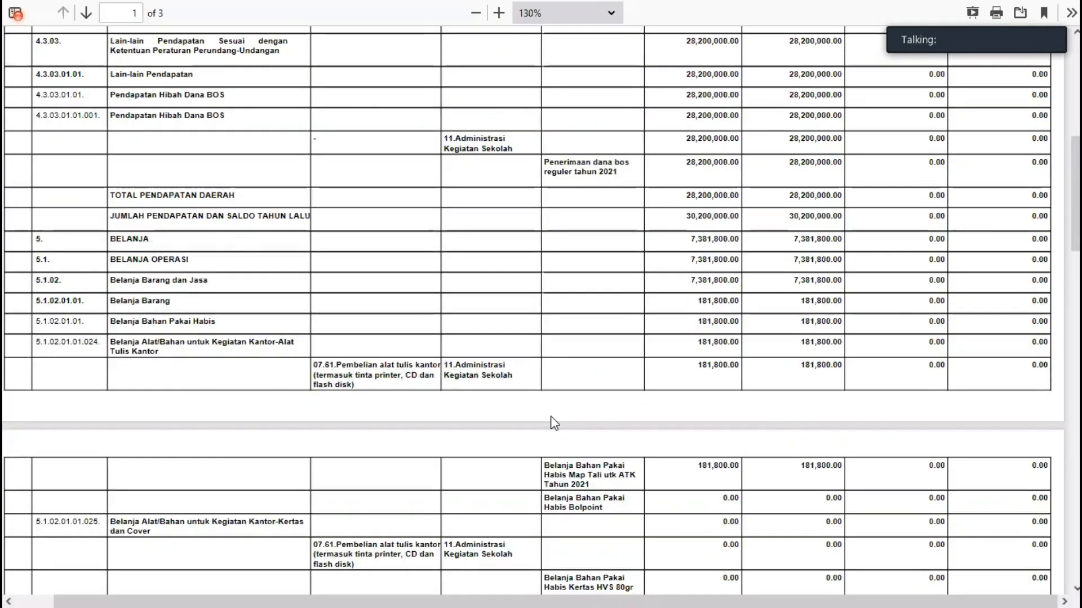
pyautogui.scroll(-3, 552, 422)
pyautogui.scroll(-7, 551, 420)
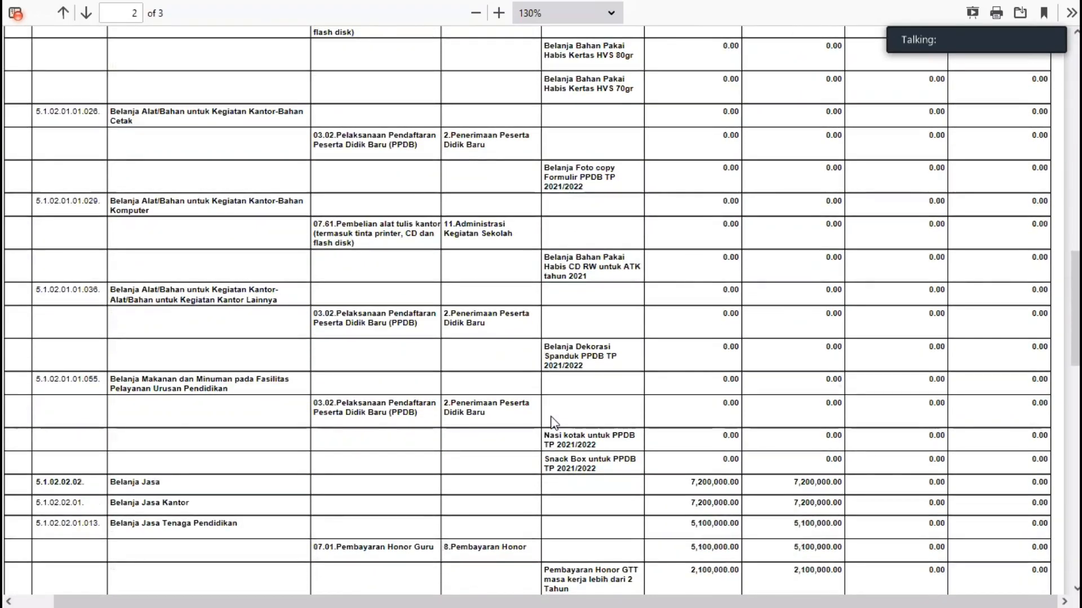
pyautogui.hotkey('ctrl', 'w')
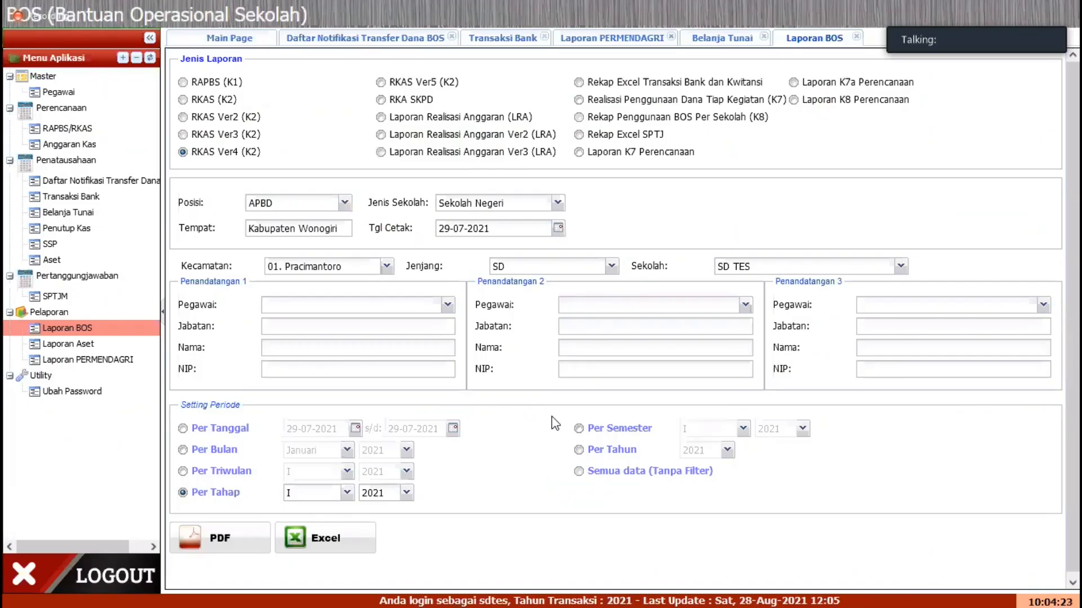